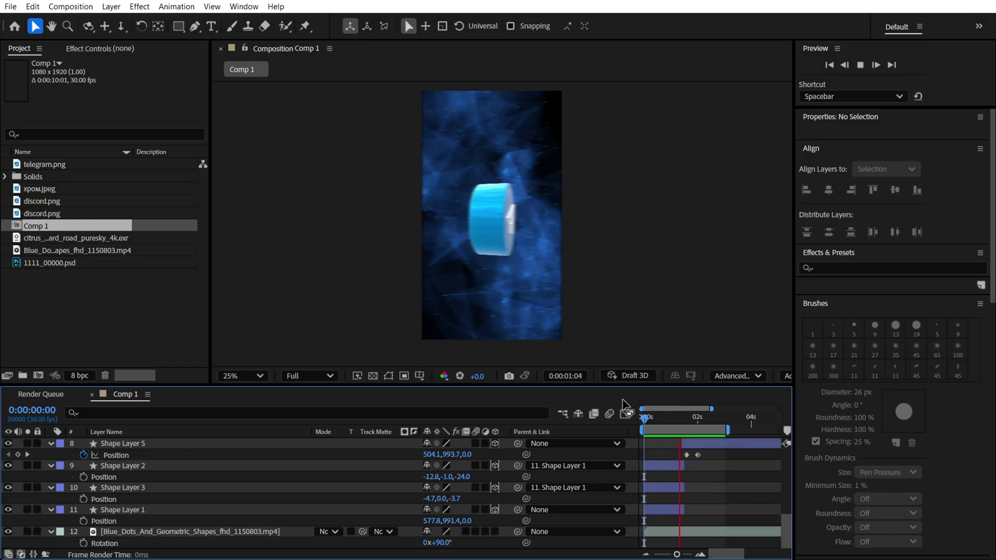
# Start a Social Media Portrait HD composition (1080×1920, 30 fps) and edit its duration to 0:00:04:01.
pyautogui.click(67, 5)
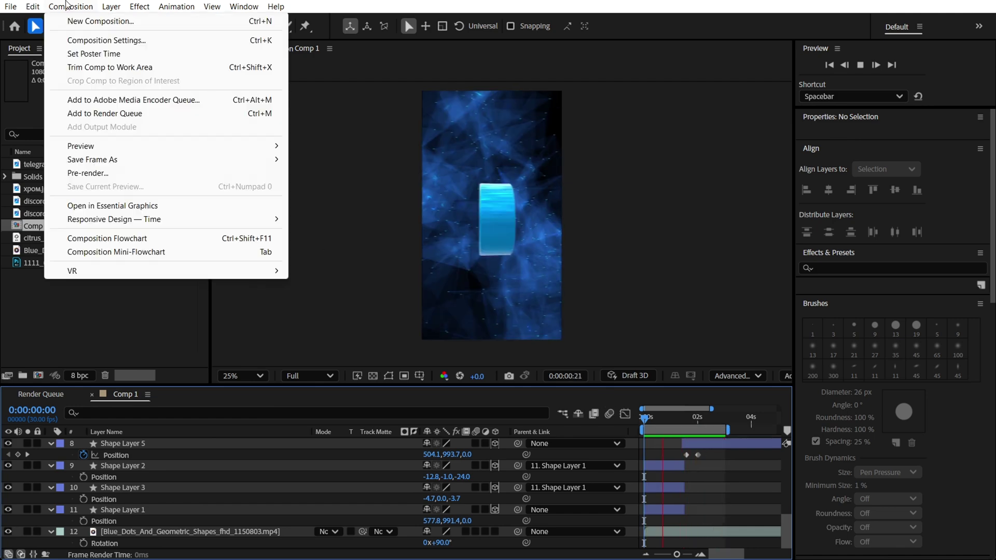
pyautogui.click(71, 21)
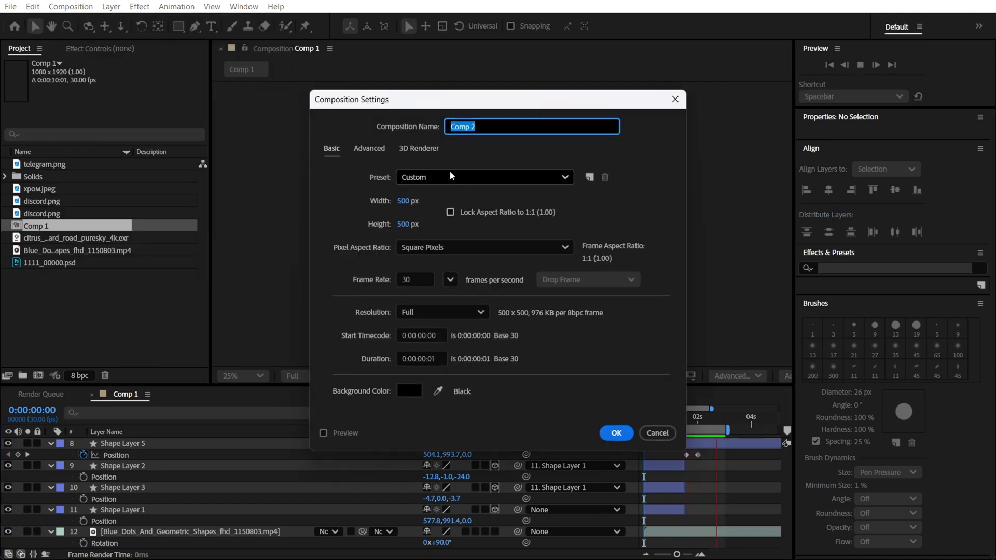
pyautogui.click(436, 176)
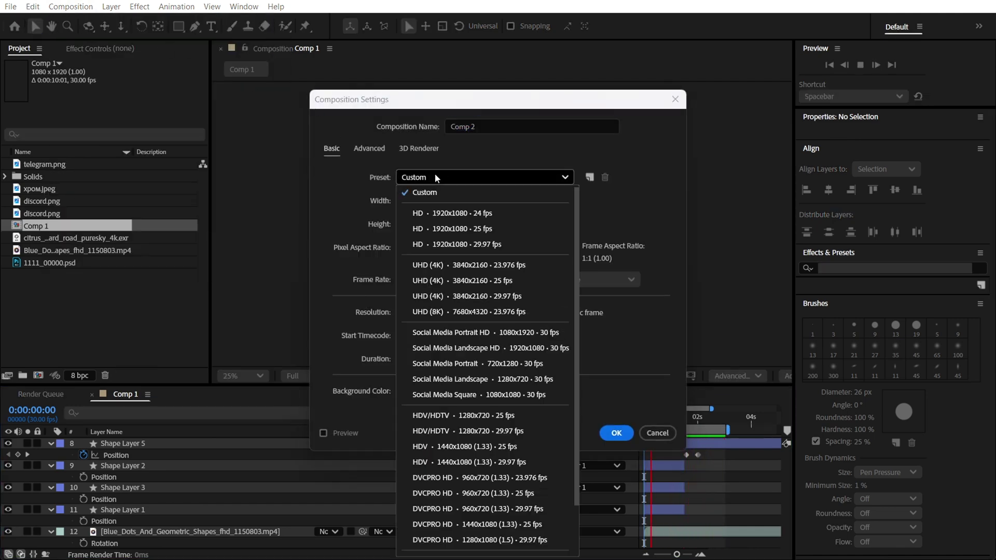
pyautogui.click(467, 335)
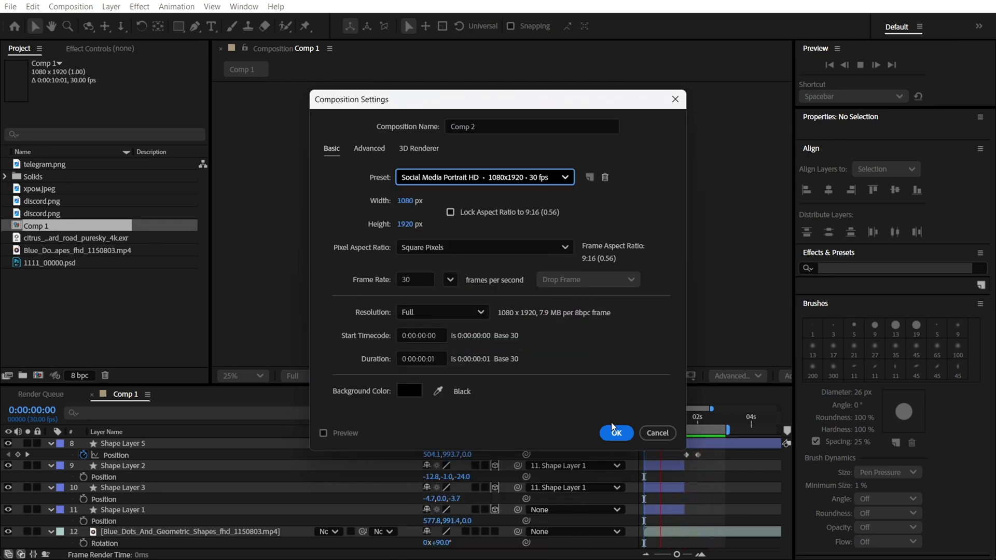
pyautogui.click(424, 358)
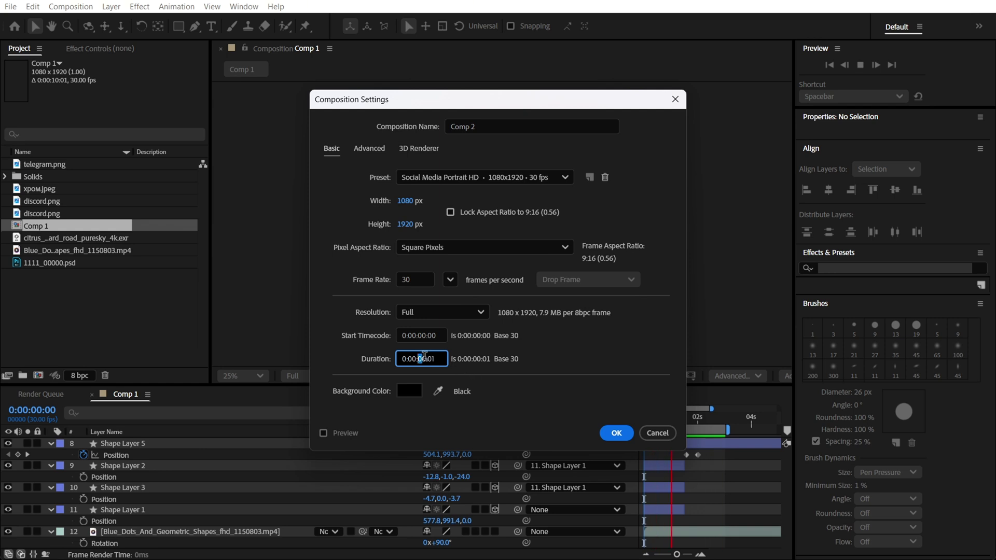
pyautogui.write('3401')
# Create Comp 2, add discord.png and telegram.png, and hide the Discord layer.
pyautogui.click(616, 434)
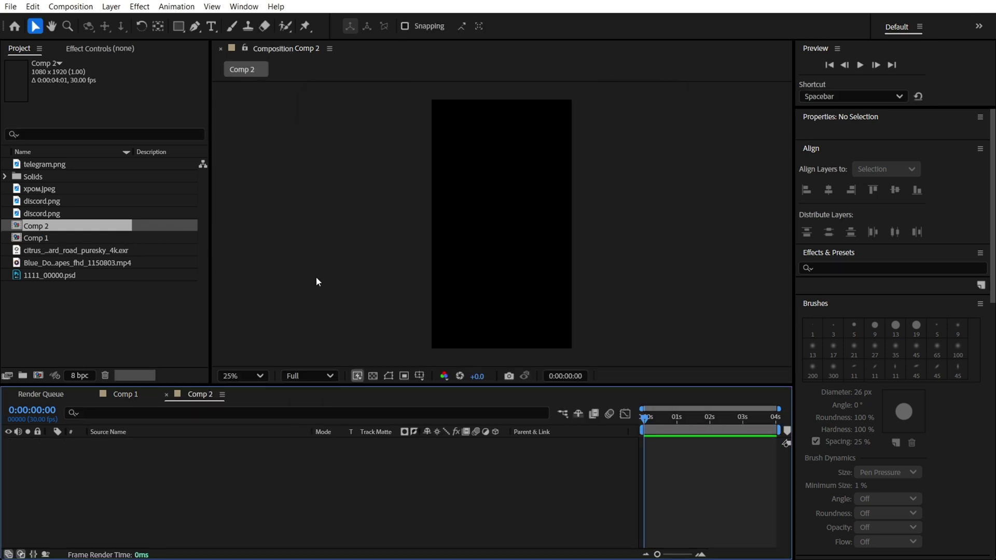
pyautogui.moveTo(39, 213); pyautogui.dragTo(151, 455)
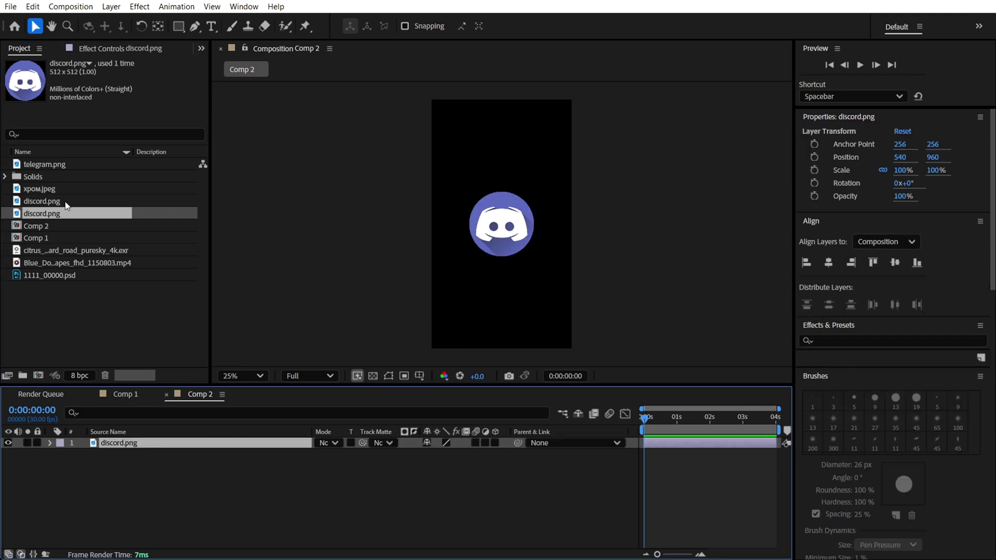
pyautogui.moveTo(39, 165); pyautogui.dragTo(130, 466)
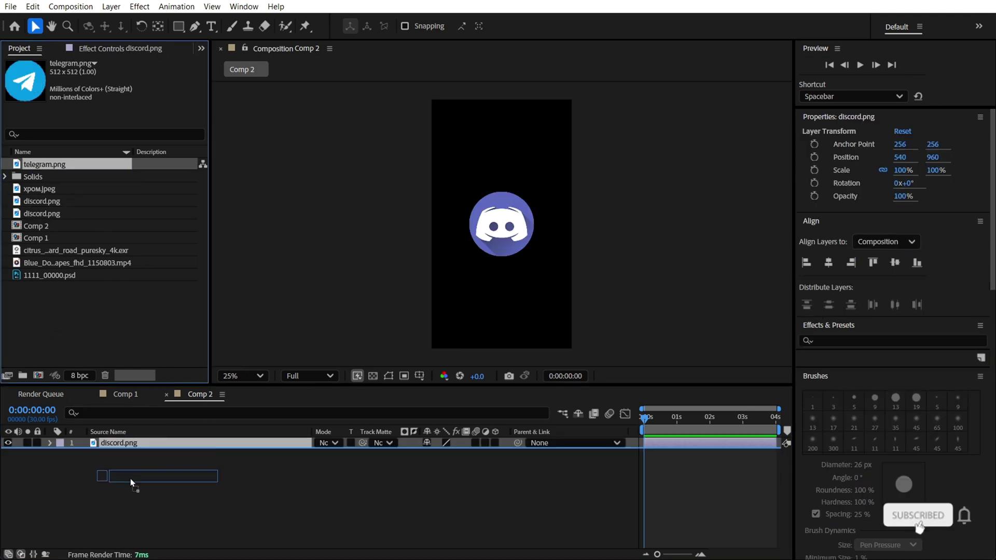
pyautogui.click(8, 442)
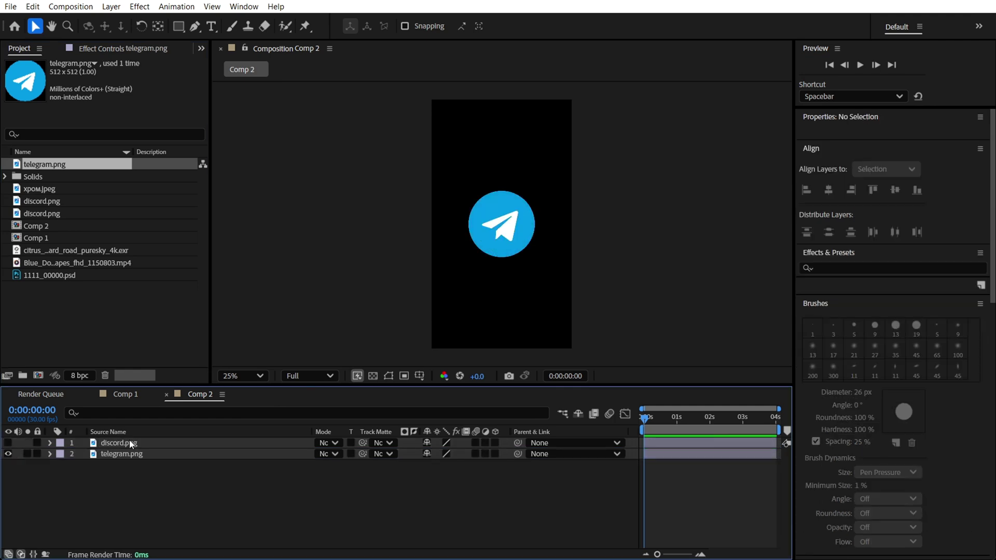
pyautogui.scroll(2, 491, 220)
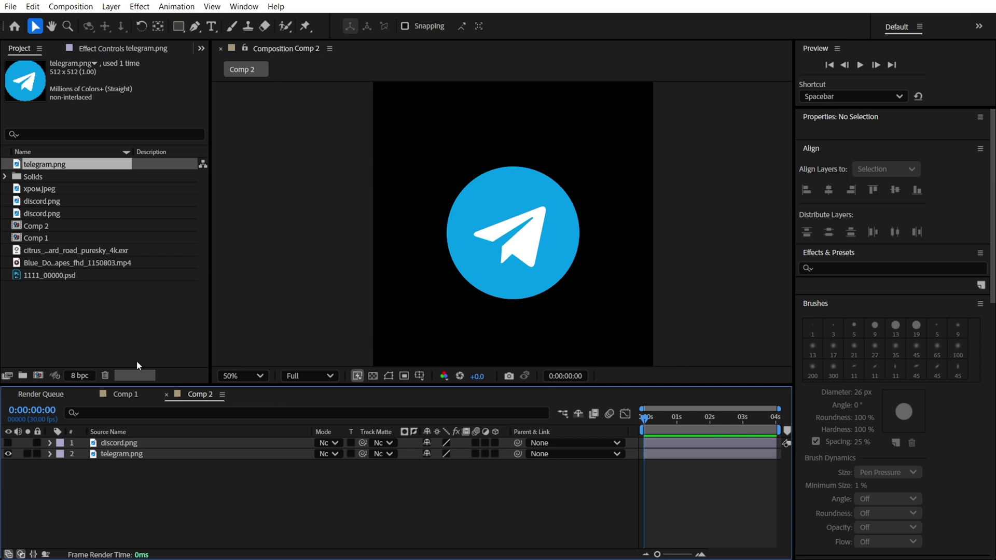
# Preview the spinning icon animation in Comp 1, then return to Comp 2.
pyautogui.click(124, 395)
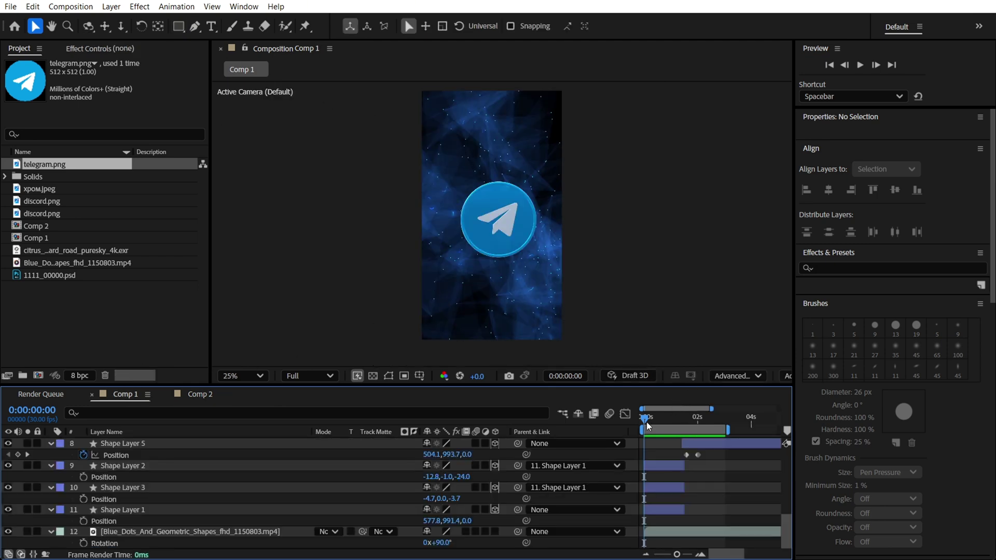
pyautogui.moveTo(646, 421); pyautogui.dragTo(651, 418)
pyautogui.press('space')
pyautogui.click(187, 394)
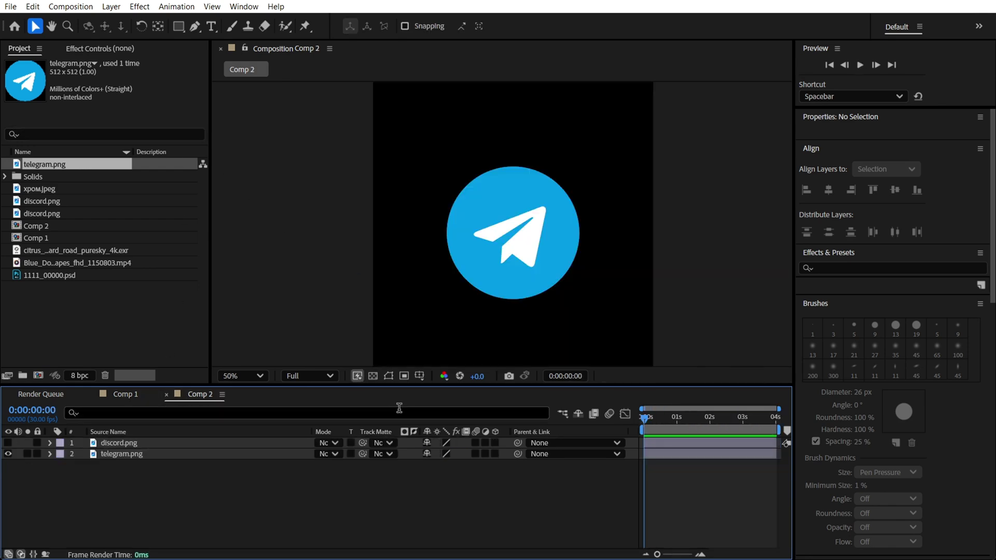
# Draw an ellipse over the Telegram logo's circle with the Ellipse Tool.
pyautogui.click(182, 27)
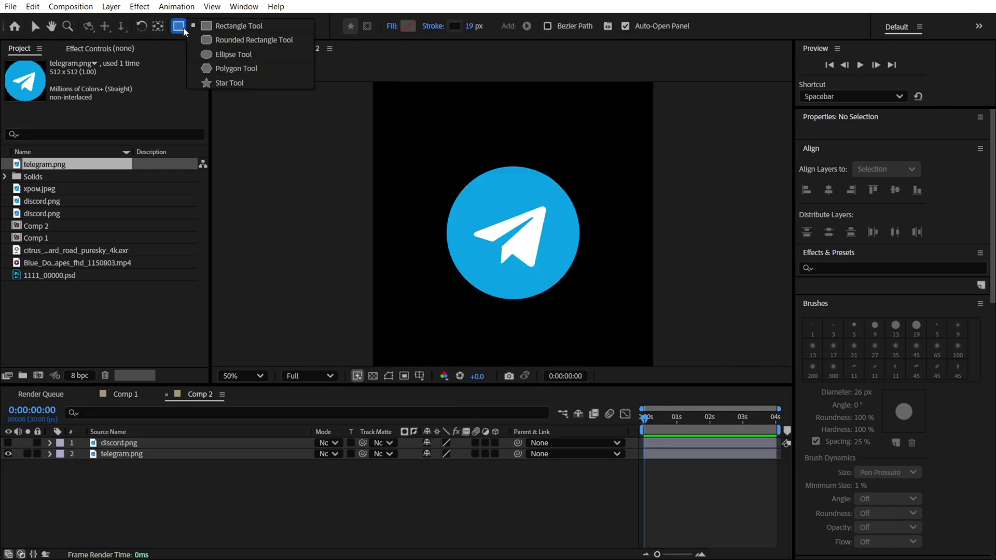
pyautogui.click(232, 55)
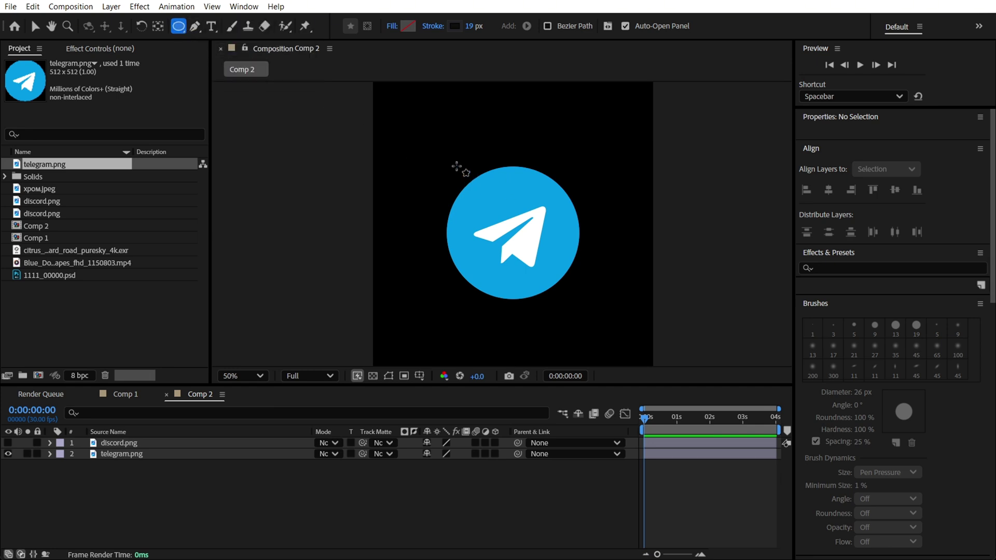
pyautogui.scroll(2, 515, 238)
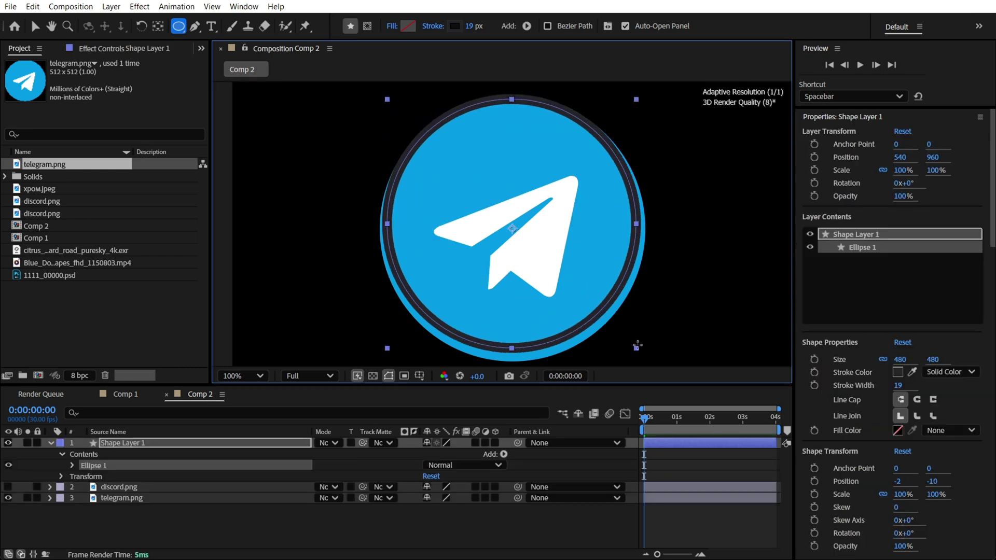
pyautogui.moveTo(387, 100); pyautogui.dragTo(652, 363)
pyautogui.press('v')
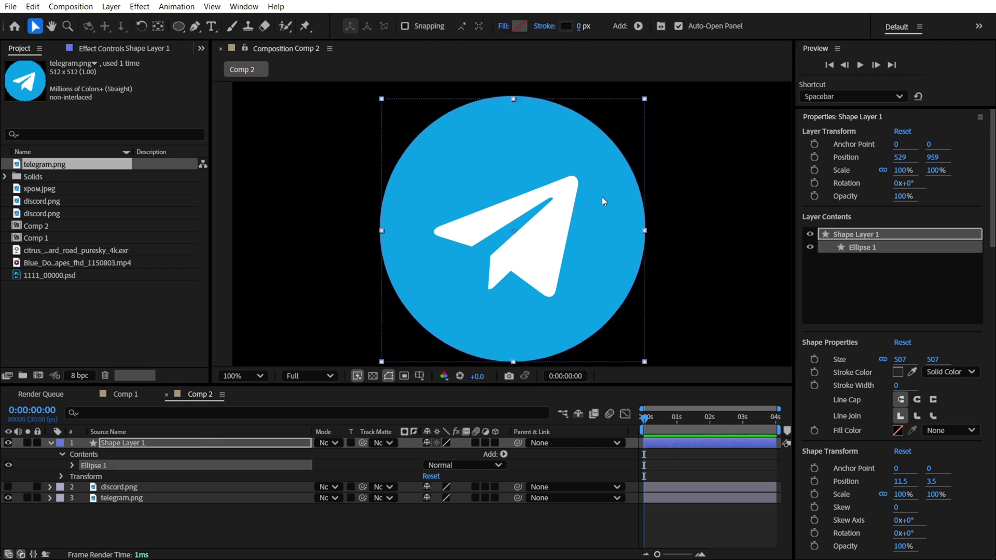
# Fill the ellipse with the sampled Telegram blue and nudge it up slightly.
pyautogui.click(614, 268)
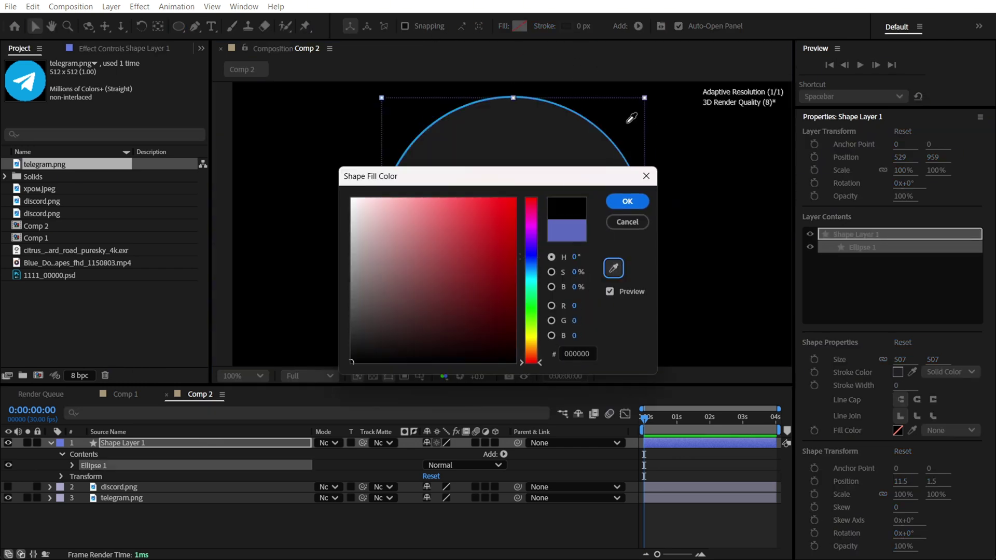
pyautogui.click(646, 176)
pyautogui.click(652, 178)
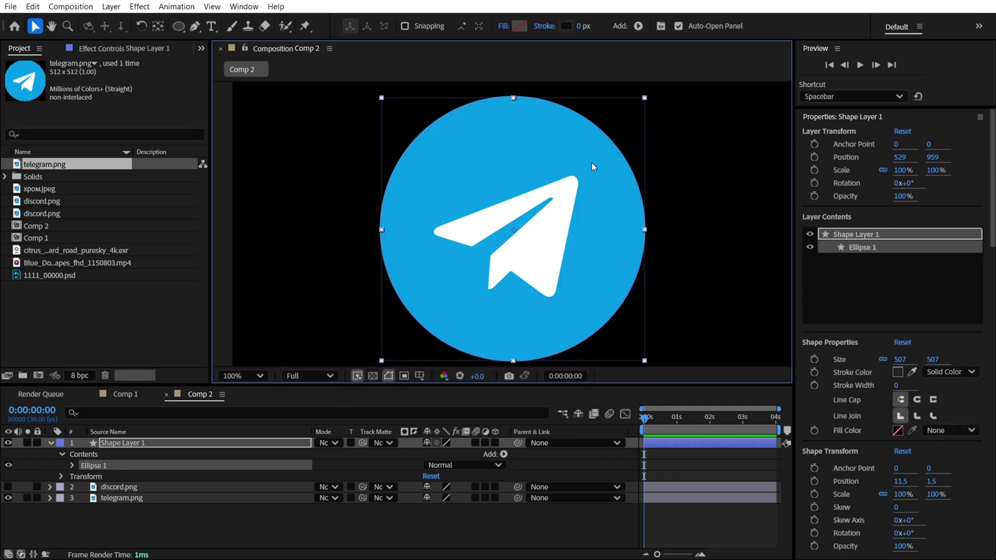
pyautogui.click(519, 26)
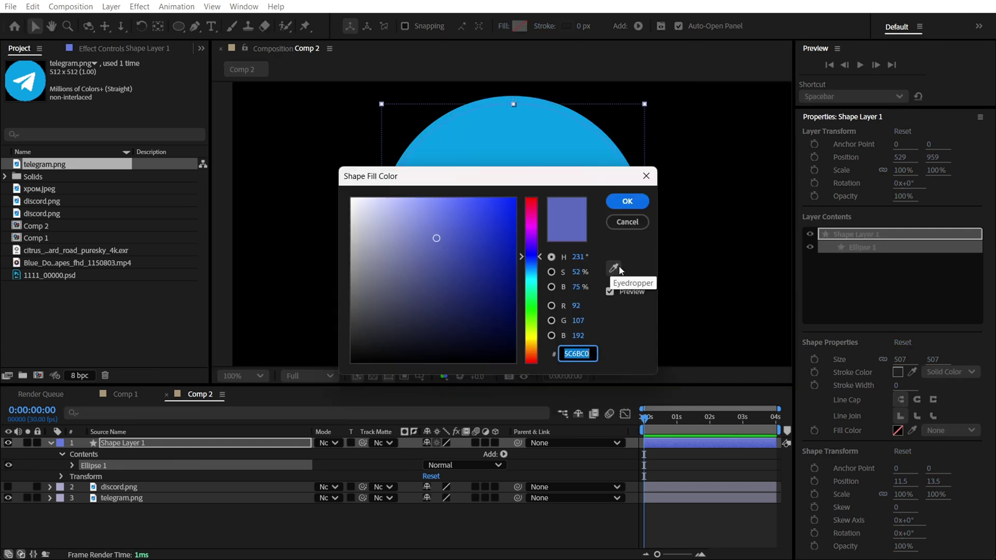
pyautogui.click(614, 268)
pyautogui.click(593, 189)
pyautogui.press('Return')
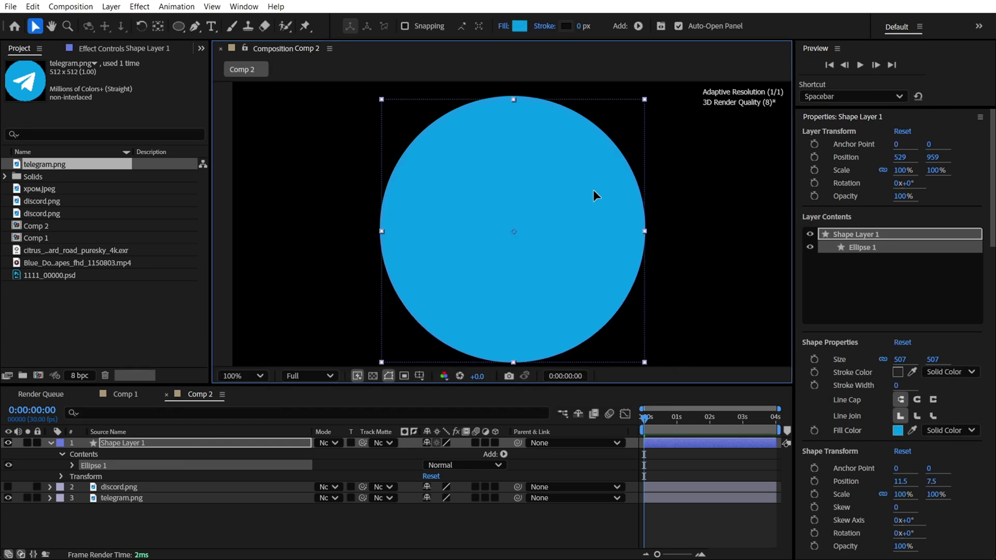
pyautogui.press('Up')
pyautogui.press('Up')
pyautogui.press('Up')
pyautogui.press('Up')
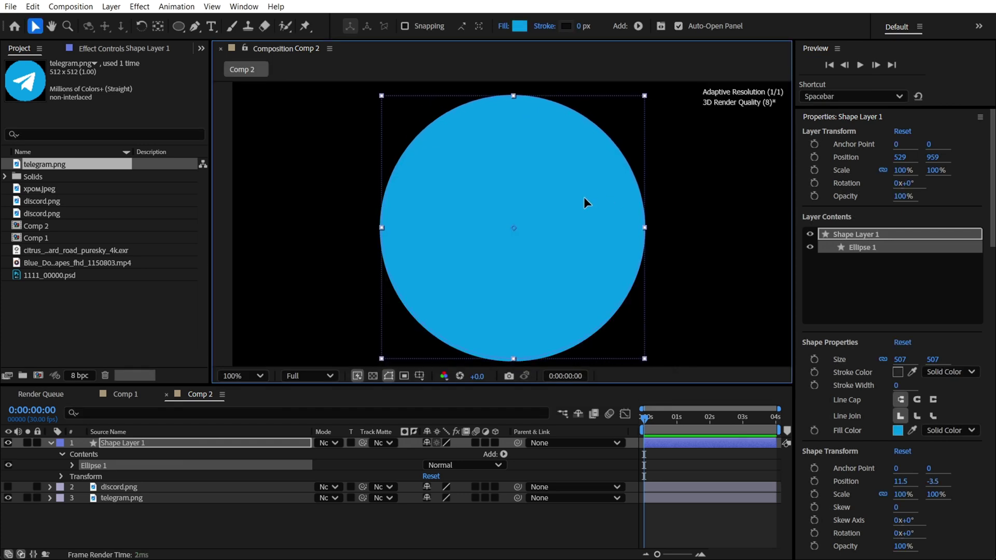
pyautogui.scroll(-3, 547, 200)
# Trace the Telegram paper-plane outline as a closed Pen path.
pyautogui.press('F2')
pyautogui.press('g')
pyautogui.scroll(5, 561, 211)
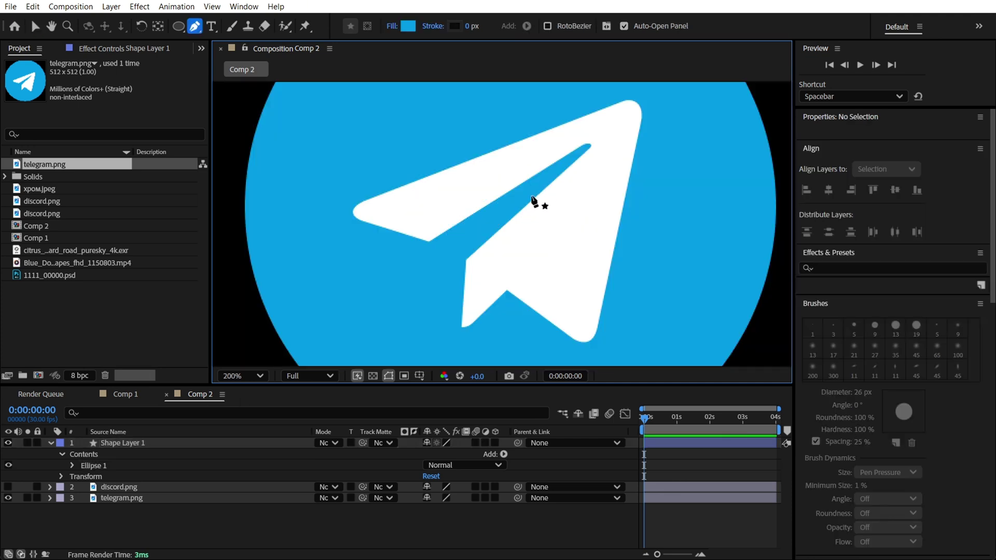
pyautogui.click(467, 260)
pyautogui.click(463, 327)
pyautogui.click(507, 289)
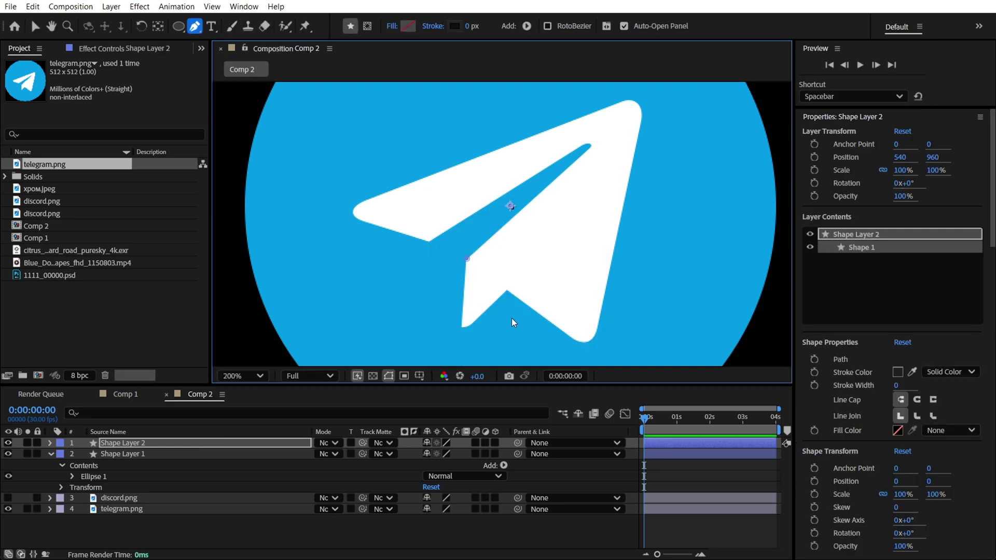
pyautogui.scroll(2, 572, 365)
pyautogui.moveTo(600, 313)
pyautogui.mouseDown()
pyautogui.moveTo(633, 222)
pyautogui.moveTo(634, 155)
pyautogui.moveTo(590, 123)
pyautogui.moveTo(349, 231)
pyautogui.mouseUp()
pyautogui.moveTo(324, 281)
pyautogui.mouseDown()
pyautogui.moveTo(634, 188)
pyautogui.moveTo(636, 204)
pyautogui.mouseUp()
pyautogui.scroll(-2, 636, 205)
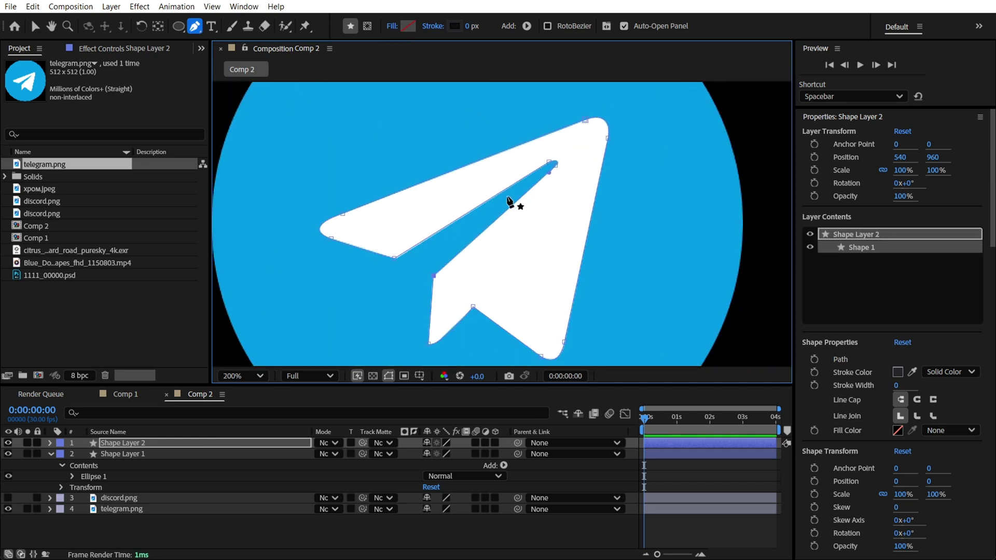
# Give the paper-plane shape a white fill.
pyautogui.click(411, 25)
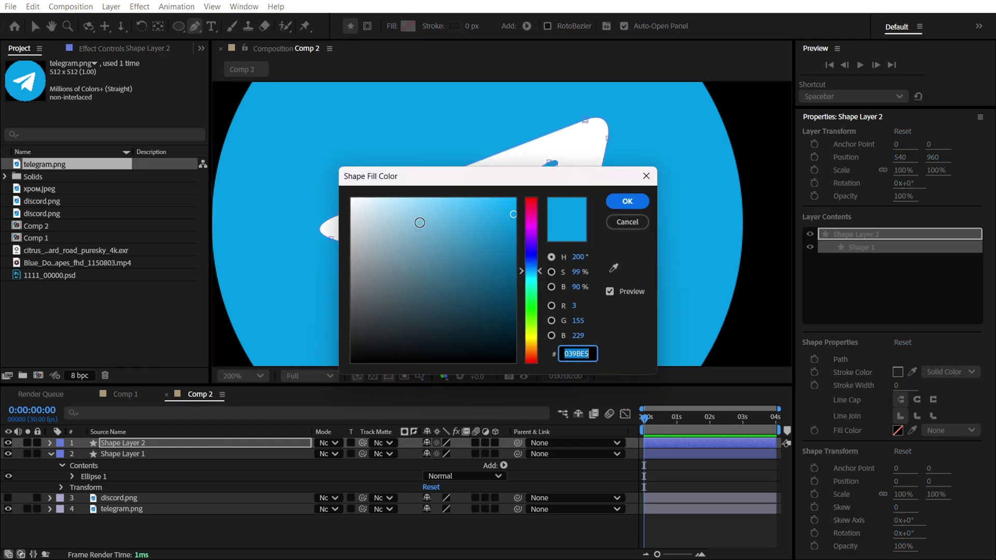
pyautogui.click(628, 202)
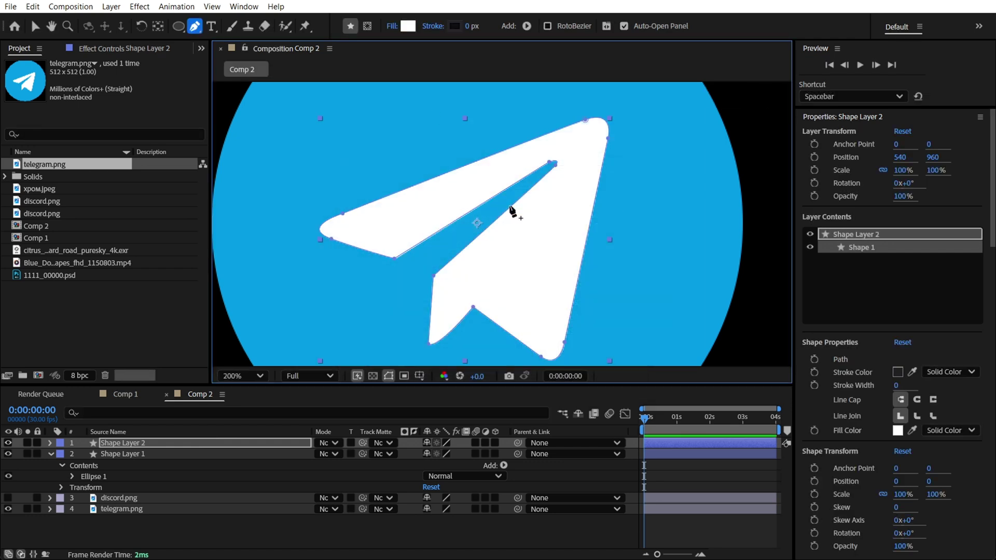
pyautogui.press('v')
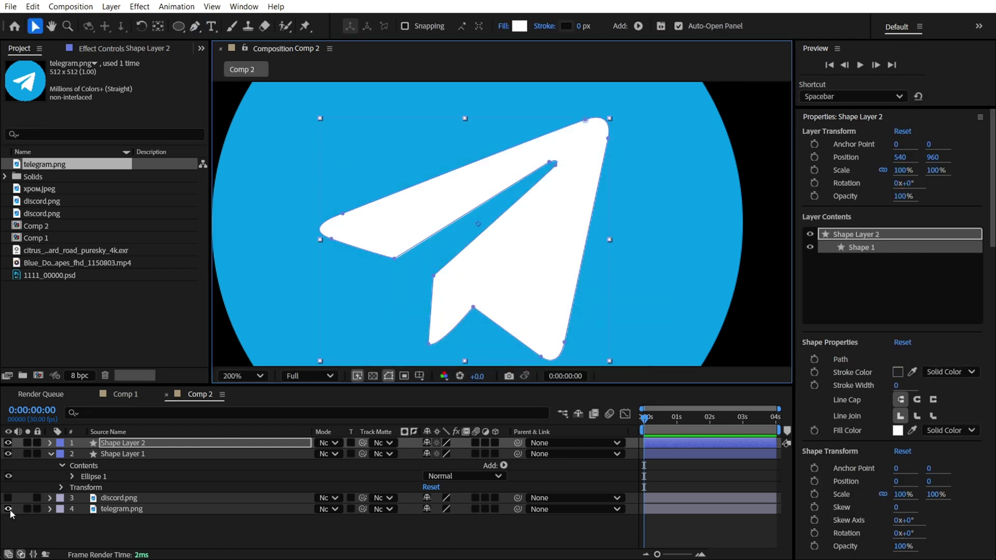
# Hide telegram.png and centre the plane's and circle's anchor points on their shapes.
pyautogui.click(8, 509)
pyautogui.press(',')
pyautogui.press(',')
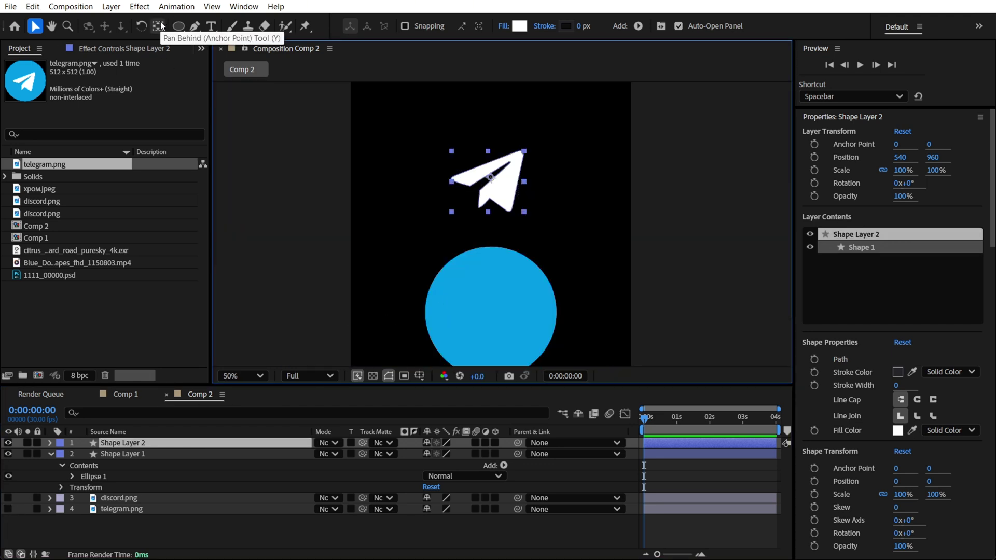
pyautogui.scroll(2, 490, 187)
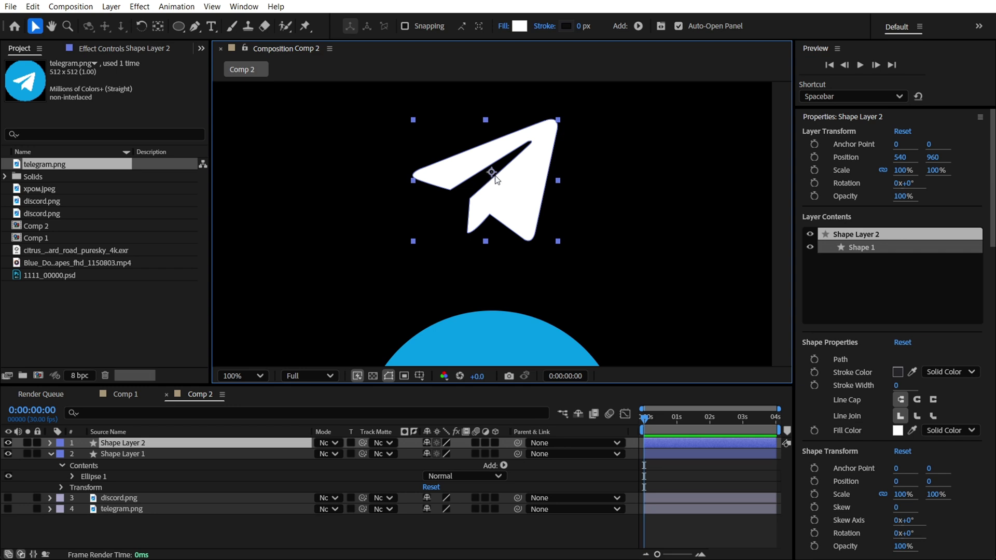
pyautogui.scroll(1, 495, 179)
pyautogui.moveTo(493, 175)
pyautogui.mouseDown()
pyautogui.moveTo(490, 221)
pyautogui.moveTo(472, 231)
pyautogui.mouseUp()
pyautogui.press('y')
pyautogui.scroll(-1, 551, 172)
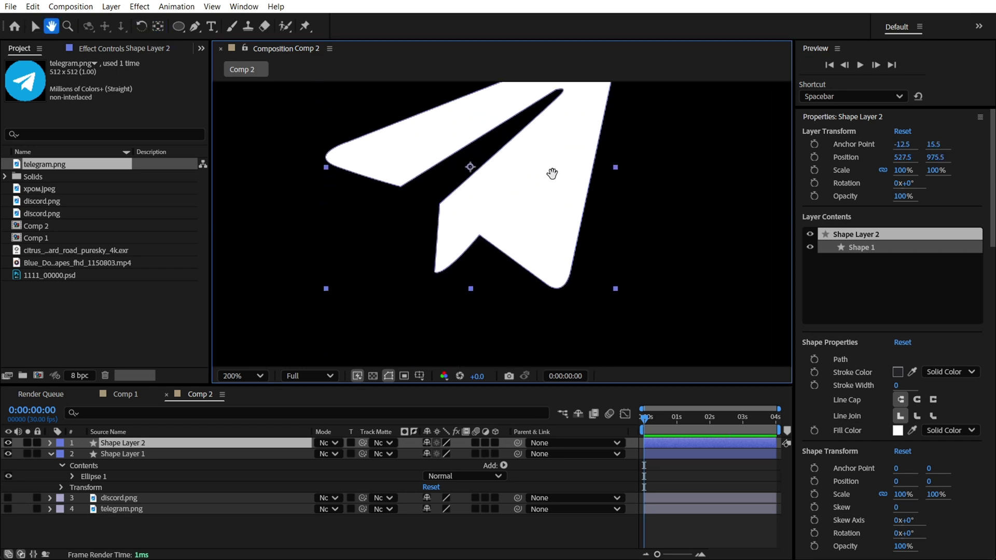
pyautogui.scroll(-1, 561, 195)
pyautogui.scroll(-1, 550, 302)
pyautogui.scroll(-2, 550, 301)
pyautogui.click(560, 241)
pyautogui.press('h')
pyautogui.moveTo(537, 274); pyautogui.dragTo(528, 227)
pyautogui.press('y')
pyautogui.press(',')
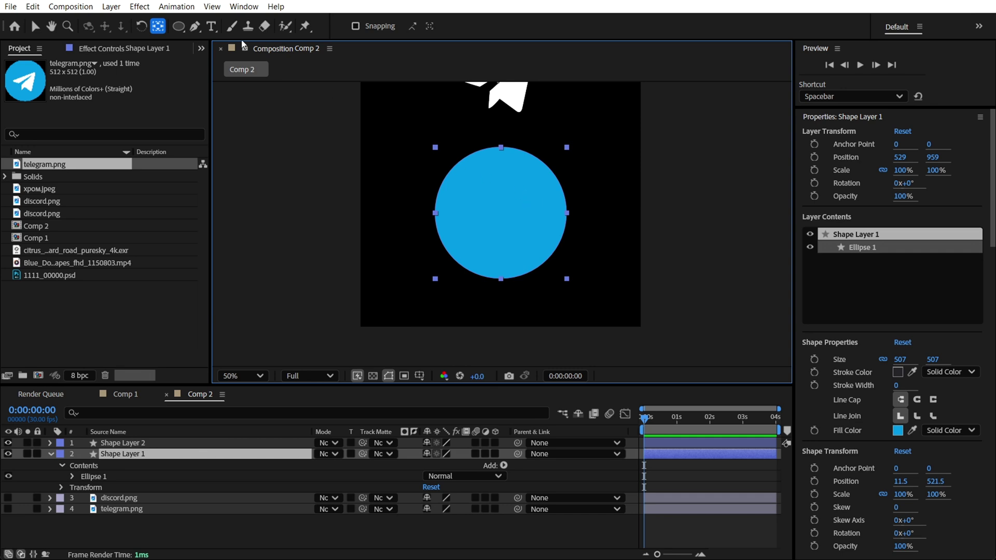
pyautogui.hotkey('ctrl', 'alt', 'Home')
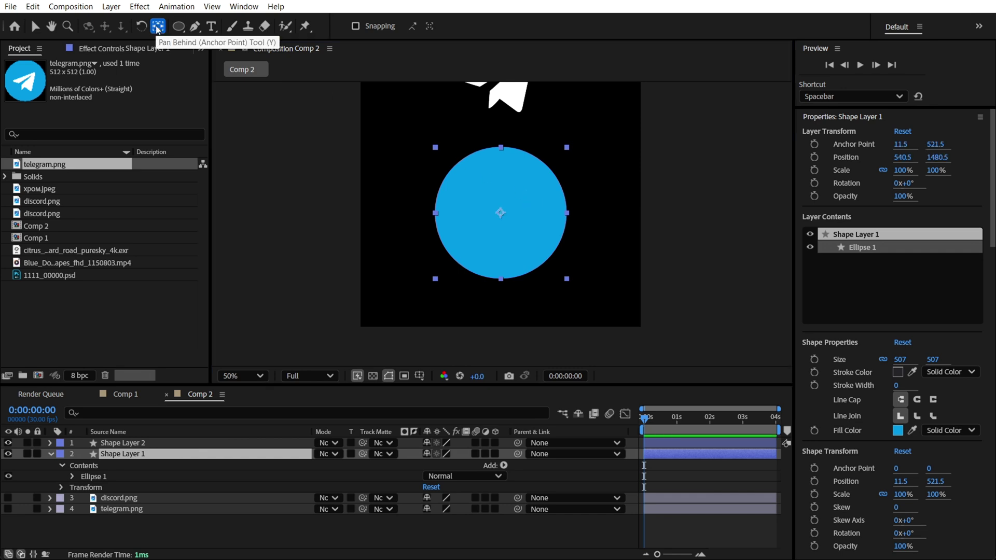
pyautogui.press('.')
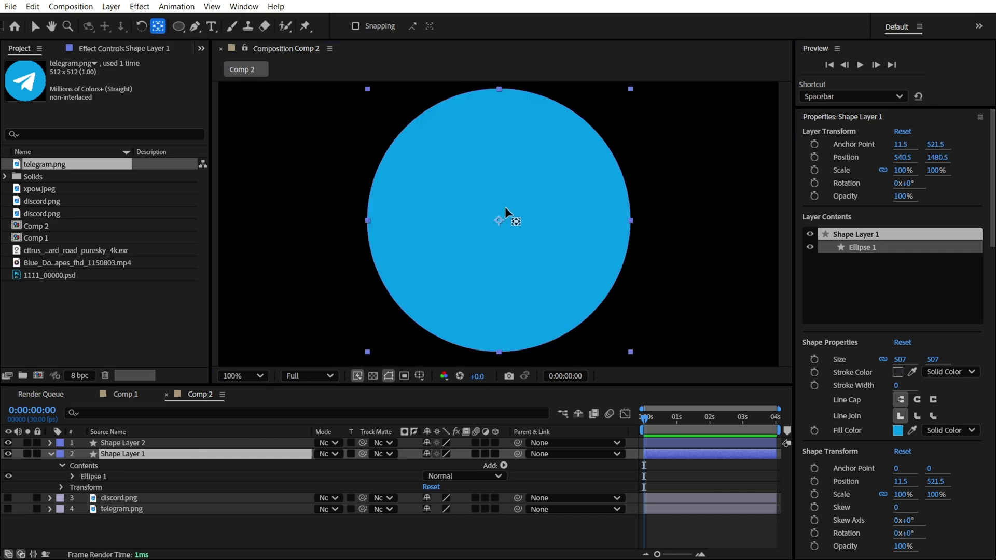
pyautogui.press('v')
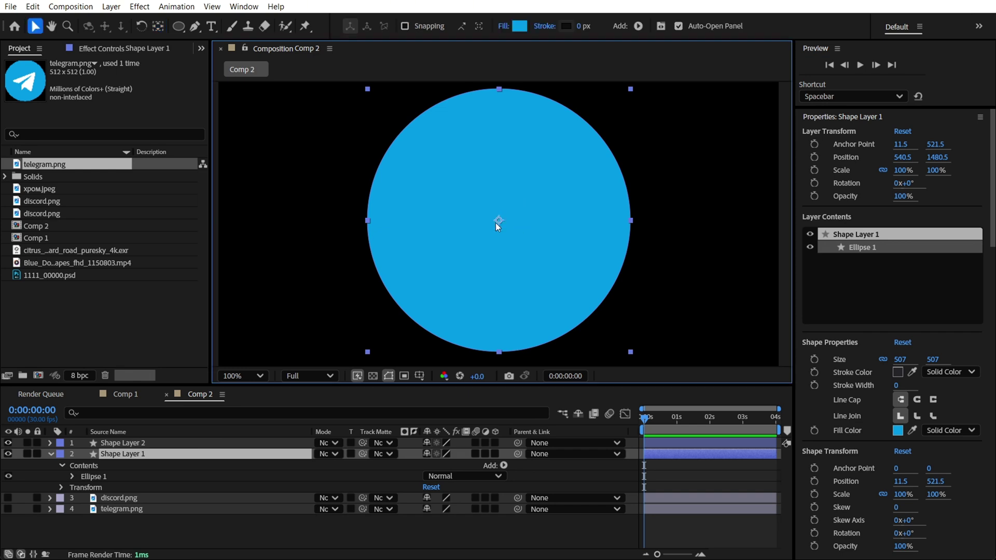
pyautogui.scroll(-5, 866, 414)
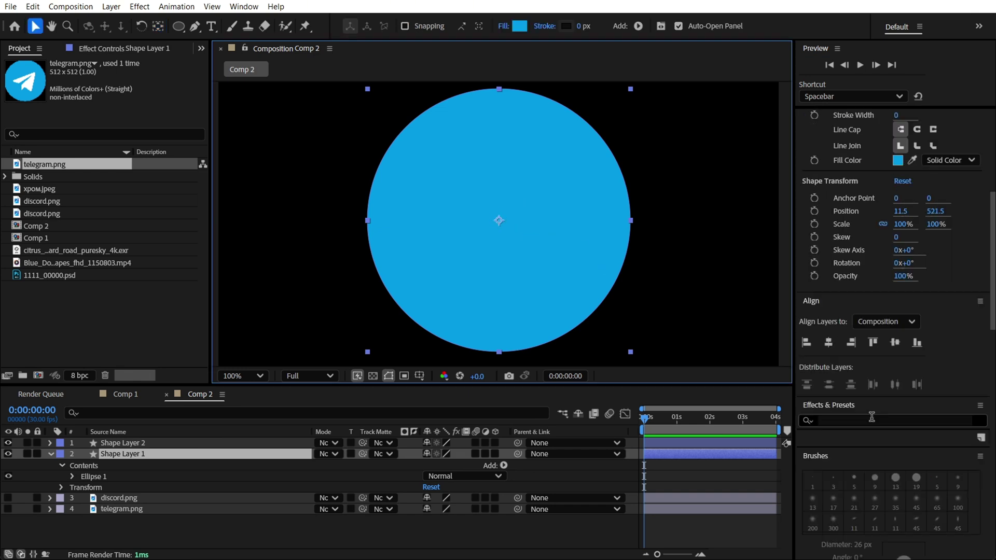
# Align the circle and plane layers to the composition centre horizontally and vertically.
pyautogui.click(832, 344)
pyautogui.click(894, 344)
pyautogui.scroll(-3, 624, 155)
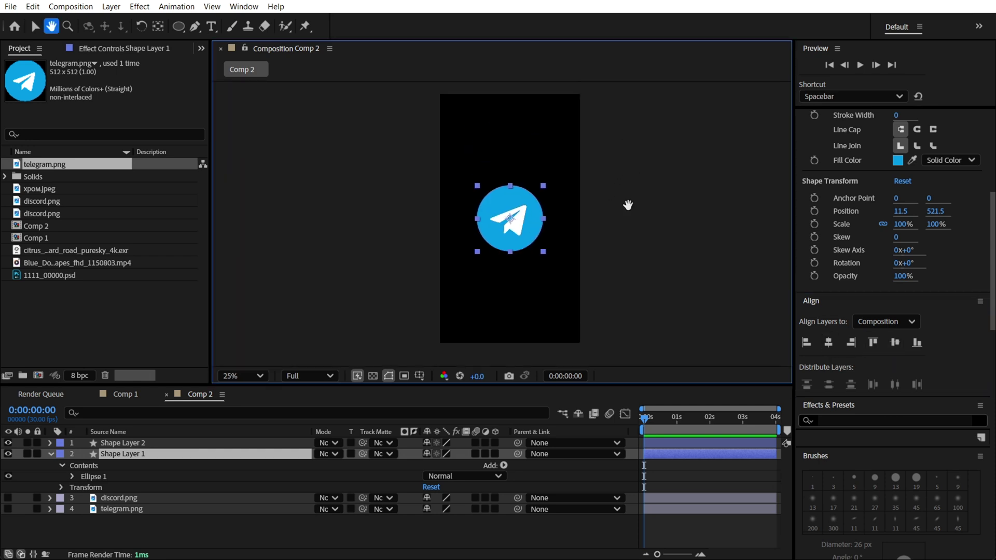
pyautogui.scroll(3, 518, 226)
pyautogui.click(195, 443)
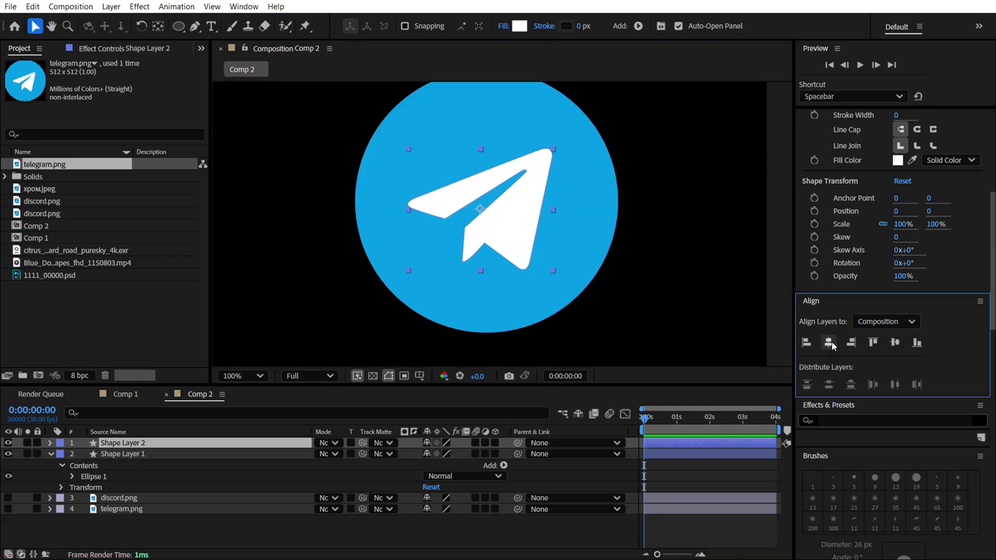
pyautogui.click(829, 342)
pyautogui.click(895, 344)
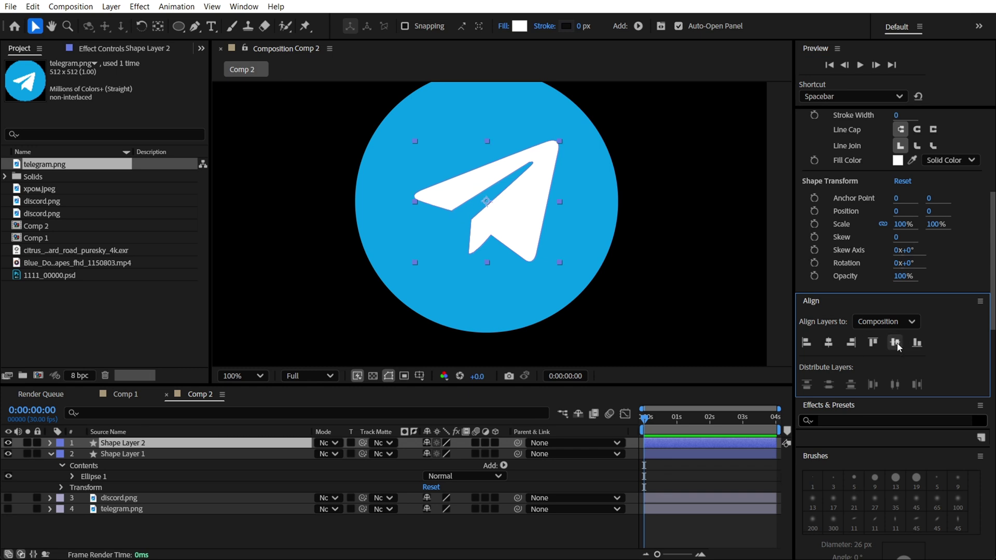
pyautogui.click(637, 201)
pyautogui.scroll(-3, 574, 186)
pyautogui.scroll(2, 574, 188)
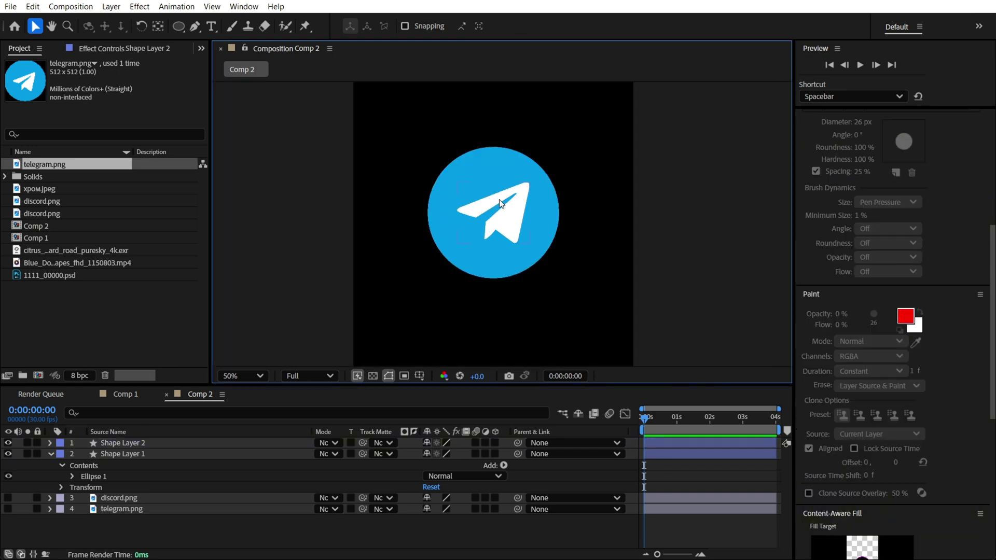
pyautogui.scroll(2, 483, 232)
pyautogui.click(111, 465)
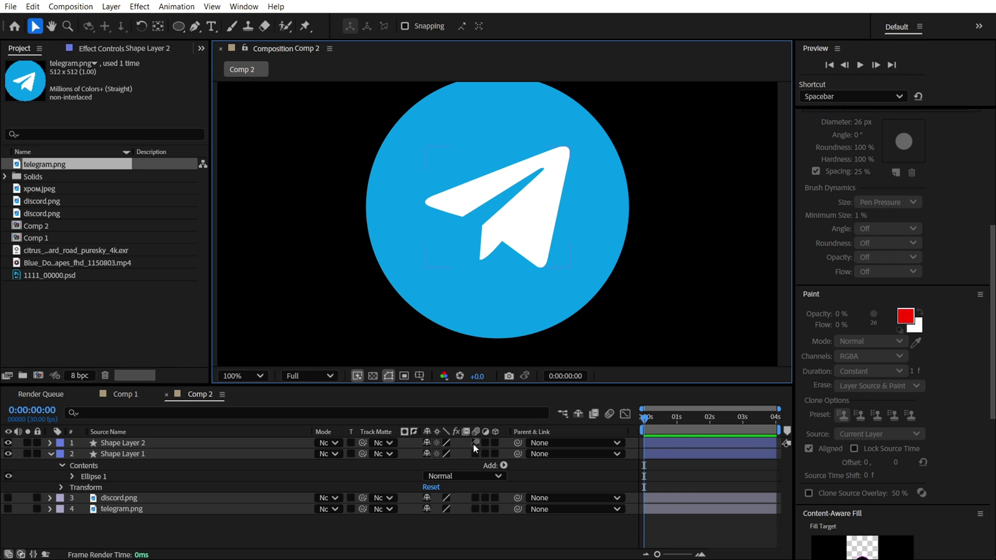
# Make both shape layers 3D and keep the Advanced 3D renderer.
pyautogui.click(496, 443)
pyautogui.click(496, 443)
pyautogui.moveTo(496, 443); pyautogui.dragTo(496, 453)
pyautogui.click(735, 376)
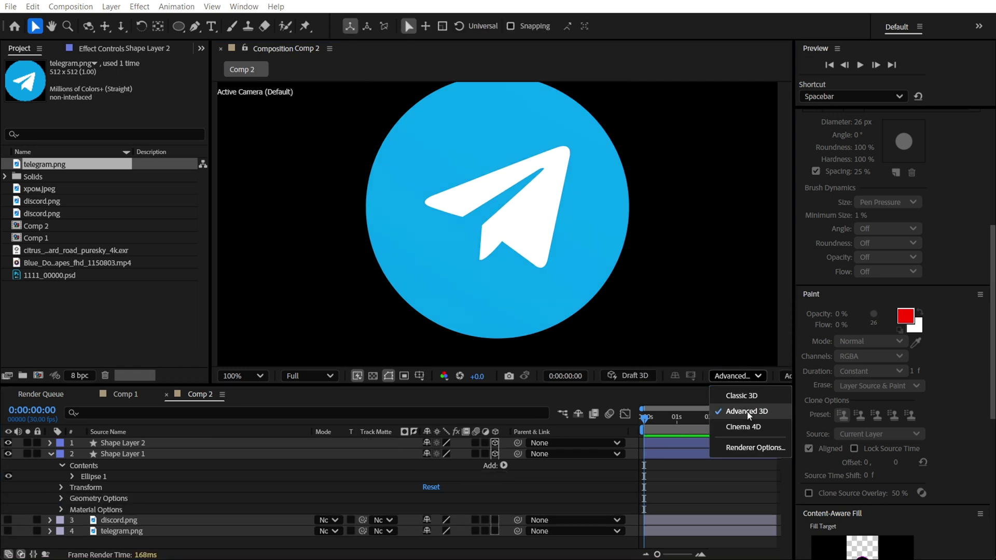
pyautogui.click(158, 447)
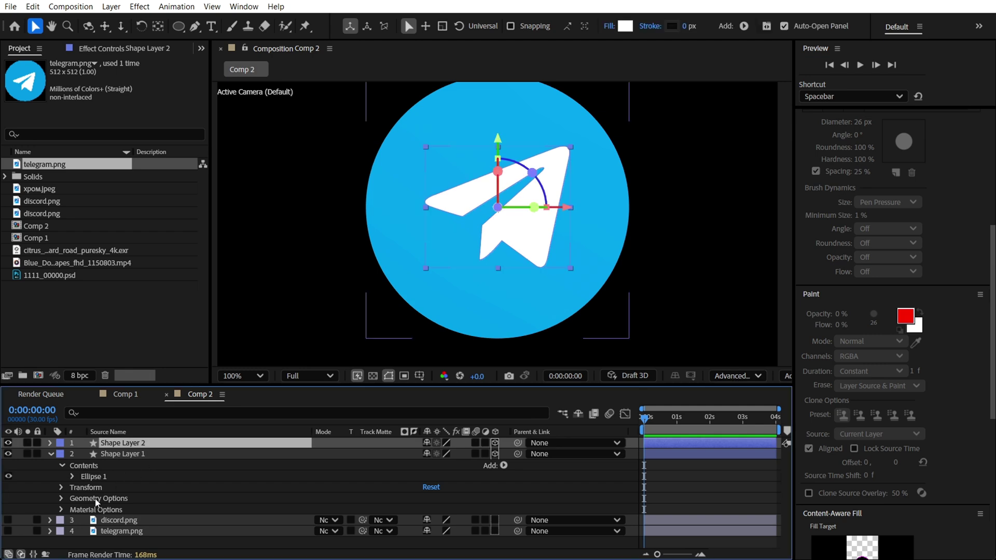
# Give the blue circle extrusion depth 200, bevel depth 9 and a Convex bevel.
pyautogui.click(138, 455)
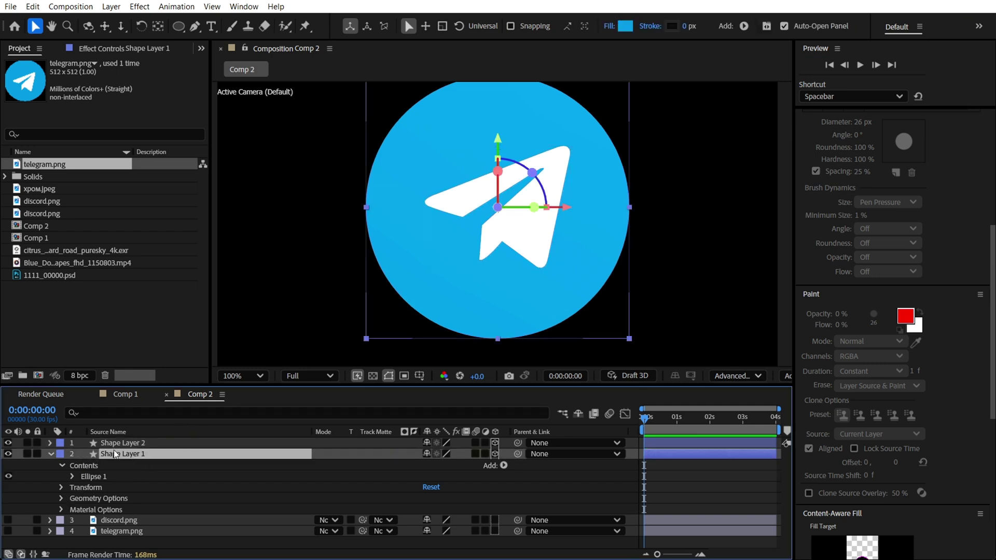
pyautogui.click(60, 499)
pyautogui.scroll(-2, 135, 502)
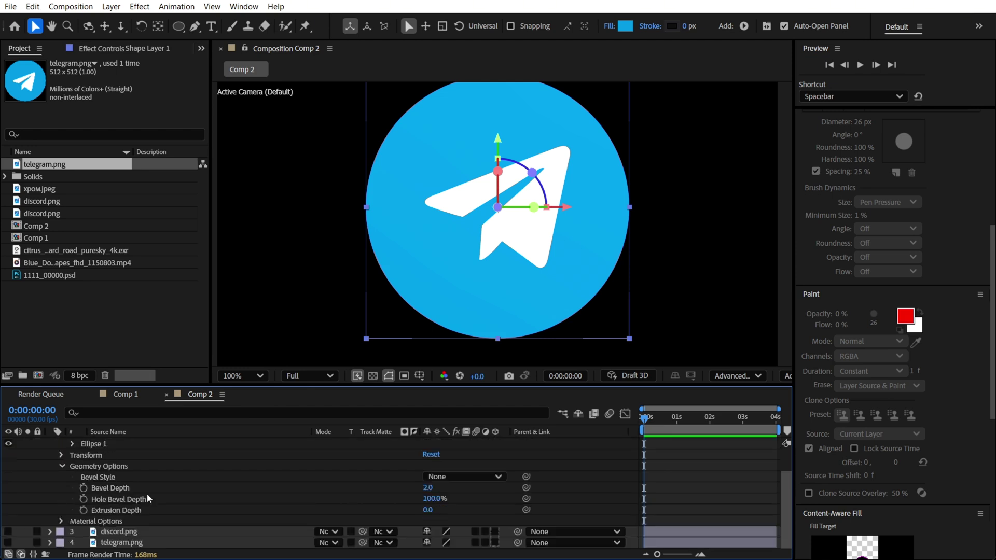
pyautogui.click(428, 510)
pyautogui.click(428, 510)
pyautogui.write('200')
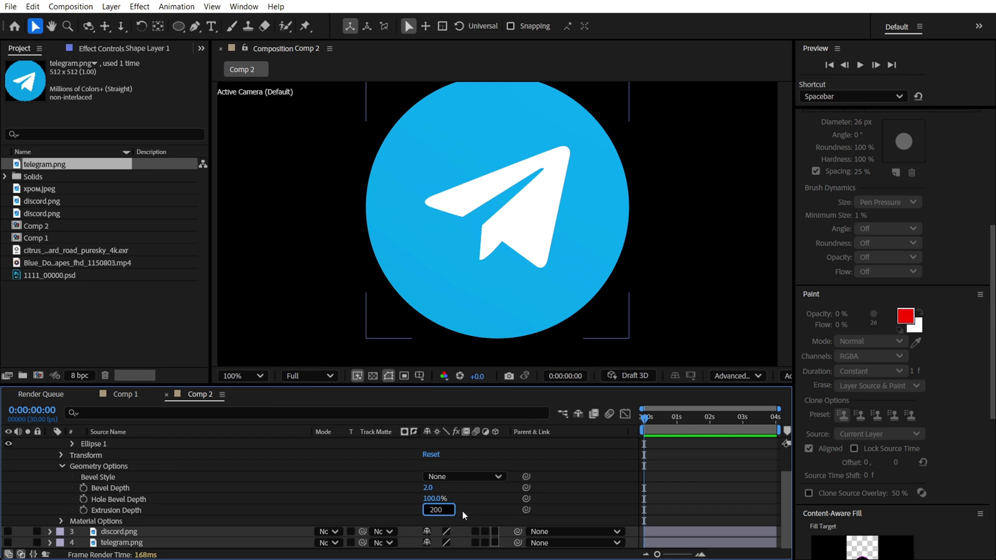
pyautogui.press('Return')
pyautogui.moveTo(428, 487); pyautogui.dragTo(481, 490)
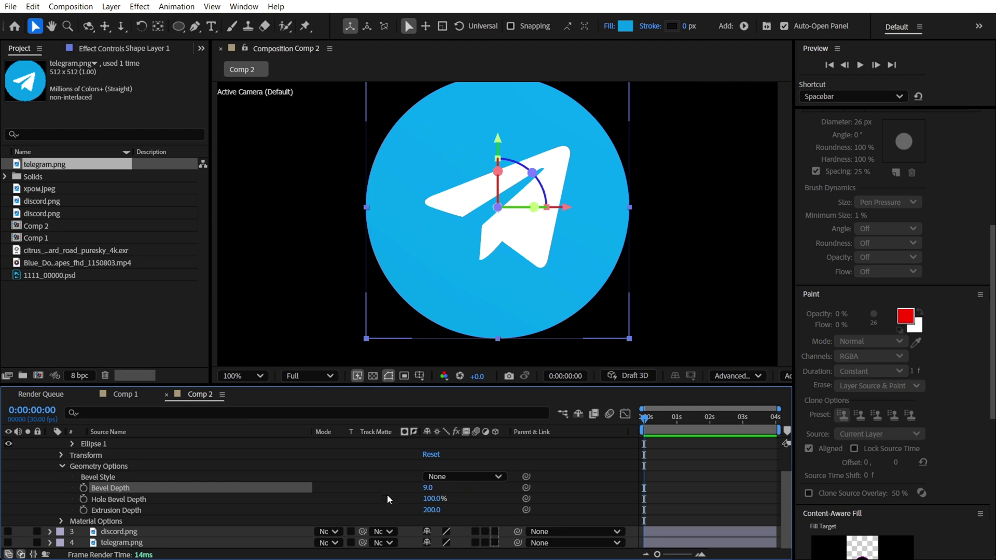
pyautogui.click(477, 478)
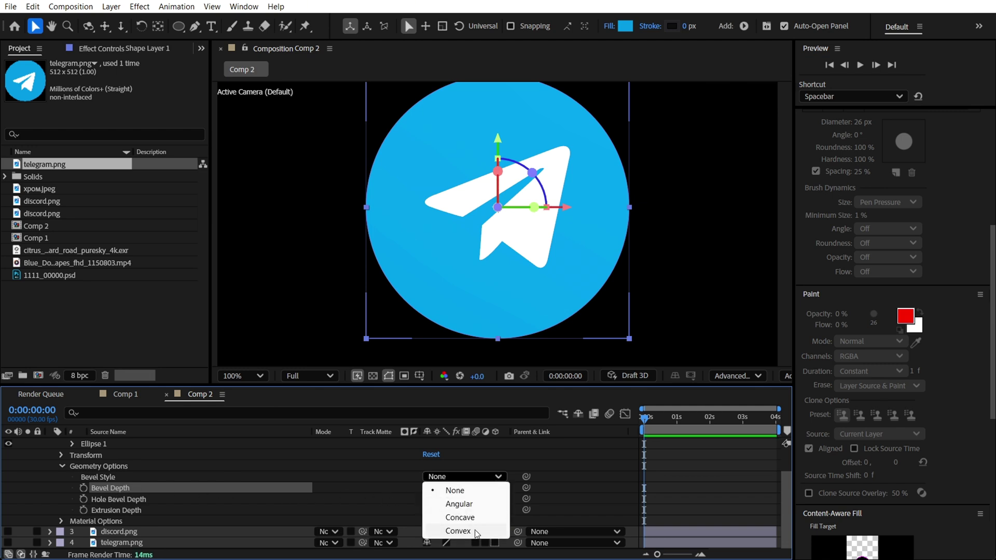
pyautogui.click(459, 531)
pyautogui.click(474, 497)
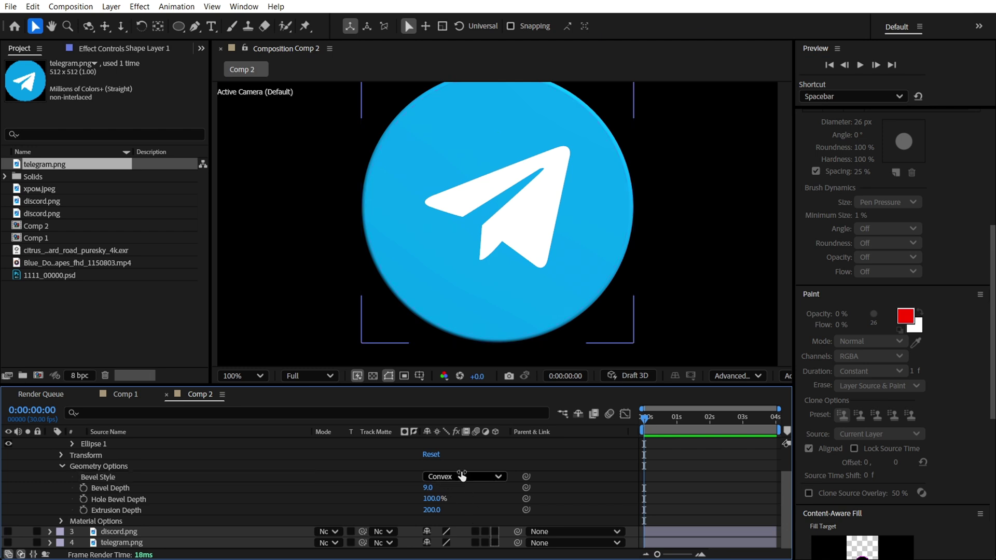
# Parent the paper plane to the blue disc and start rotating the disc on Y.
pyautogui.hotkey('ctrl', 'd')
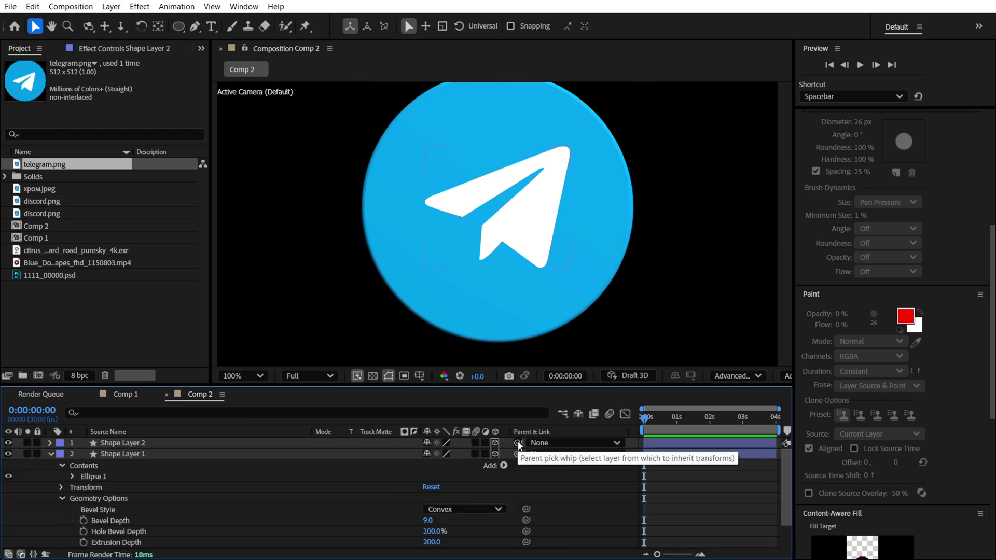
pyautogui.moveTo(519, 446); pyautogui.dragTo(142, 452)
pyautogui.click(152, 455)
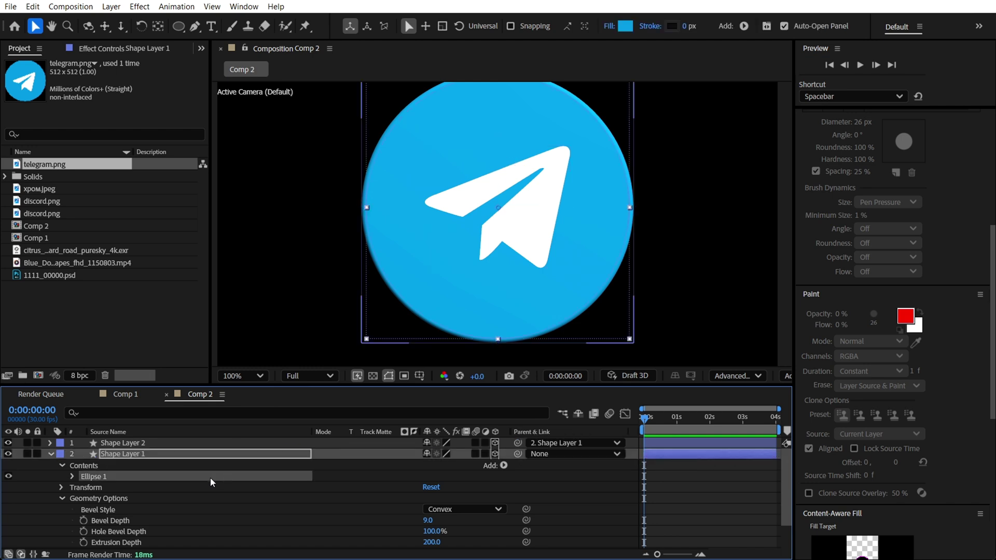
pyautogui.click(129, 457)
pyautogui.press('r')
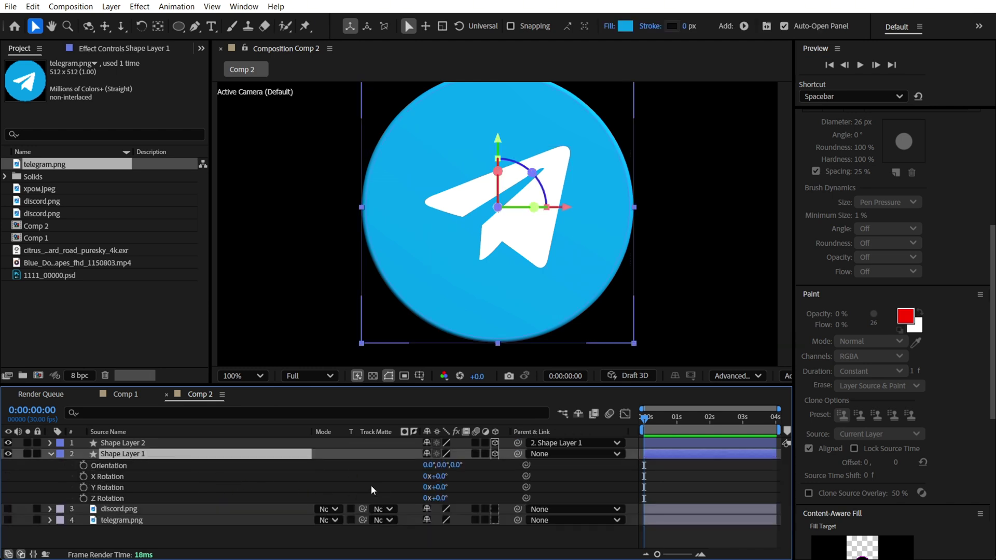
pyautogui.moveTo(440, 487)
pyautogui.mouseDown()
pyautogui.moveTo(489, 490)
pyautogui.moveTo(476, 487)
pyautogui.mouseUp()
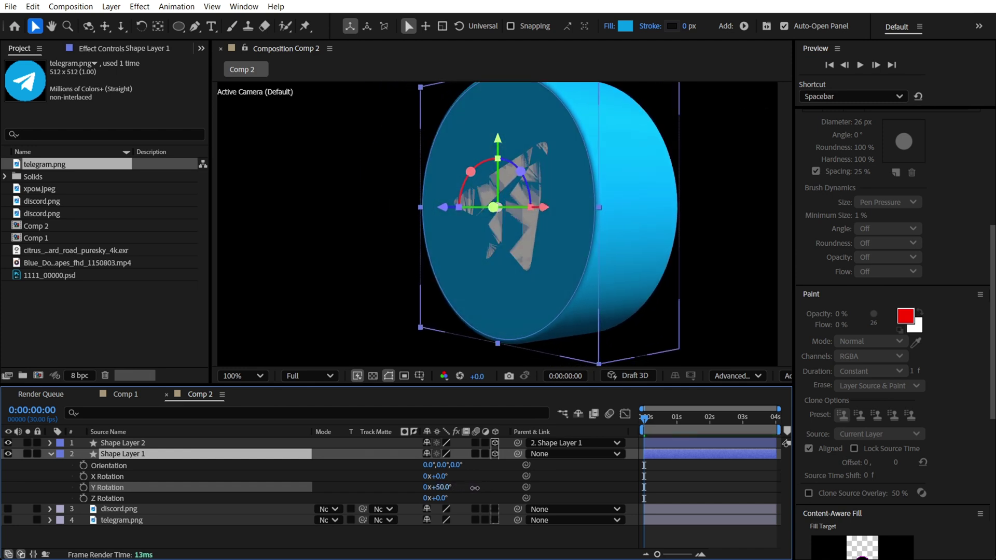
# Move the plane to Z -19, turn the disc about 91°, and show the plane's geometry options.
pyautogui.click(347, 443)
pyautogui.press('p')
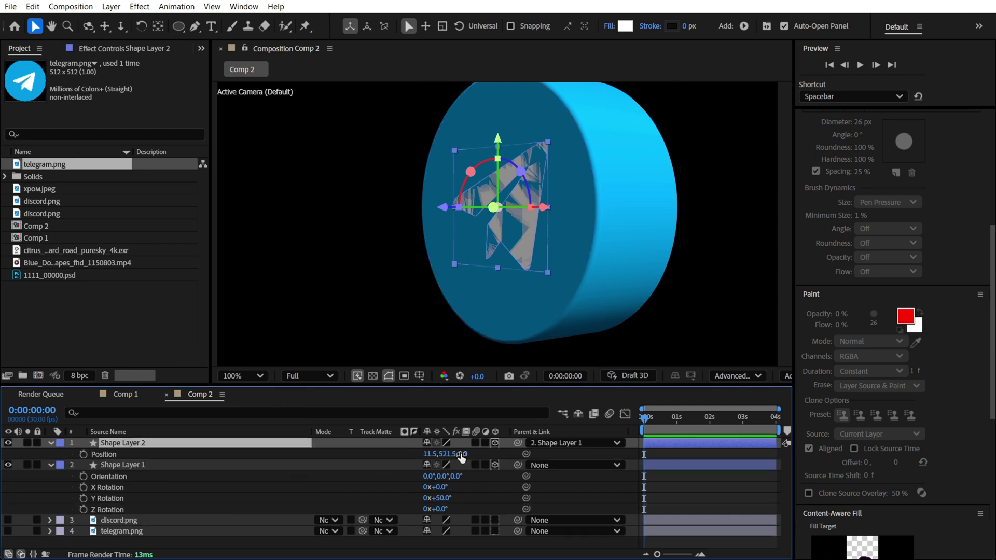
pyautogui.press('.')
pyautogui.moveTo(461, 456); pyautogui.dragTo(466, 453)
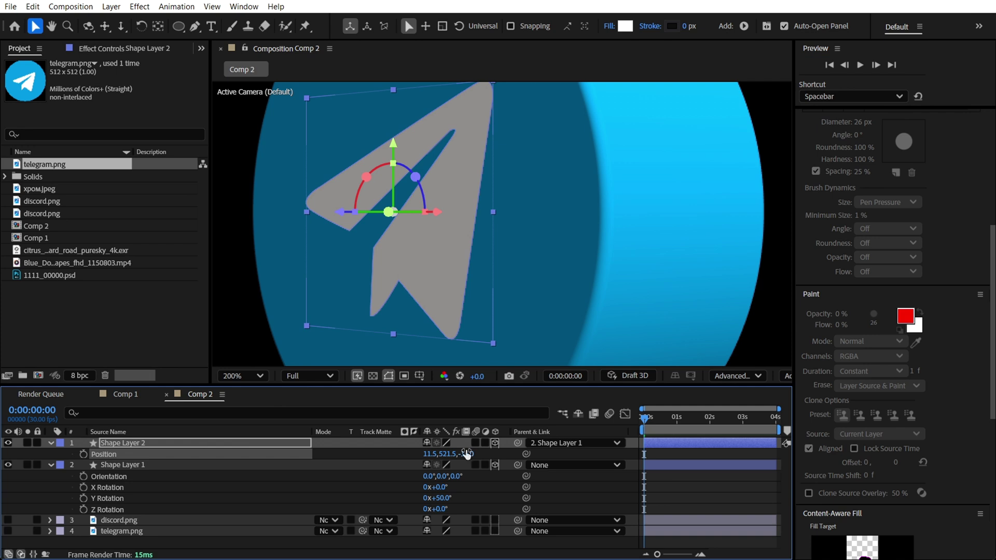
pyautogui.moveTo(441, 504); pyautogui.dragTo(469, 503)
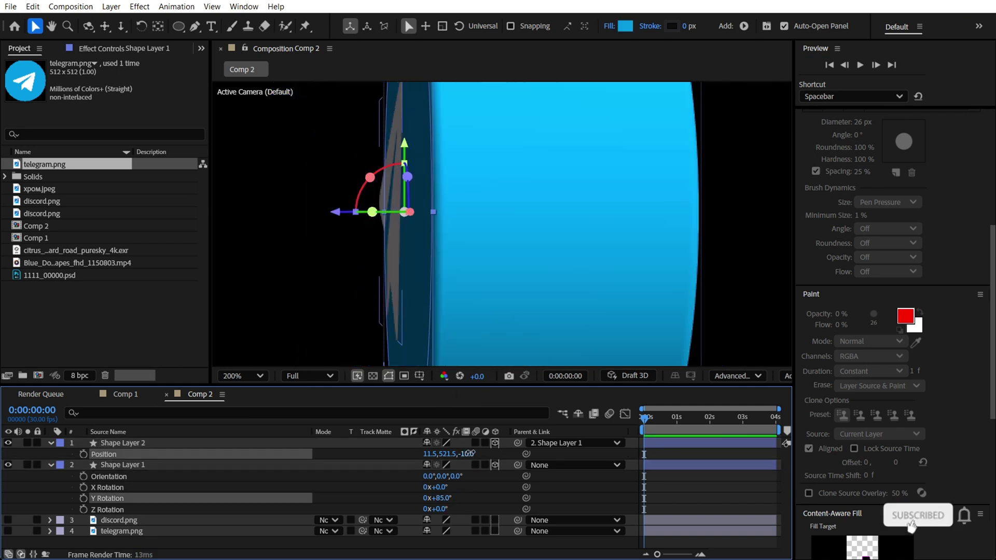
pyautogui.moveTo(467, 453); pyautogui.dragTo(454, 454)
pyautogui.moveTo(437, 498); pyautogui.dragTo(461, 491)
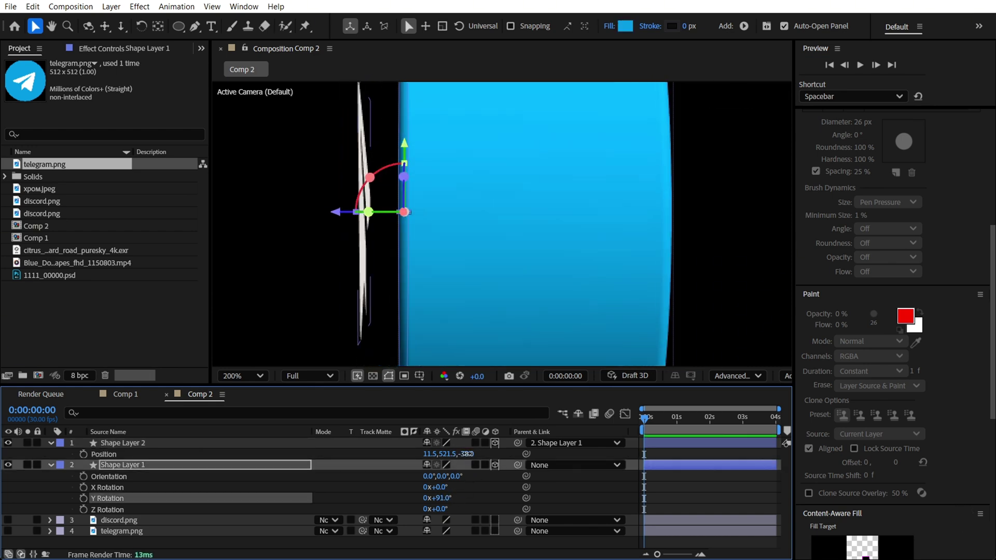
pyautogui.moveTo(465, 453); pyautogui.dragTo(480, 457)
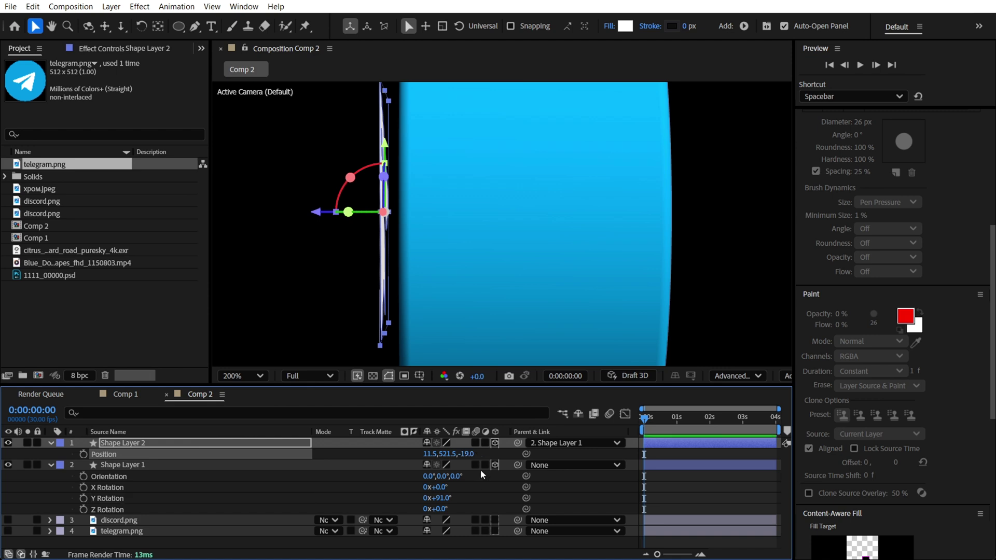
pyautogui.click(50, 442)
pyautogui.click(62, 465)
pyautogui.scroll(-2, 67, 478)
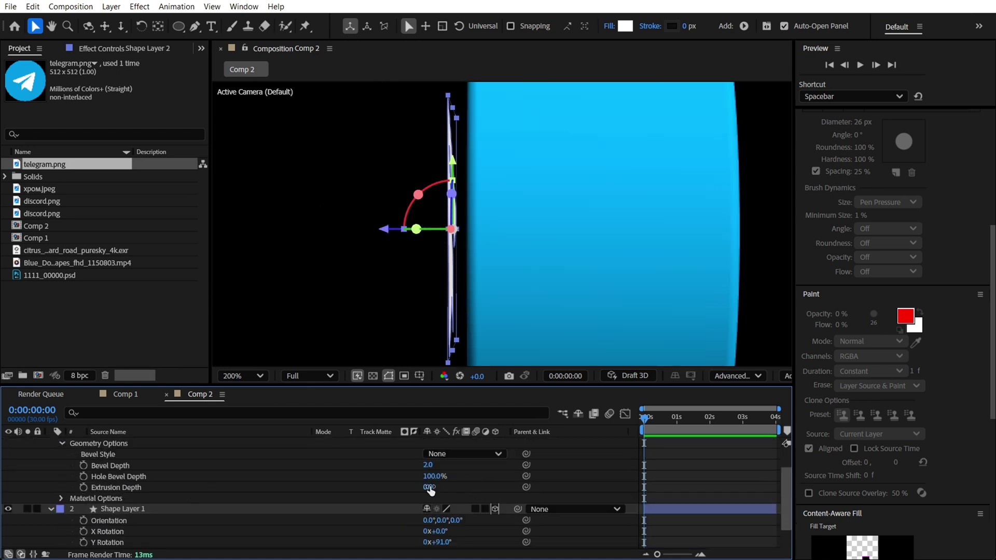
# Extrude the paper plane 25 deep with a Convex bevel.
pyautogui.moveTo(429, 488); pyautogui.dragTo(449, 489)
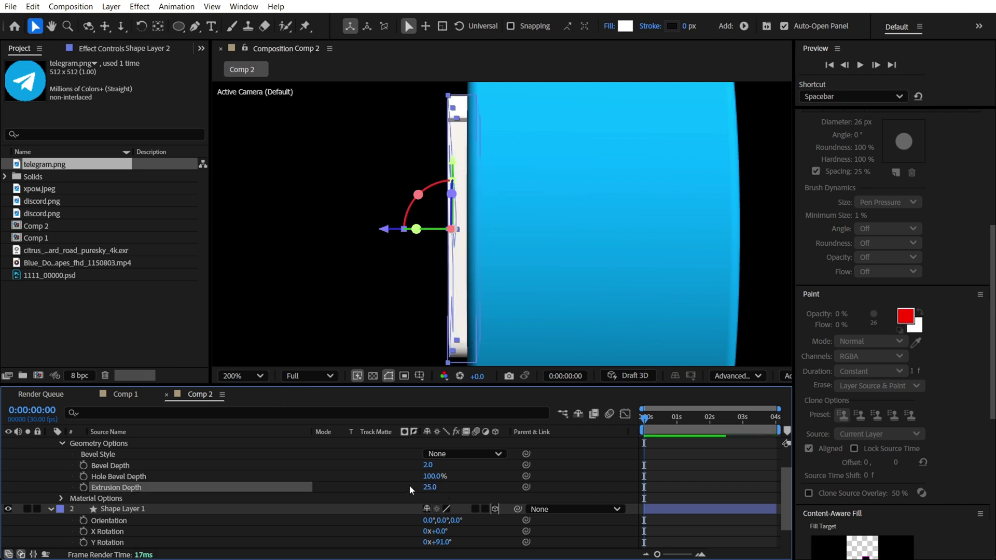
pyautogui.click(444, 454)
pyautogui.click(461, 507)
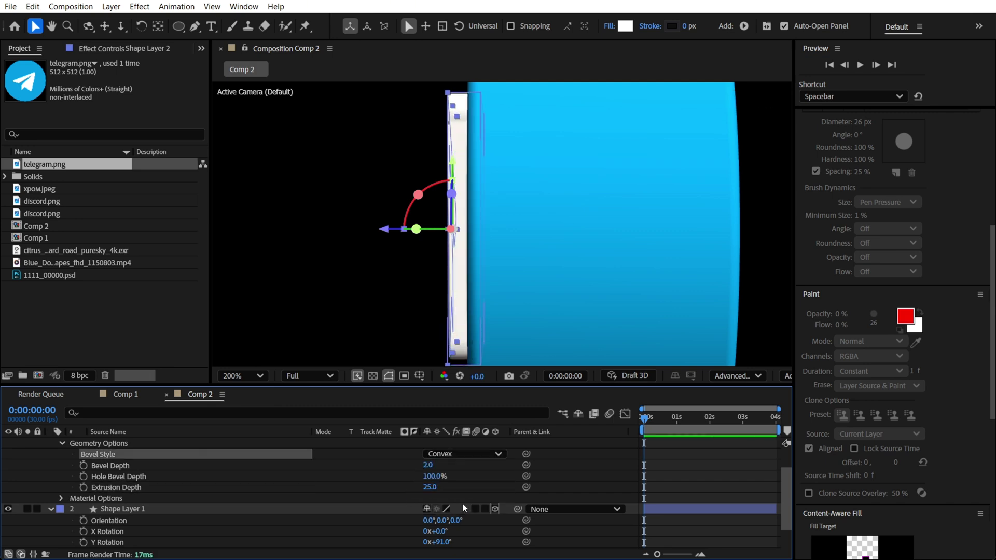
pyautogui.moveTo(428, 466); pyautogui.dragTo(399, 460)
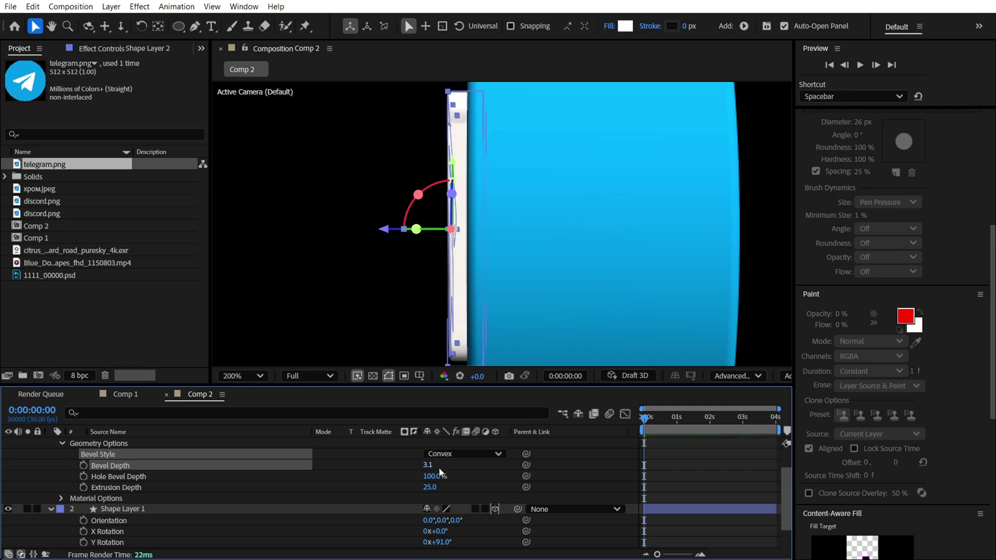
pyautogui.scroll(-2, 202, 486)
# Rotate the blue disc to 32° on Y and set the plane's bevel depth to 2.0.
pyautogui.click(132, 478)
pyautogui.scroll(3, 198, 513)
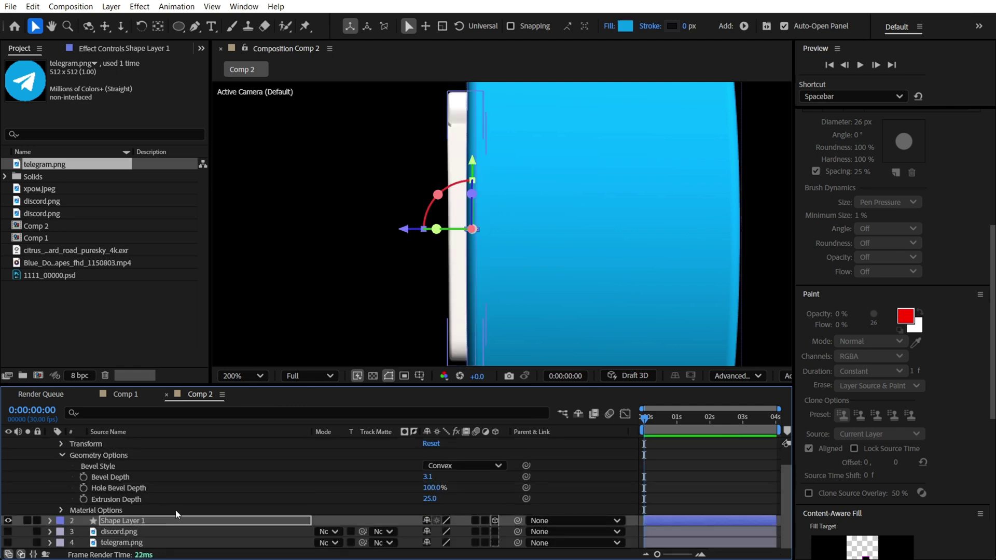
pyautogui.scroll(-2, 384, 488)
pyautogui.moveTo(437, 510); pyautogui.dragTo(383, 514)
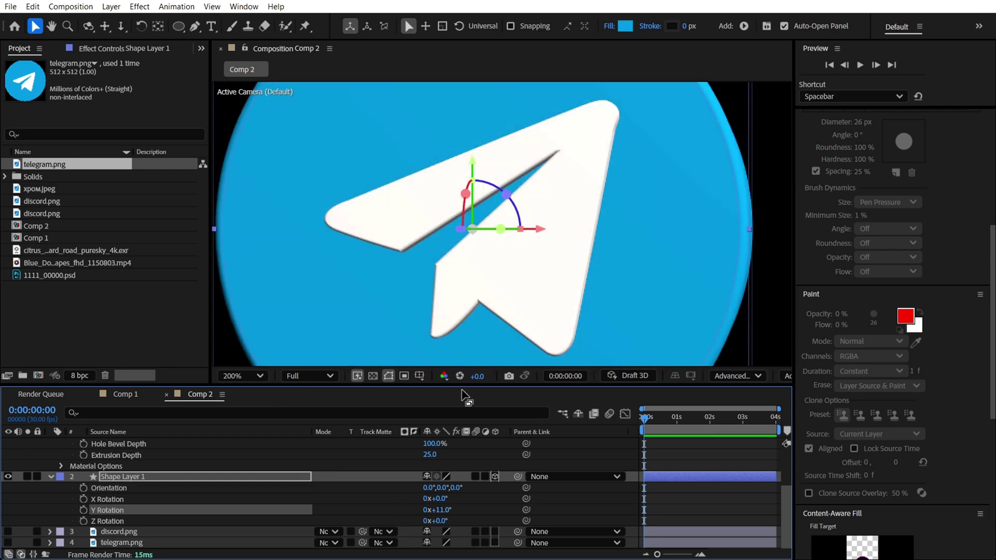
pyautogui.scroll(-2, 520, 251)
pyautogui.scroll(2, 520, 253)
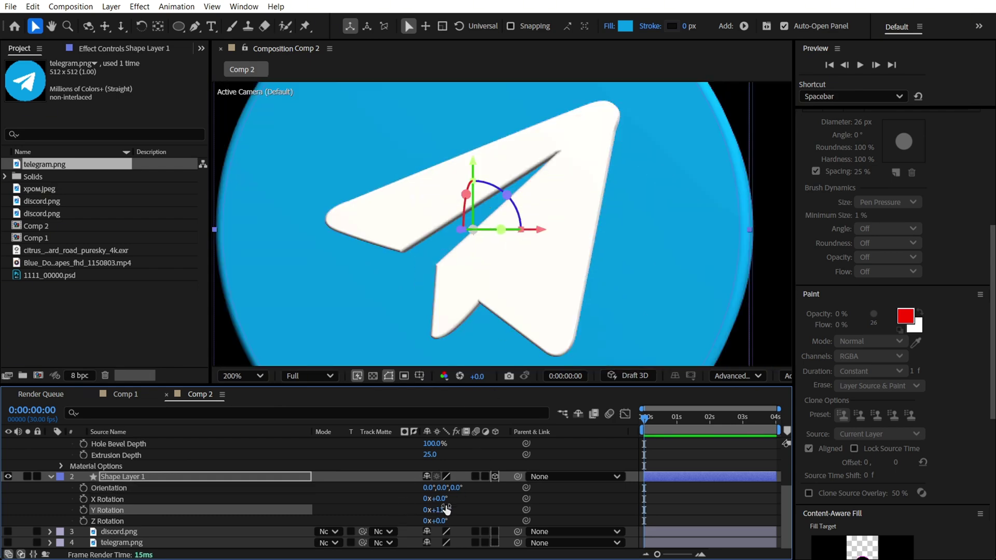
pyautogui.moveTo(446, 509); pyautogui.dragTo(462, 512)
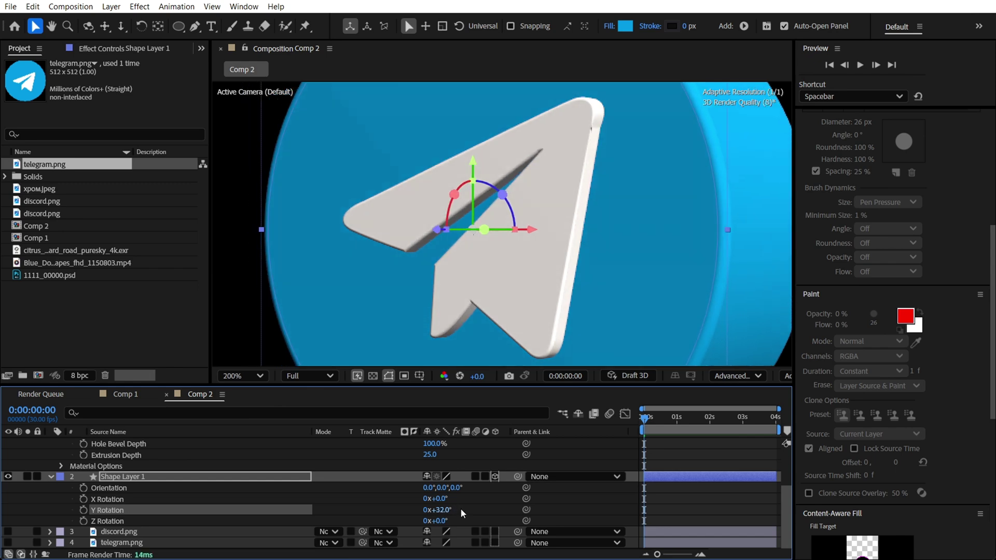
pyautogui.scroll(2, 393, 487)
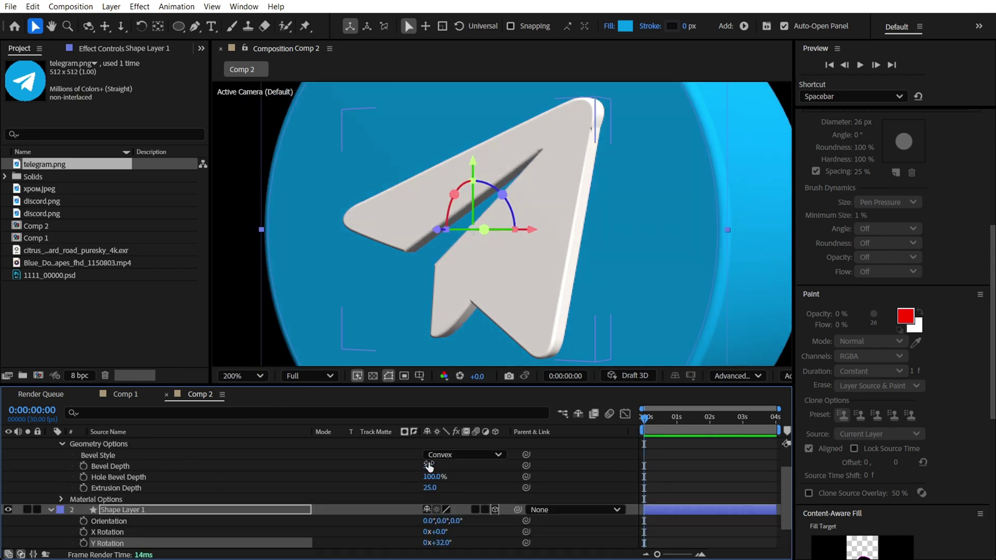
pyautogui.moveTo(429, 465)
pyautogui.mouseDown()
pyautogui.moveTo(419, 466)
pyautogui.moveTo(436, 467)
pyautogui.mouseUp()
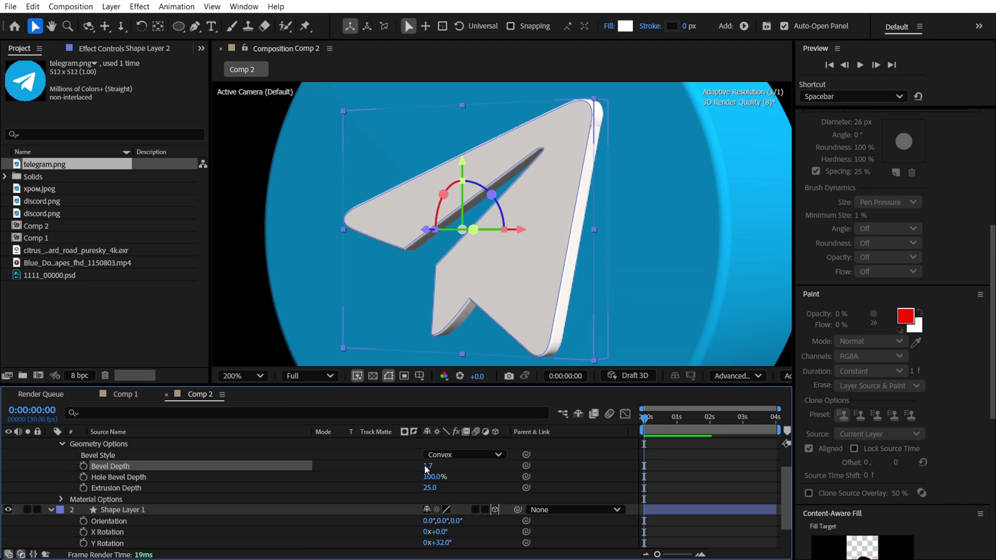
pyautogui.moveTo(435, 466)
pyautogui.mouseDown()
pyautogui.moveTo(512, 466)
pyautogui.moveTo(465, 465)
pyautogui.mouseUp()
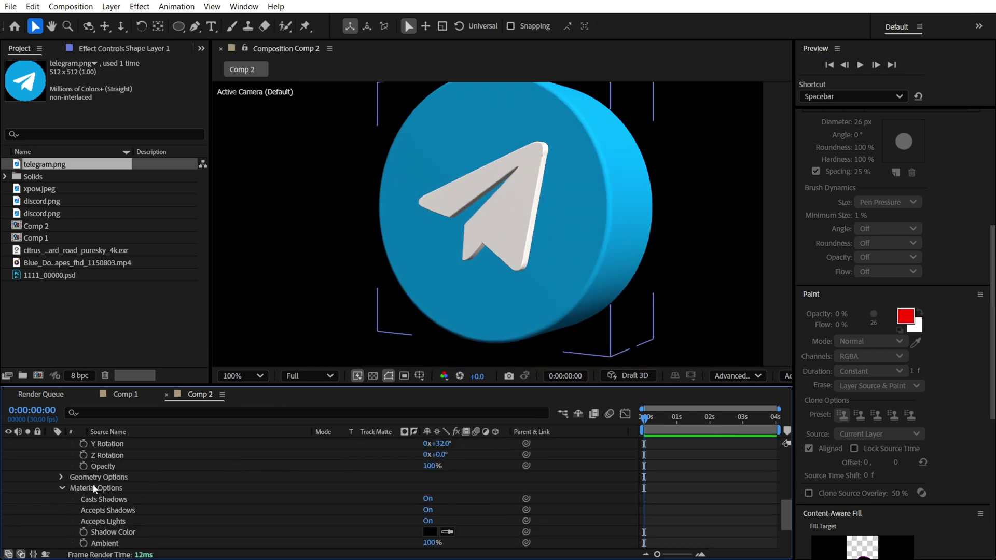
# Raise the blue disc's specular shininess and intensity to 100%.
pyautogui.click(93, 489)
pyautogui.scroll(-3, 201, 490)
pyautogui.scroll(-2, 201, 490)
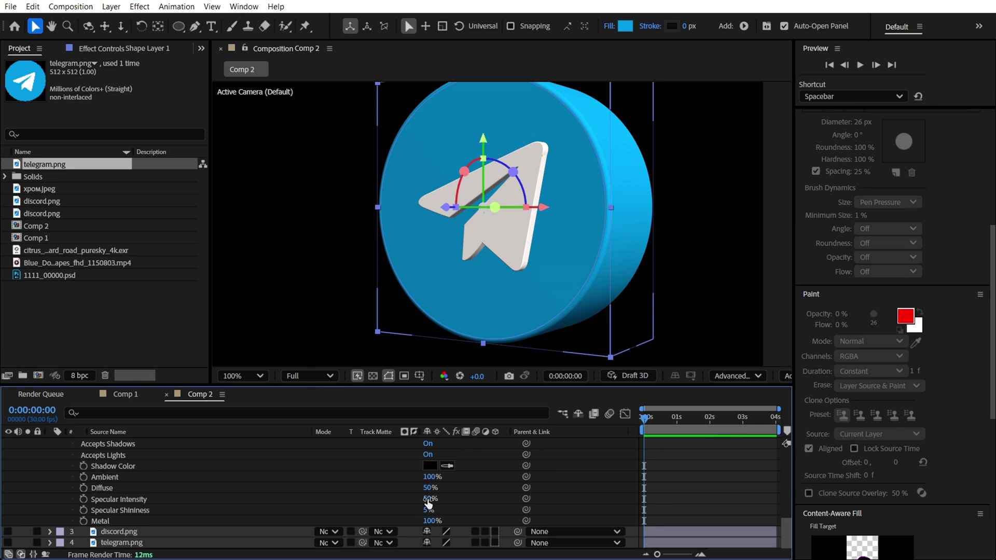
pyautogui.moveTo(428, 510); pyautogui.dragTo(502, 514)
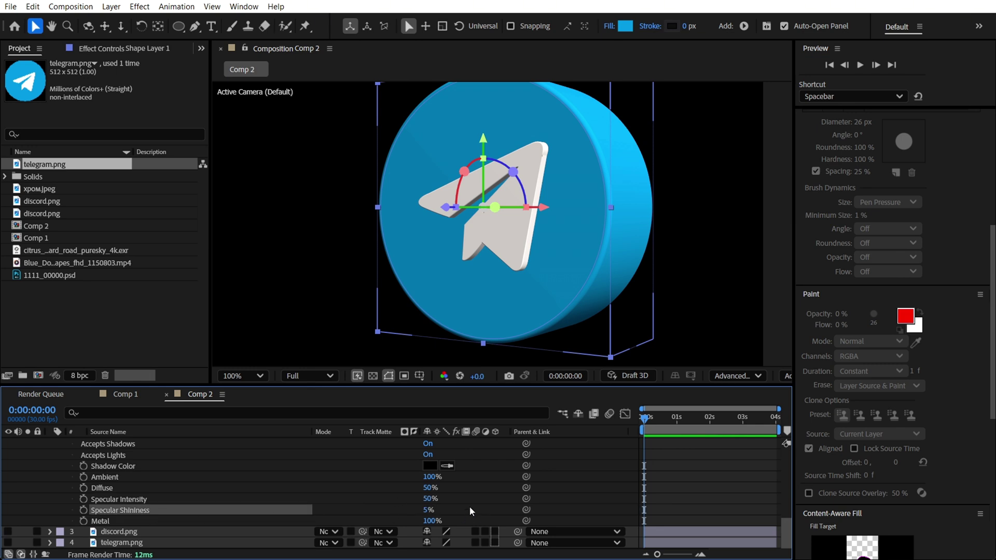
pyautogui.click(369, 514)
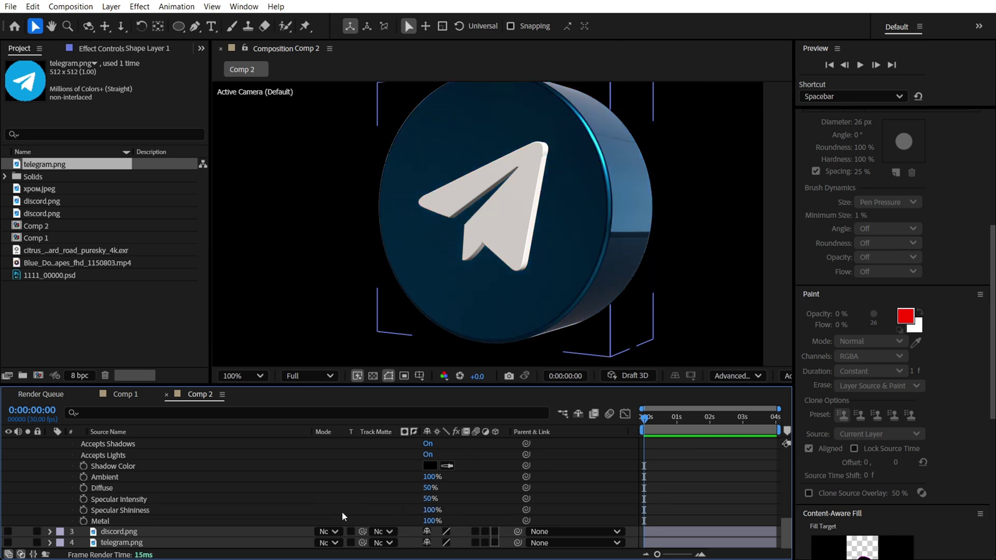
pyautogui.moveTo(431, 499); pyautogui.dragTo(511, 499)
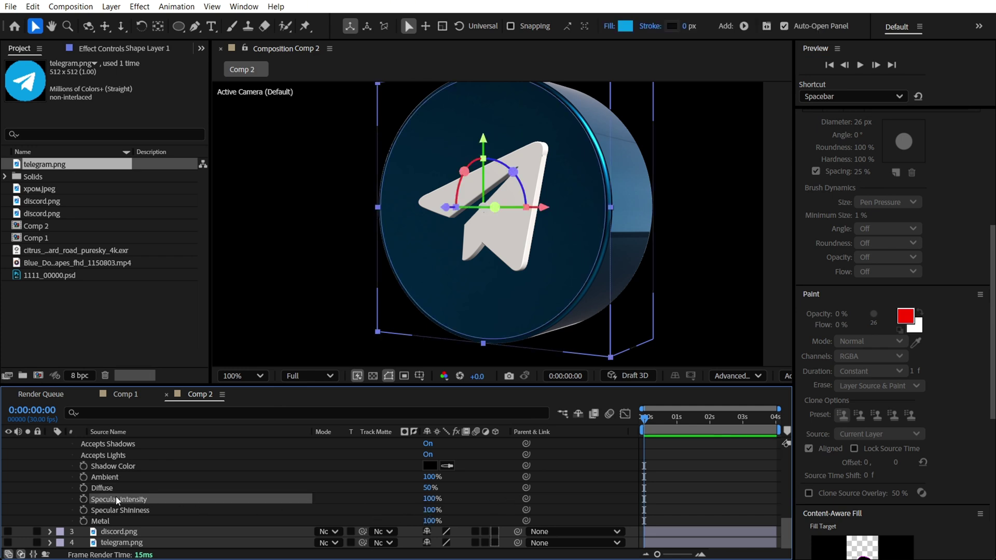
pyautogui.click(485, 501)
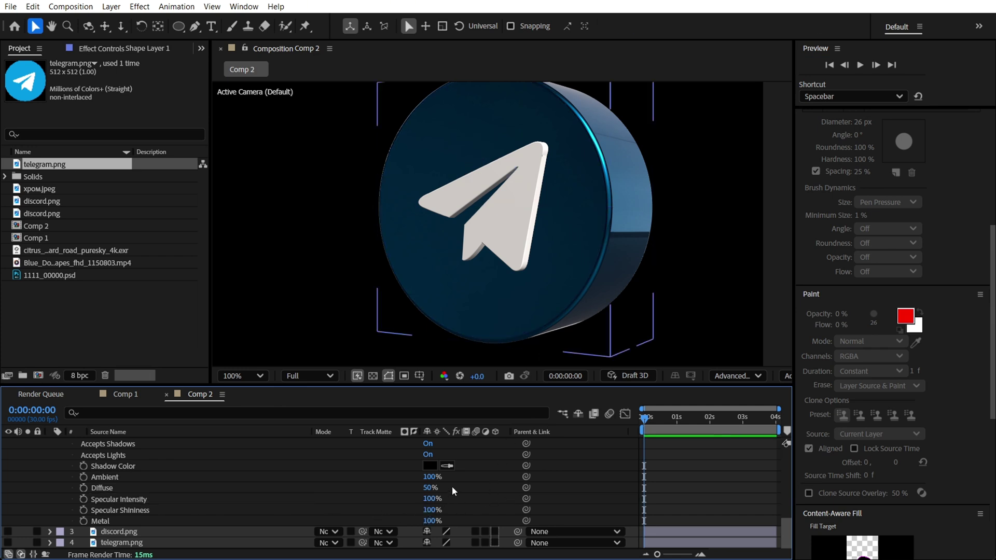
pyautogui.scroll(3, 465, 487)
pyautogui.scroll(4, 465, 486)
pyautogui.scroll(1, 465, 486)
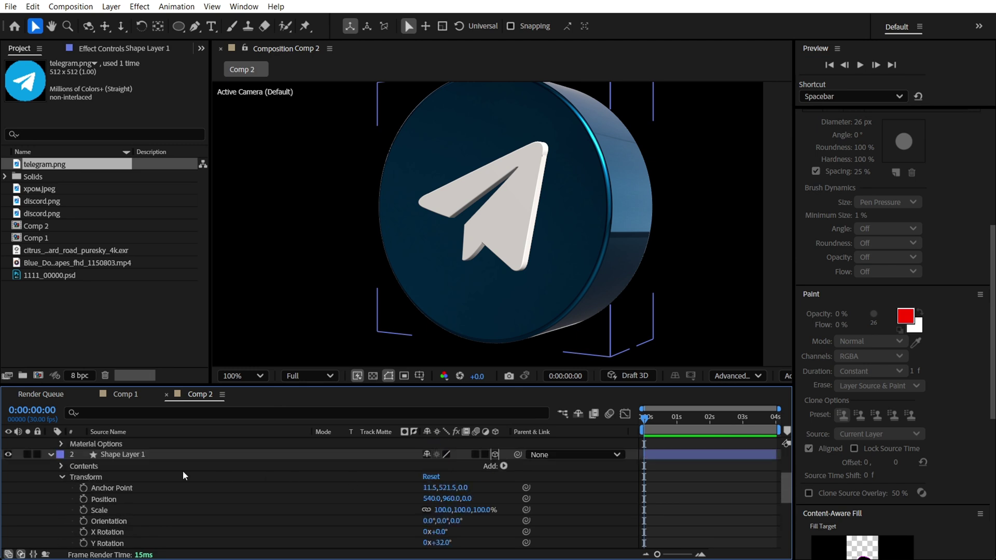
pyautogui.scroll(3, 62, 459)
pyautogui.scroll(1, 69, 459)
# Set the paper plane's specular shininess, intensity and metal to 100%.
pyautogui.click(119, 444)
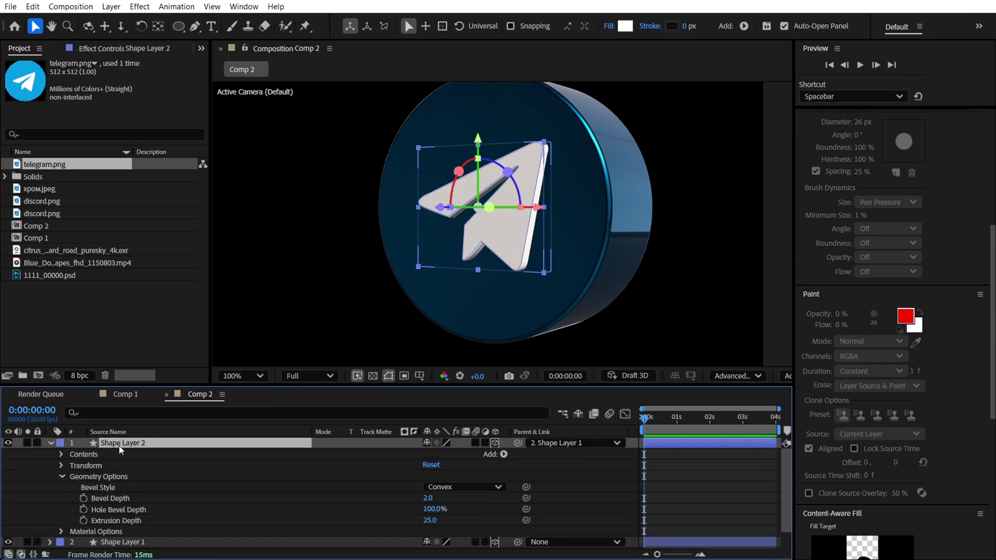
pyautogui.click(62, 532)
pyautogui.scroll(-3, 155, 506)
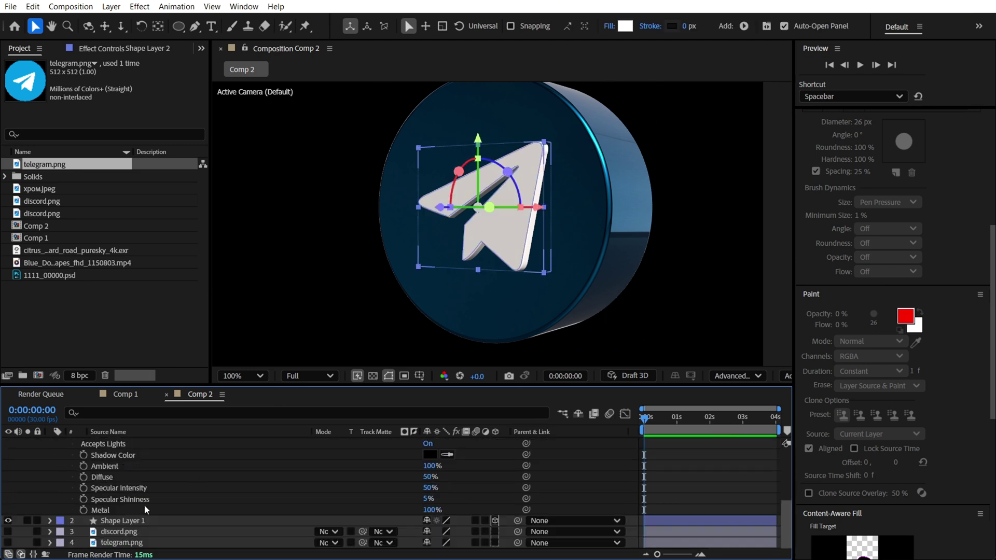
pyautogui.moveTo(427, 499)
pyautogui.mouseDown()
pyautogui.moveTo(436, 487)
pyautogui.moveTo(459, 509)
pyautogui.moveTo(448, 511)
pyautogui.moveTo(518, 507)
pyautogui.mouseUp()
pyautogui.press('.')
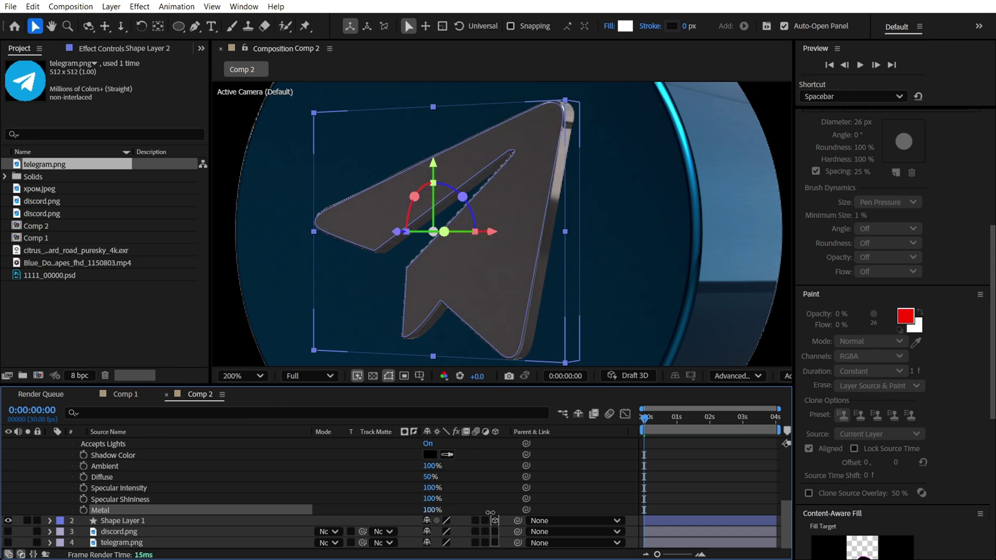
pyautogui.click(459, 493)
pyautogui.press('u')
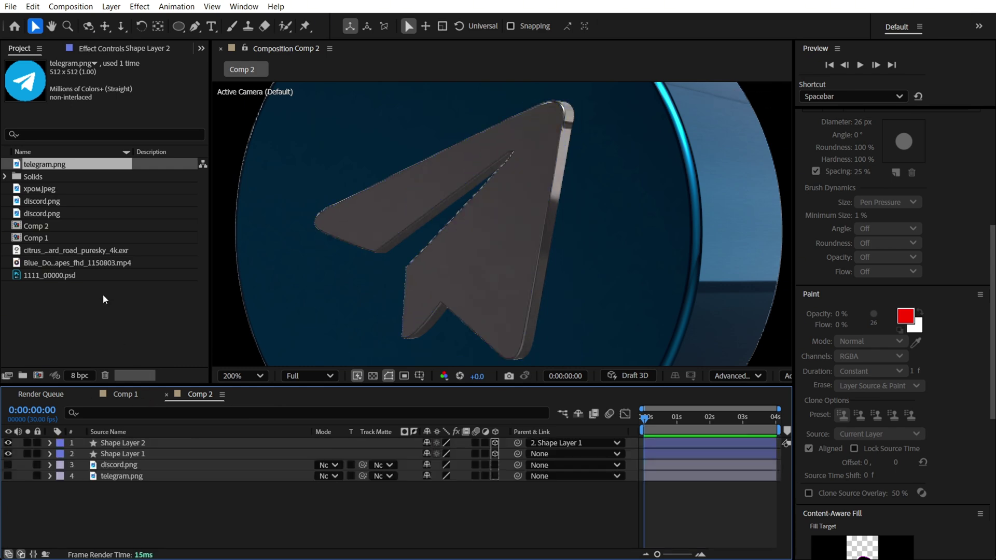
# Add an Environment light to Comp 2.
pyautogui.rightClick(376, 499)
pyautogui.click(571, 393)
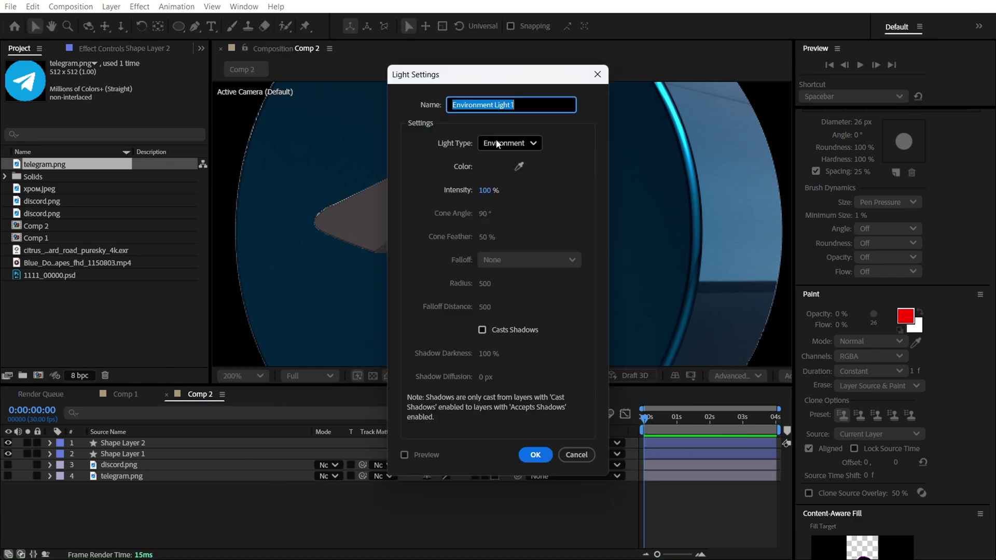
pyautogui.click(545, 456)
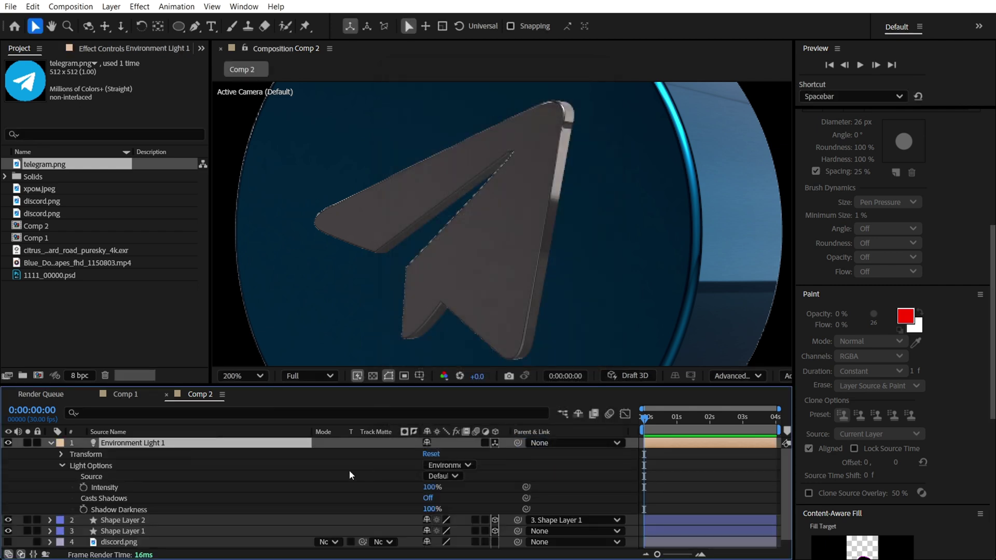
pyautogui.click(551, 470)
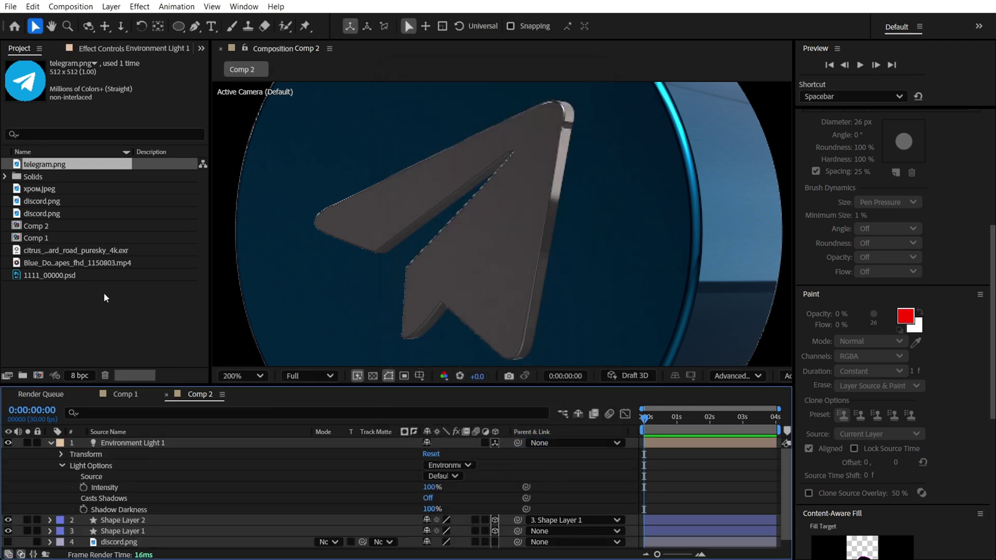
# Add citrus_orchard_road_puresky_4k.exr as the top layer and select Environment Light 1.
pyautogui.moveTo(75, 251); pyautogui.dragTo(212, 442)
pyautogui.press(',')
pyautogui.press(',')
pyautogui.press(',')
pyautogui.press('.')
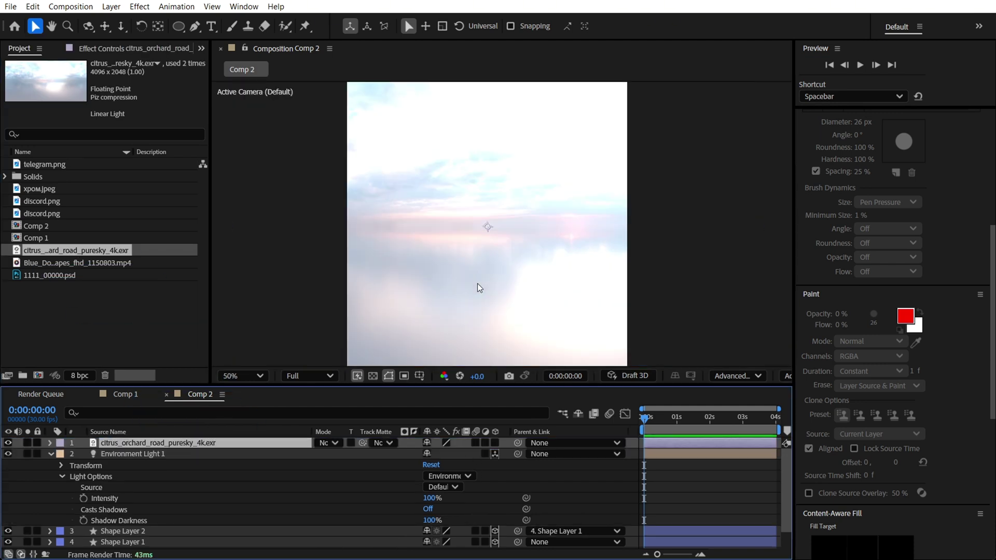
pyautogui.press(',')
pyautogui.press('.')
pyautogui.scroll(-2, 446, 253)
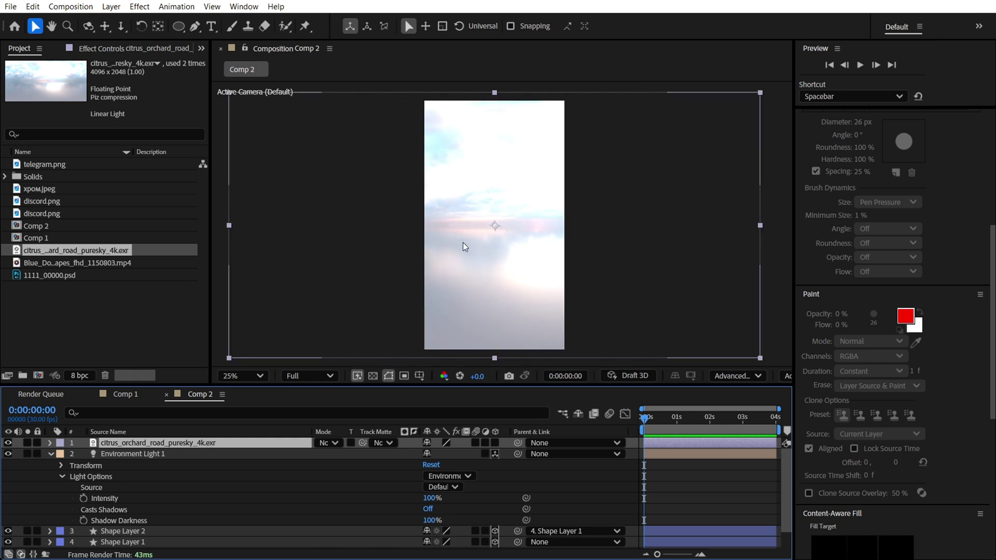
pyautogui.hotkey('ctrl', 'Down')
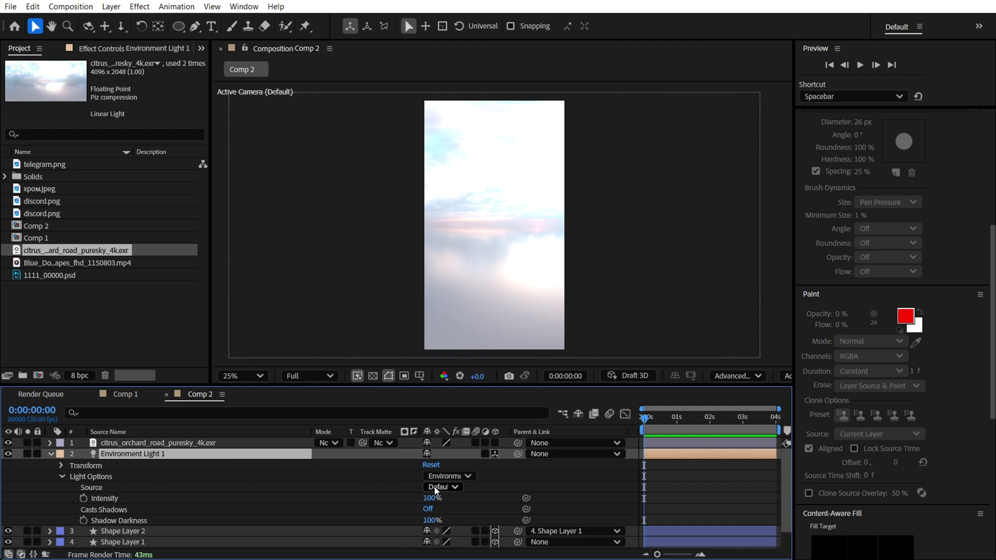
# Set Environment Light 1's source to citrus_orchard_road_puresky_4k.exr and scrub to check the reflections.
pyautogui.click(103, 490)
pyautogui.click(455, 488)
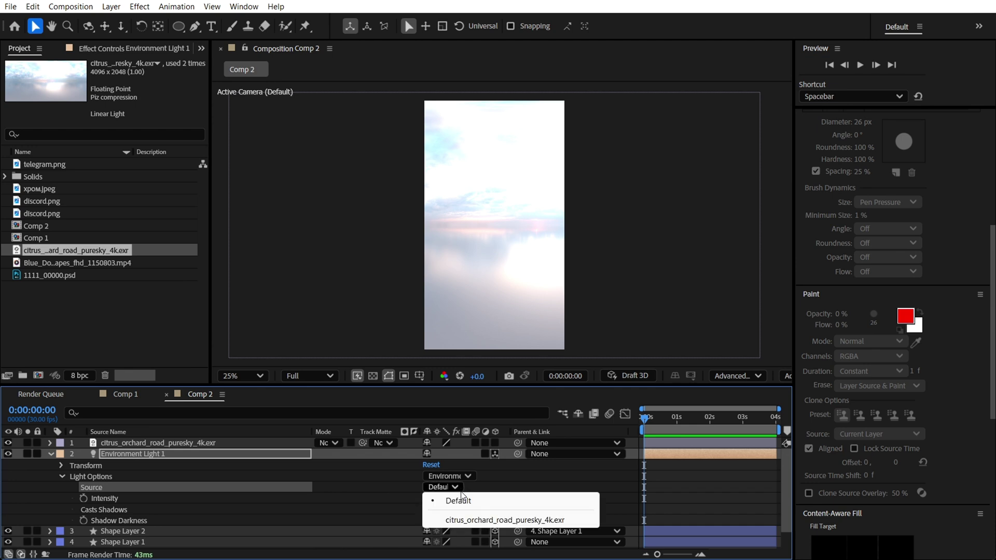
pyautogui.click(469, 521)
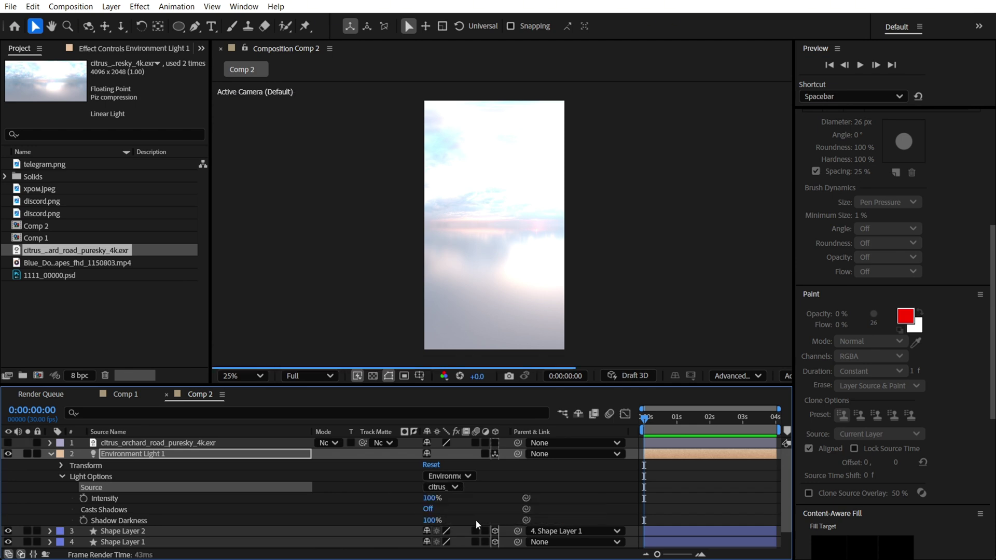
pyautogui.scroll(2, 521, 225)
pyautogui.scroll(2, 520, 225)
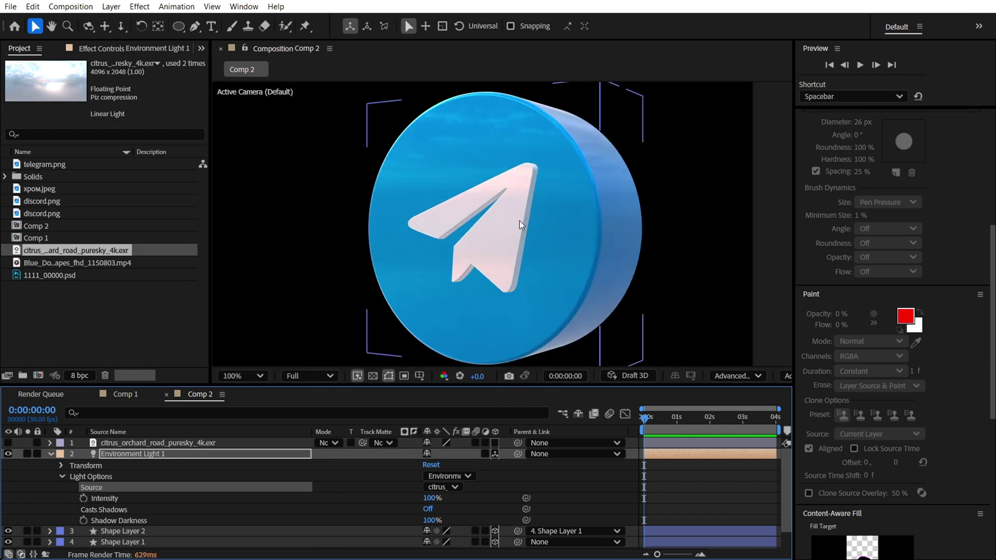
pyautogui.scroll(-2, 520, 225)
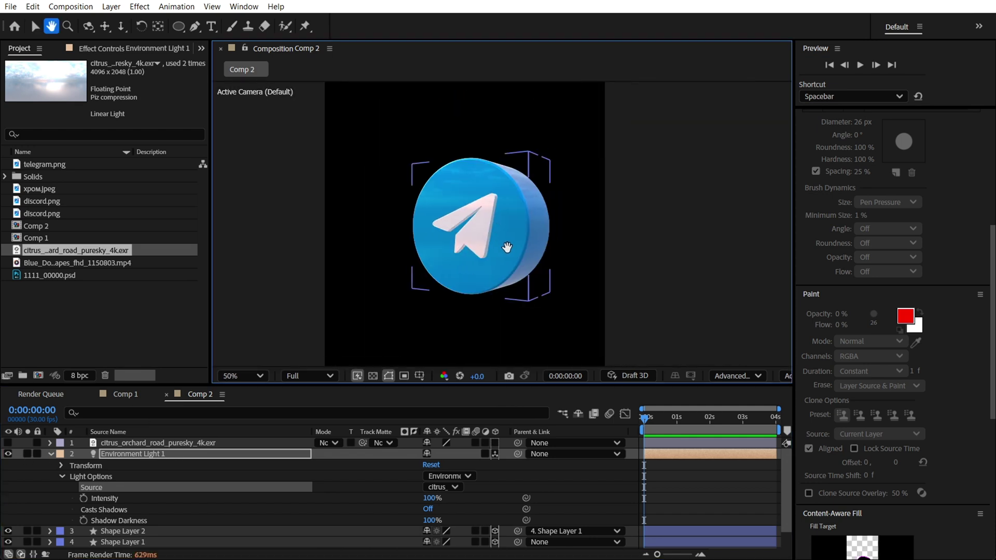
pyautogui.moveTo(656, 424); pyautogui.dragTo(656, 421)
pyautogui.scroll(2, 483, 179)
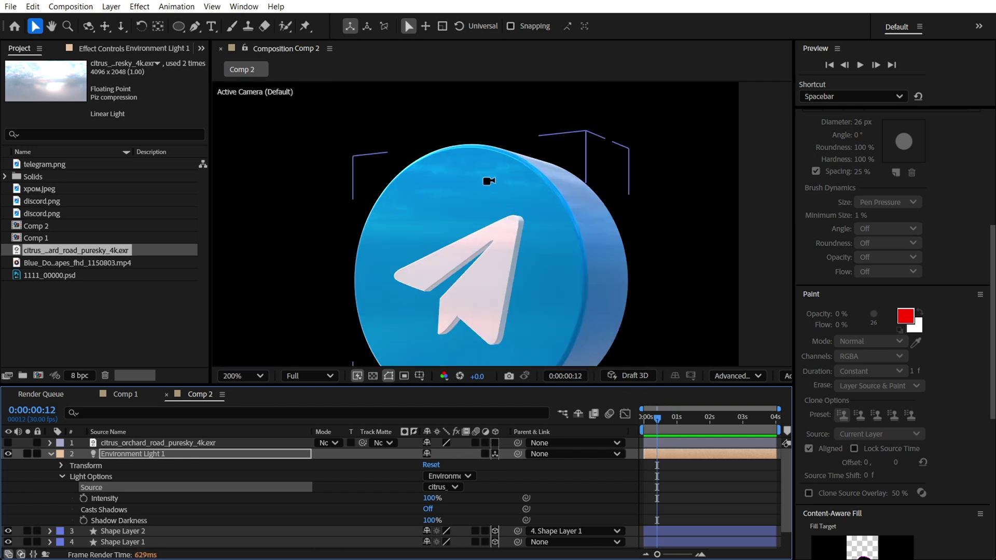
pyautogui.scroll(2, 475, 178)
pyautogui.scroll(-2, 259, 511)
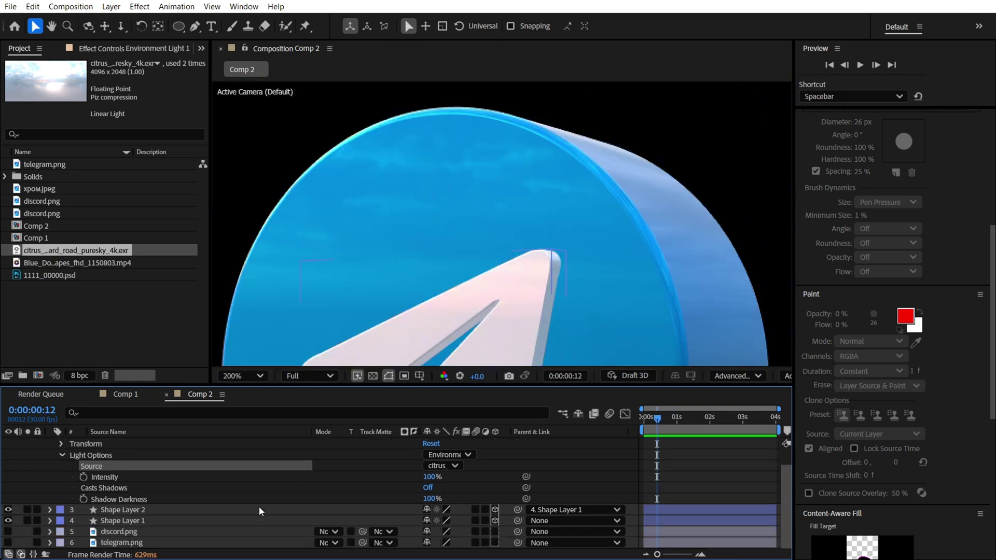
# Set Shape Layer 1's Y Rotation to 0, then select discord.png in the Project panel.
pyautogui.click(116, 521)
pyautogui.press('r')
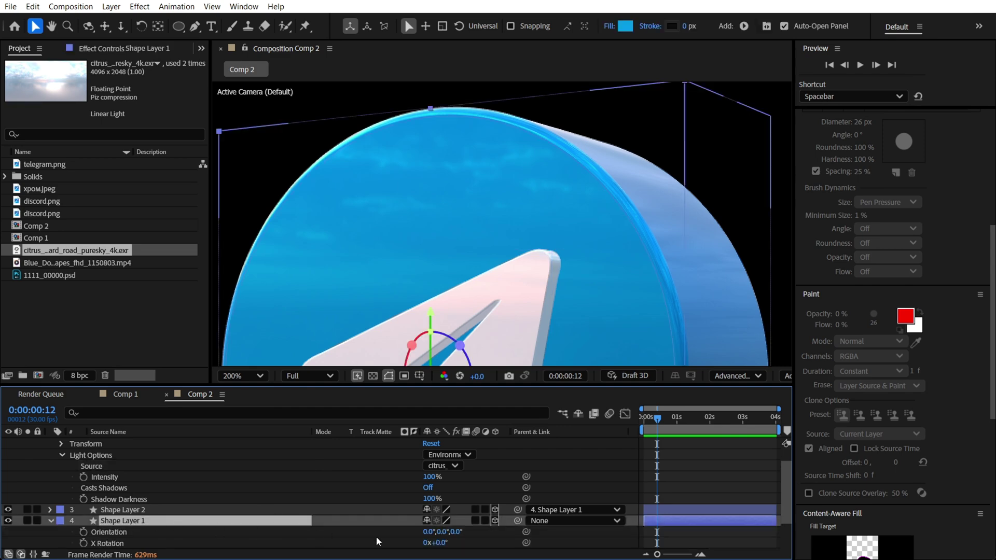
pyautogui.scroll(-2, 413, 529)
pyautogui.moveTo(439, 520); pyautogui.dragTo(459, 520)
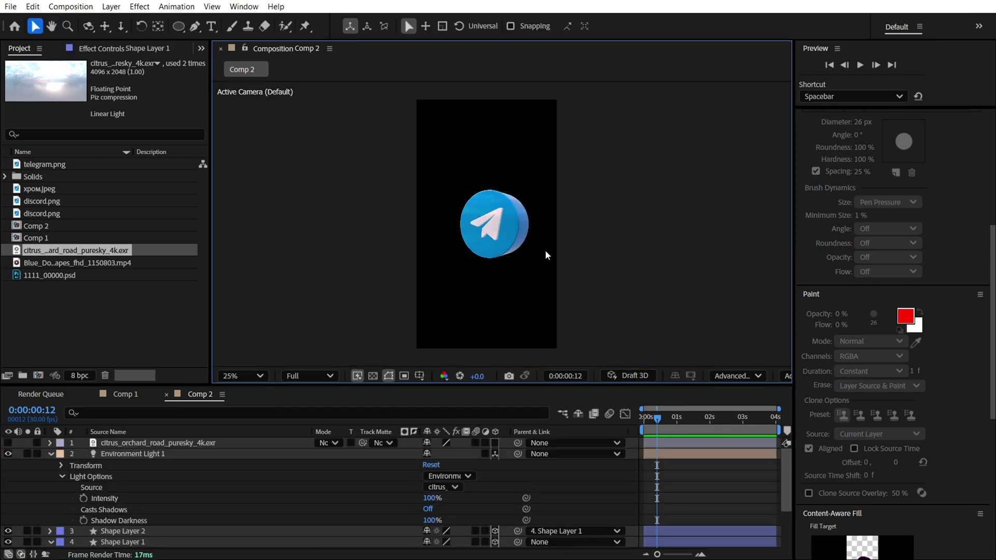
pyautogui.scroll(-3, 408, 486)
pyautogui.click(469, 511)
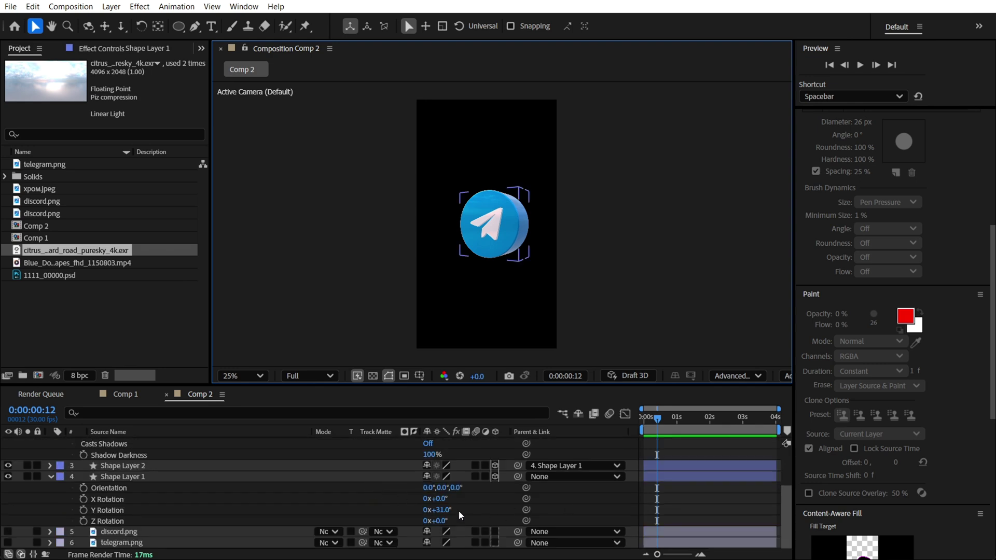
pyautogui.click(459, 510)
pyautogui.write('0')
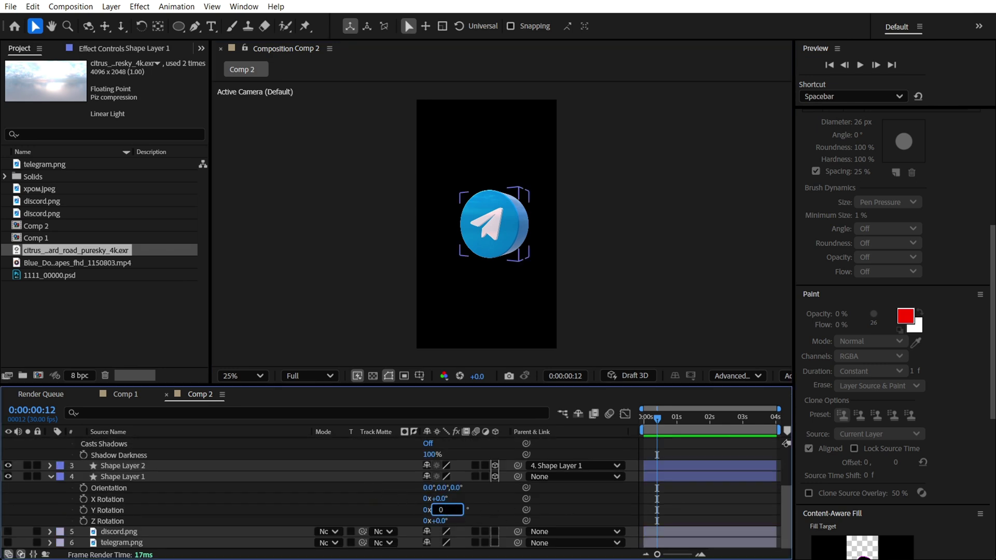
pyautogui.press('Return')
pyautogui.click(486, 500)
pyautogui.scroll(3, 74, 473)
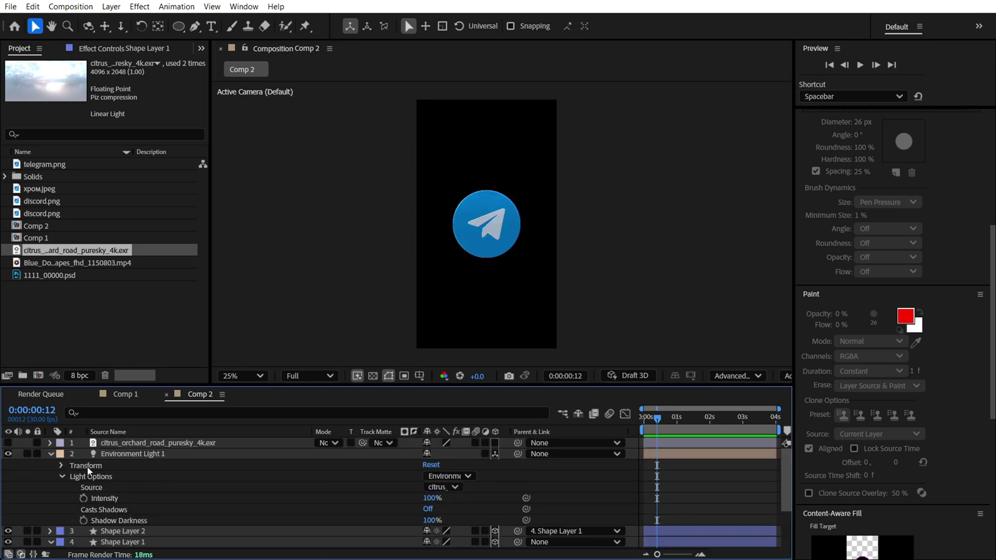
pyautogui.click(55, 214)
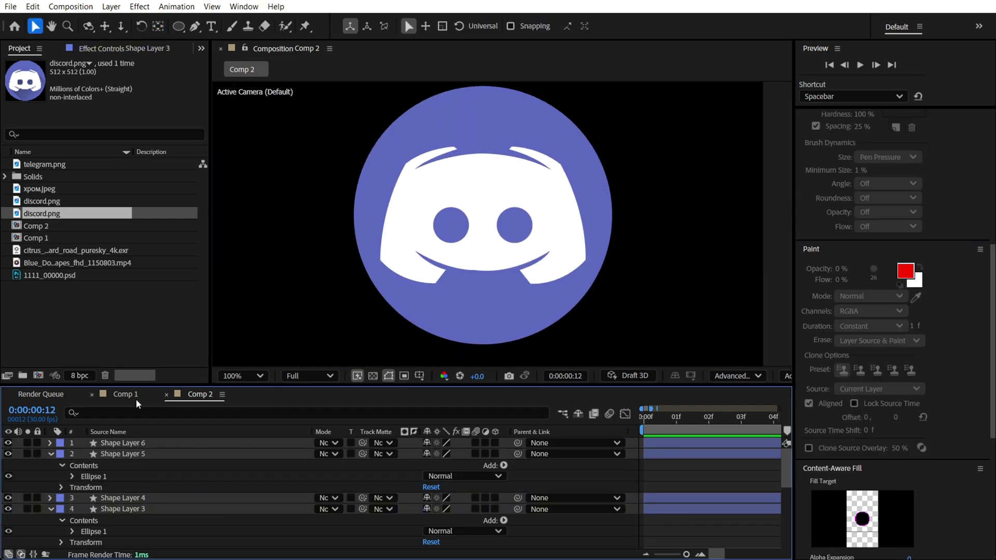
pyautogui.click(135, 395)
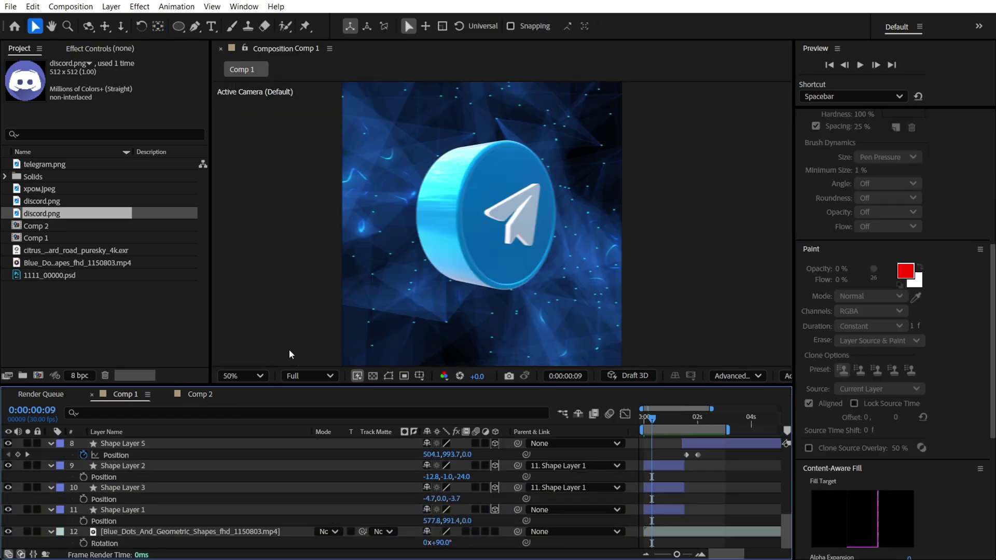
pyautogui.moveTo(652, 419); pyautogui.dragTo(643, 422)
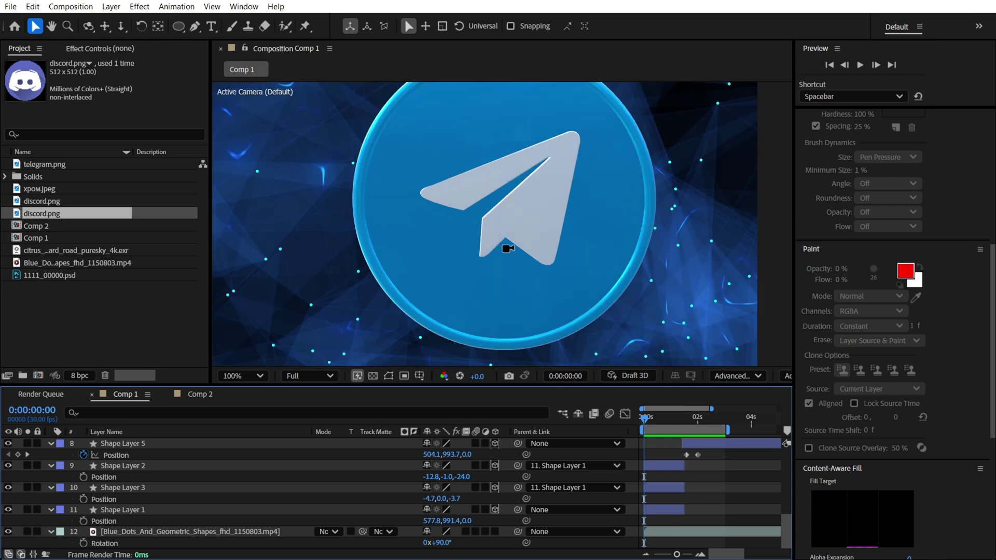
pyautogui.scroll(2, 481, 262)
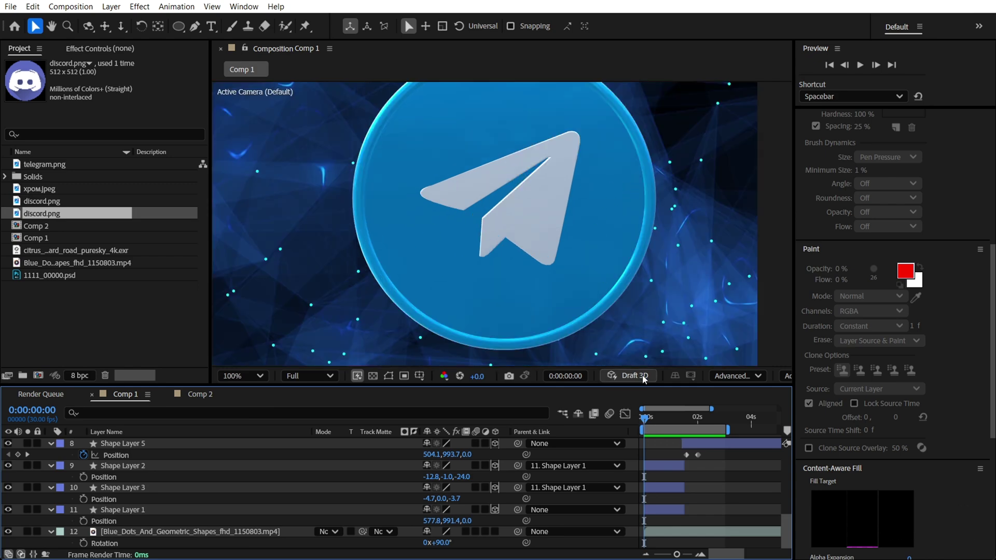
pyautogui.moveTo(644, 423); pyautogui.dragTo(649, 421)
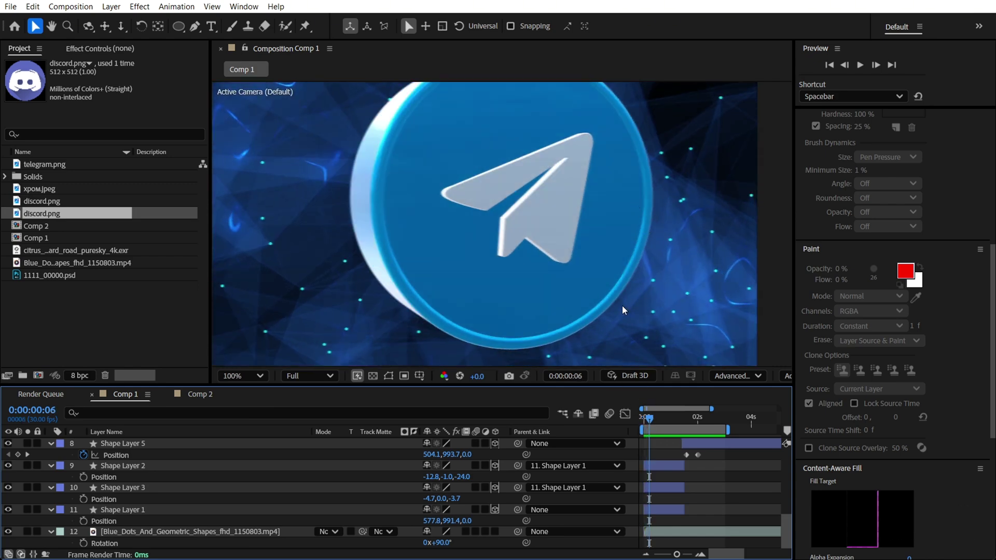
# In Comp 2, make the blue circle Shape Layer 1 visible and select it.
pyautogui.click(199, 394)
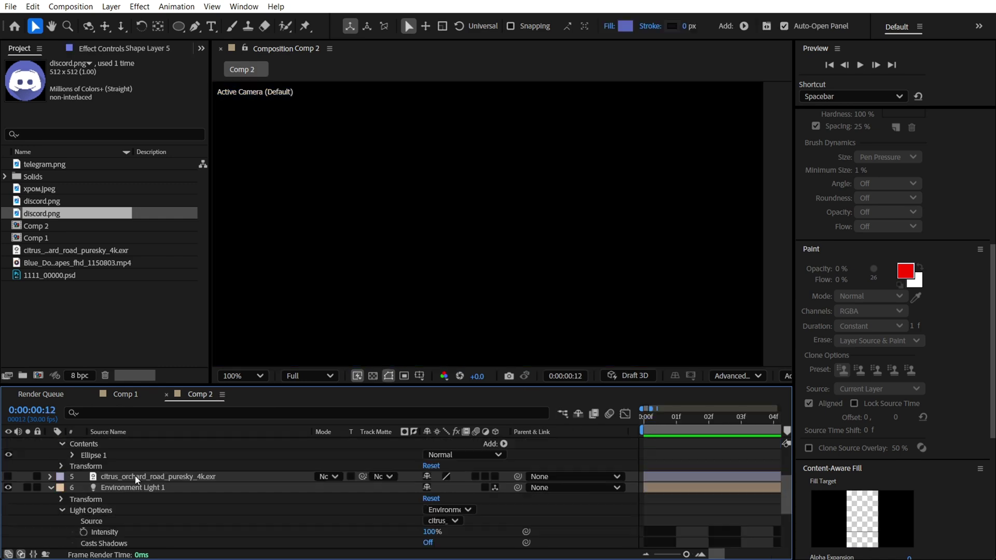
pyautogui.scroll(-2, 118, 485)
pyautogui.scroll(-2, 118, 484)
pyautogui.click(10, 509)
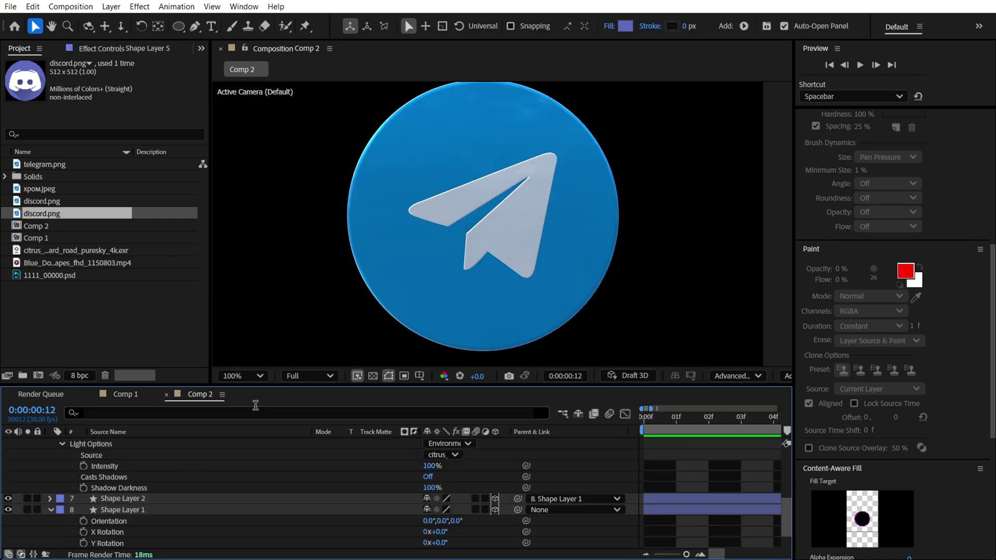
pyautogui.click(128, 510)
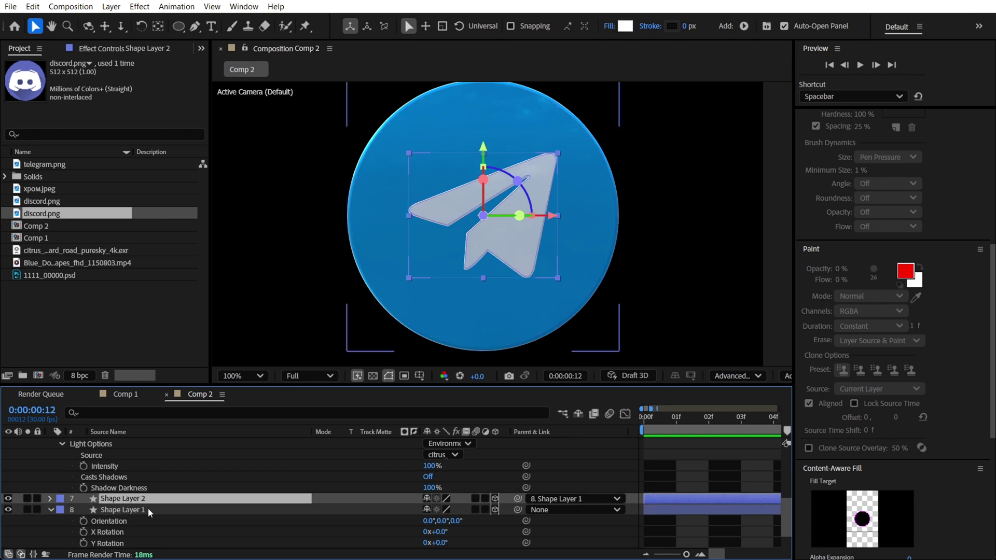
pyautogui.click(146, 508)
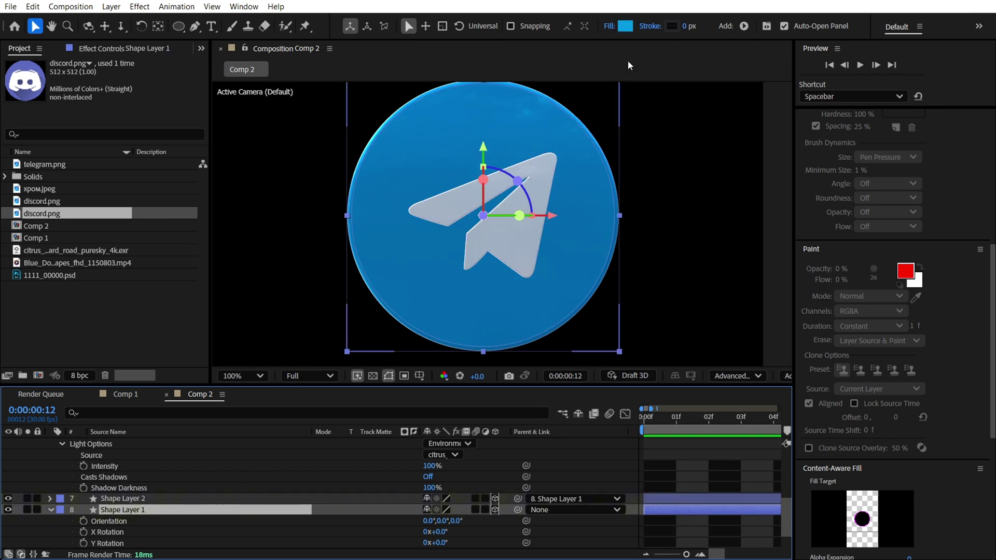
# Duplicate the blue circle with no fill and move the copy above Shape Layer 2.
pyautogui.hotkey('ctrl', 'd')
pyautogui.click(609, 25)
pyautogui.click(429, 244)
pyautogui.press('Return')
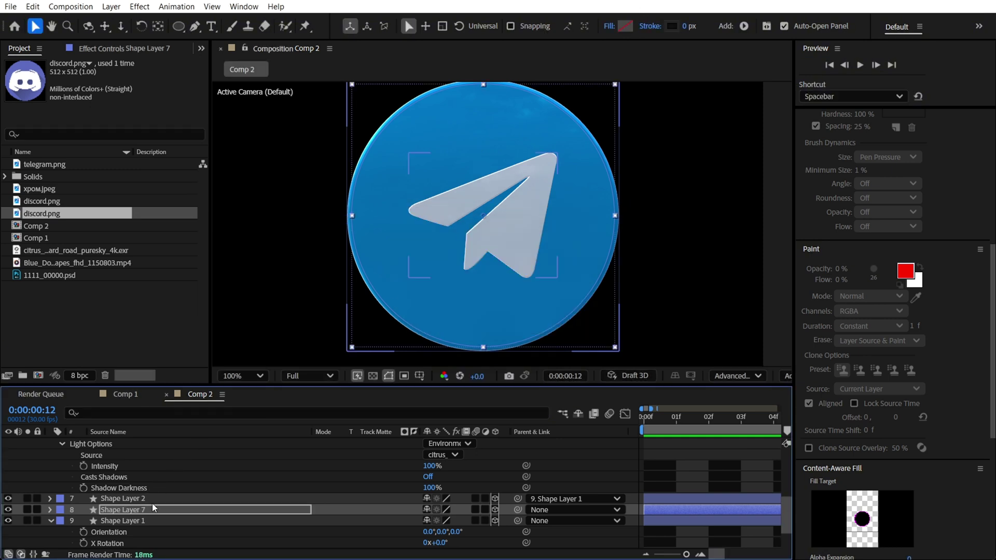
pyautogui.moveTo(152, 506); pyautogui.dragTo(145, 499)
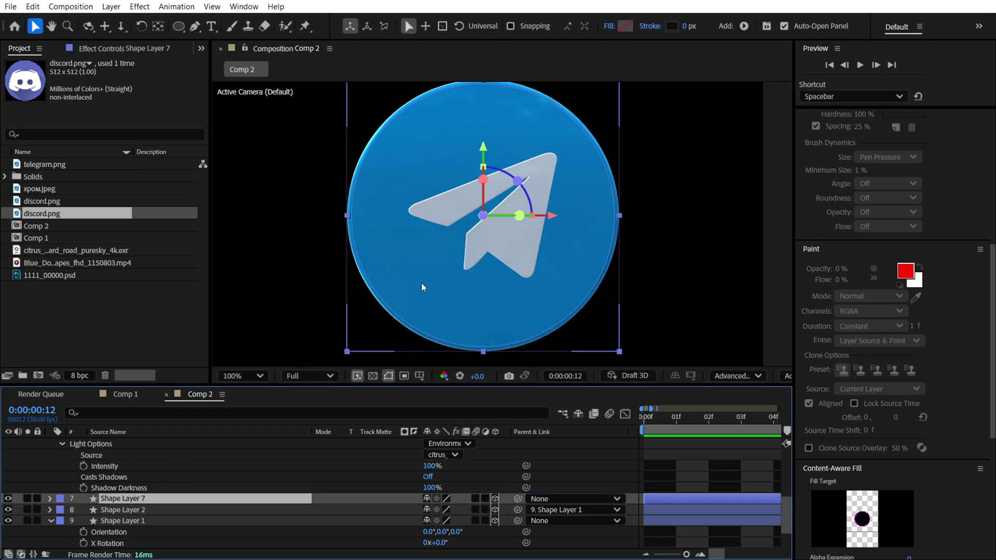
# Delete the duplicate Shape Layer 7, toggle the circle's visibility, and duplicate it again.
pyautogui.press('Delete')
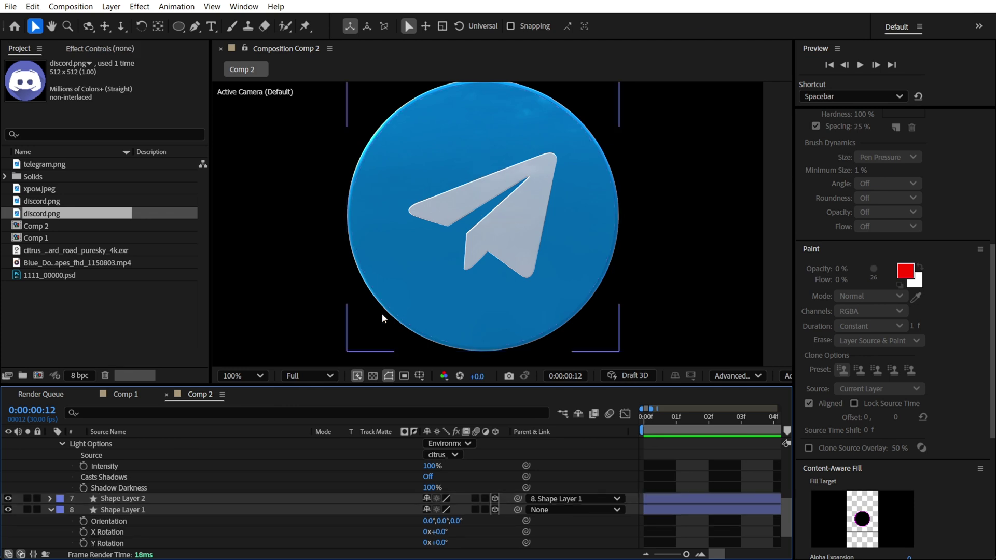
pyautogui.click(7, 511)
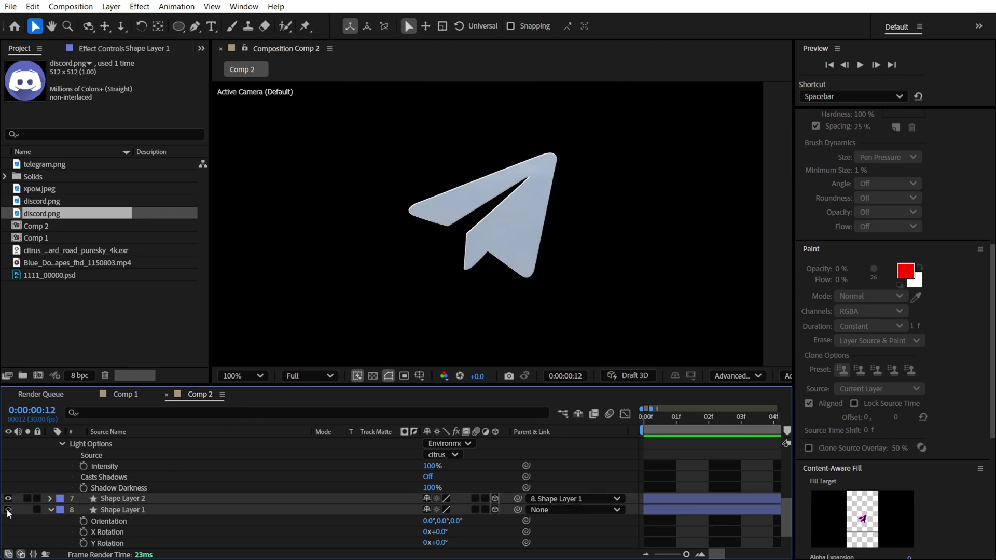
pyautogui.click(8, 510)
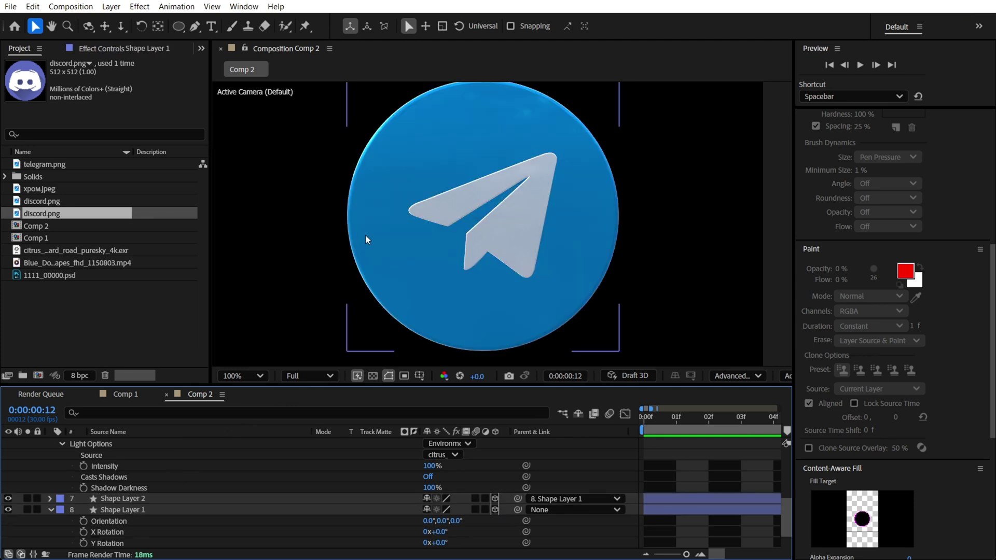
pyautogui.hotkey('ctrl', 'd')
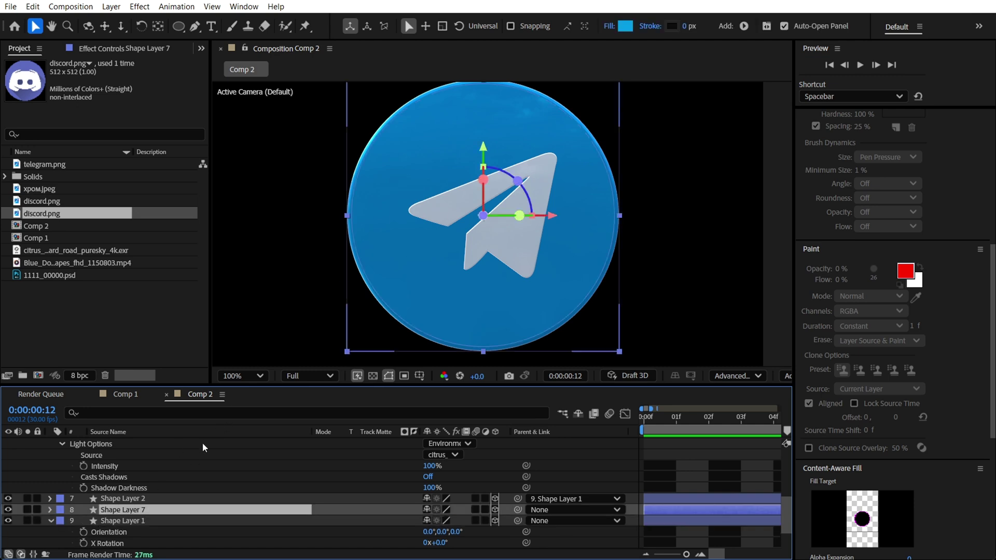
# Set the duplicate's fill to None and scale Shape Layer 7 to 104%.
pyautogui.click(608, 25)
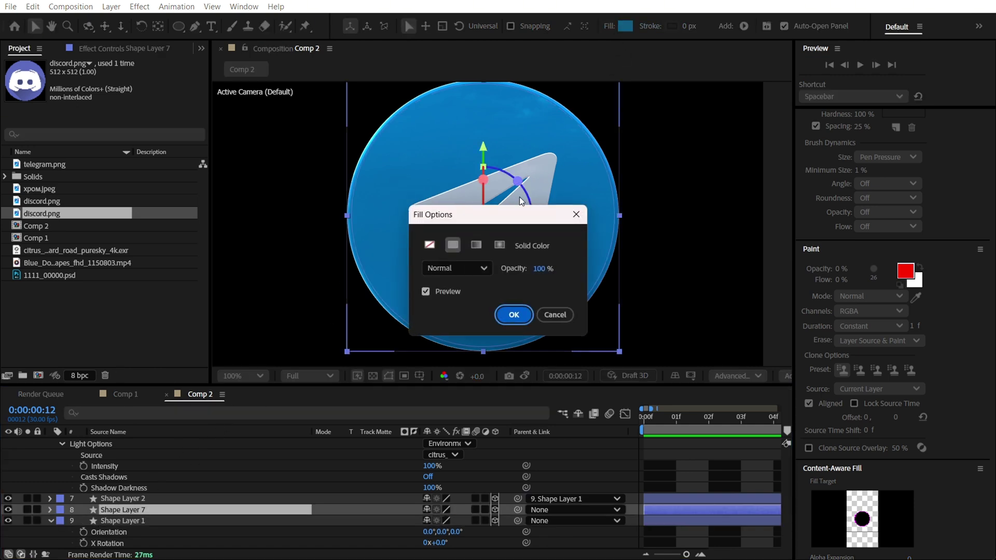
pyautogui.click(433, 246)
pyautogui.click(515, 315)
pyautogui.press('s')
pyautogui.scroll(-3, 203, 506)
pyautogui.moveTo(486, 487); pyautogui.dragTo(489, 487)
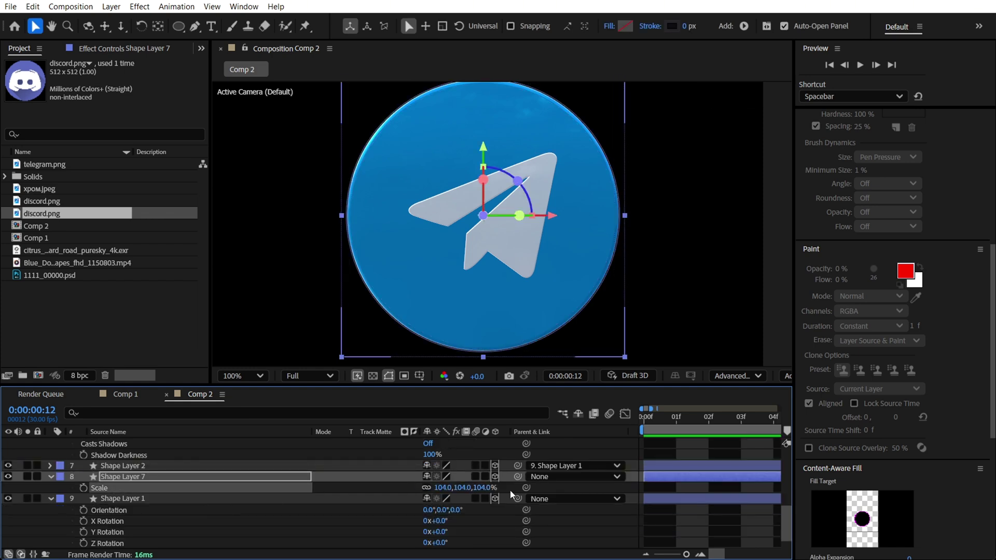
# Give the circle a bright saturated blue stroke and a visible stroke width.
pyautogui.click(671, 26)
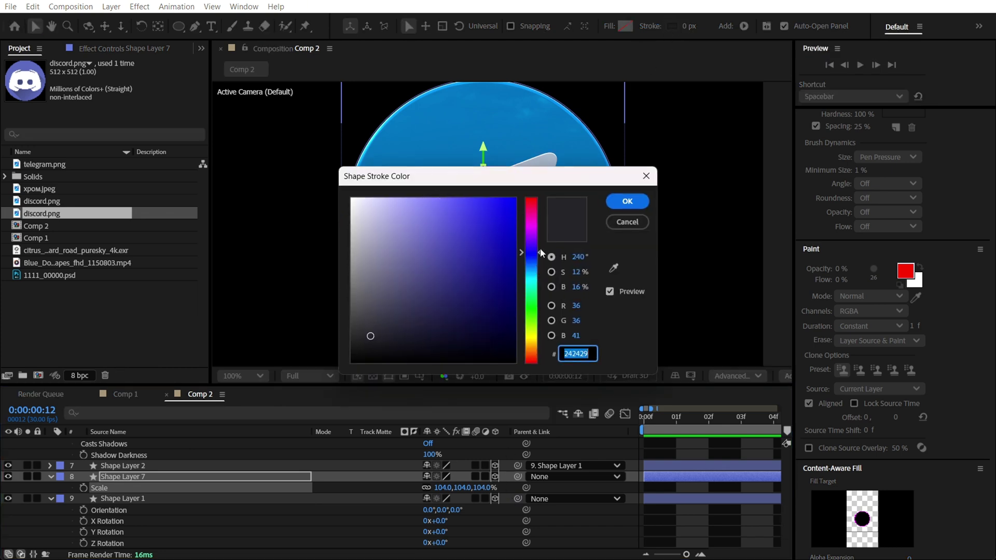
pyautogui.moveTo(405, 176); pyautogui.dragTo(592, 218)
pyautogui.moveTo(717, 295); pyautogui.dragTo(736, 307)
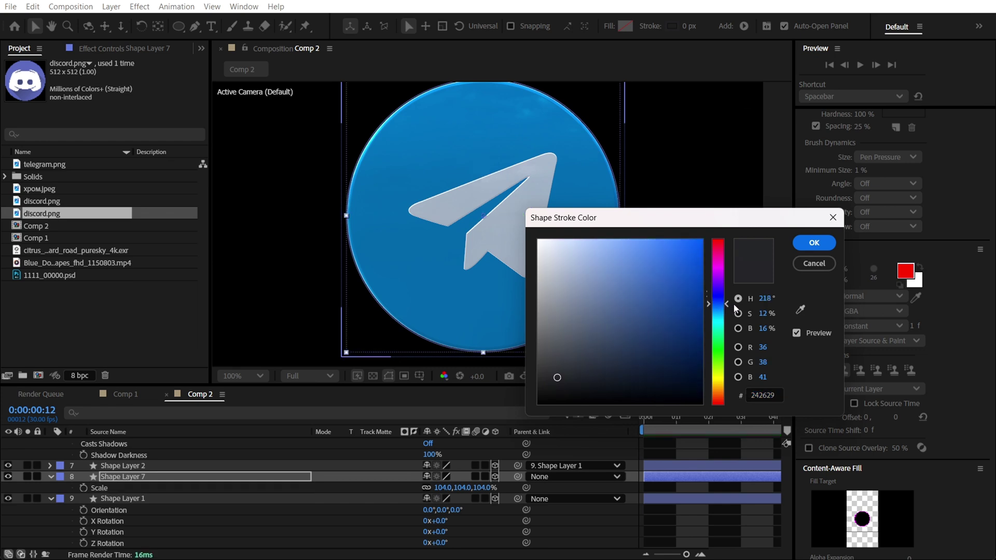
pyautogui.moveTo(679, 242); pyautogui.dragTo(693, 206)
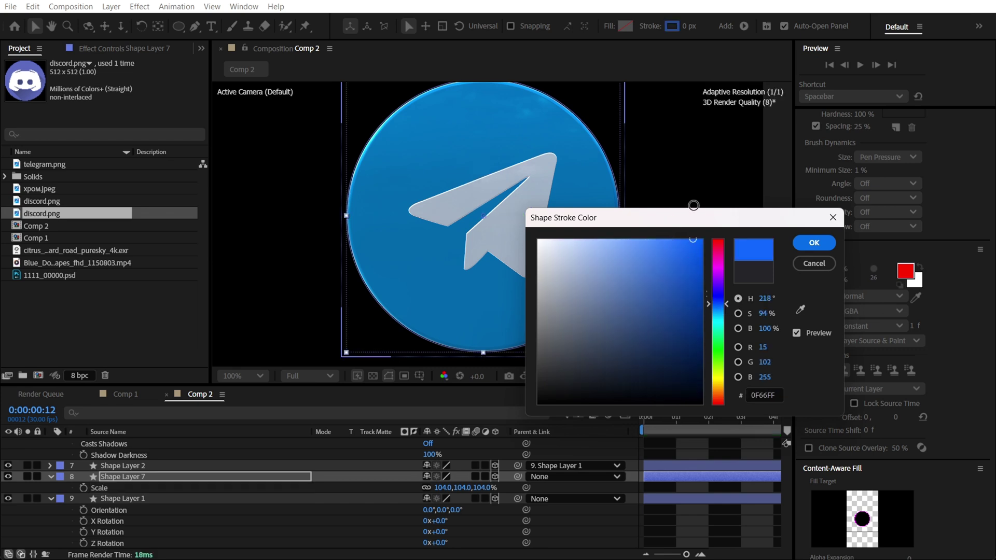
pyautogui.click(814, 243)
pyautogui.scroll(2, 661, 195)
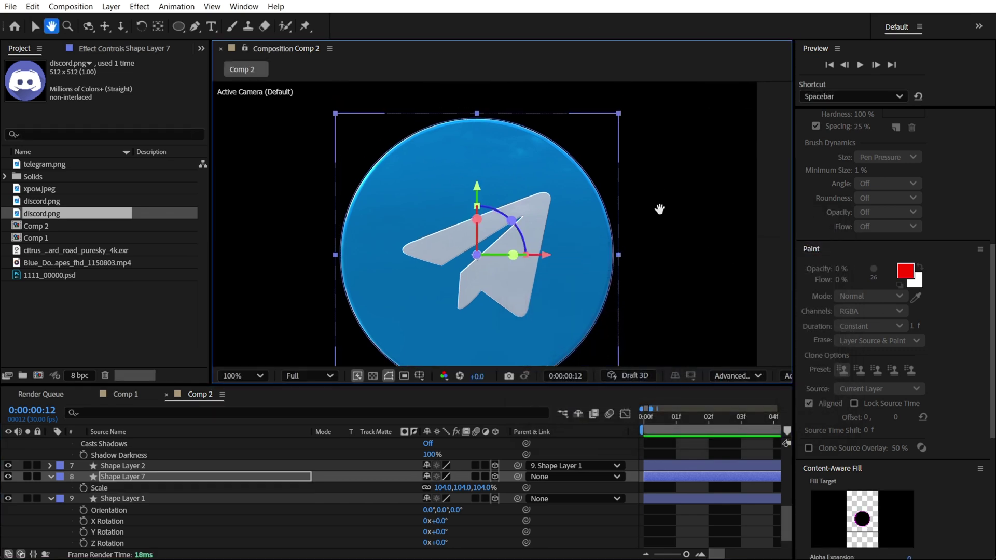
pyautogui.press('v')
pyautogui.moveTo(689, 25); pyautogui.dragTo(682, 25)
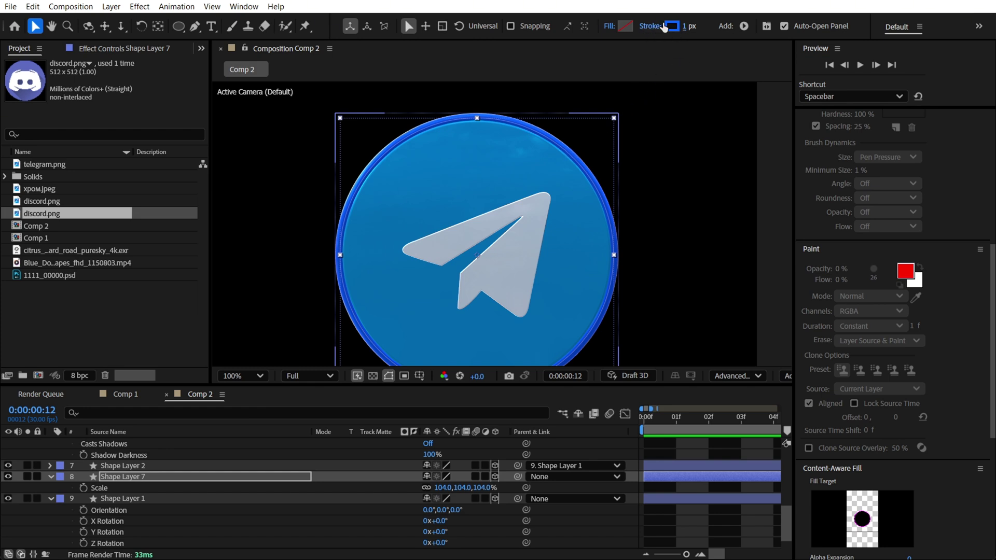
# Change the stroke to a lighter blue and parent Shape Layer 7 to Shape Layer 1.
pyautogui.click(667, 26)
pyautogui.moveTo(513, 176)
pyautogui.mouseDown()
pyautogui.moveTo(705, 210)
pyautogui.moveTo(660, 218)
pyautogui.mouseUp()
pyautogui.click(669, 232)
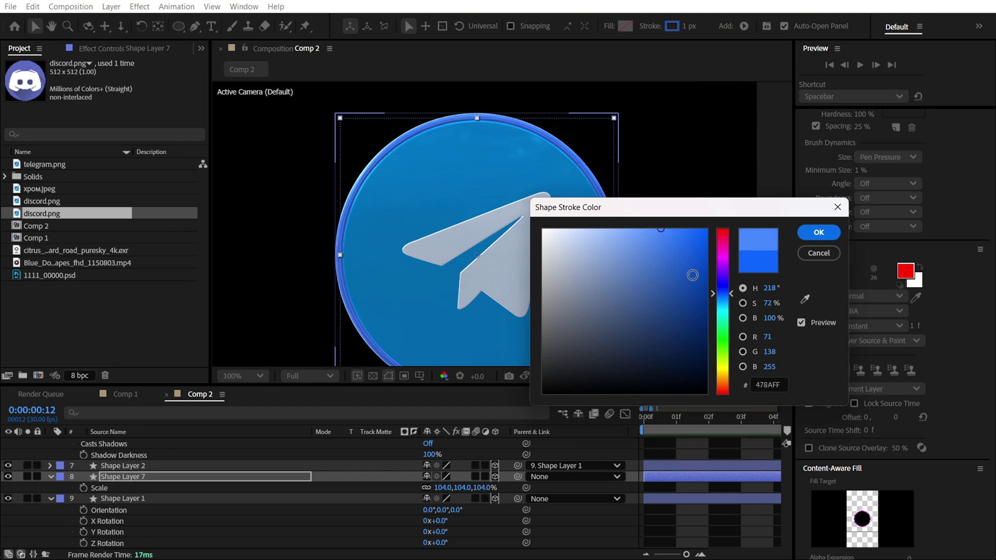
pyautogui.moveTo(728, 308); pyautogui.dragTo(727, 297)
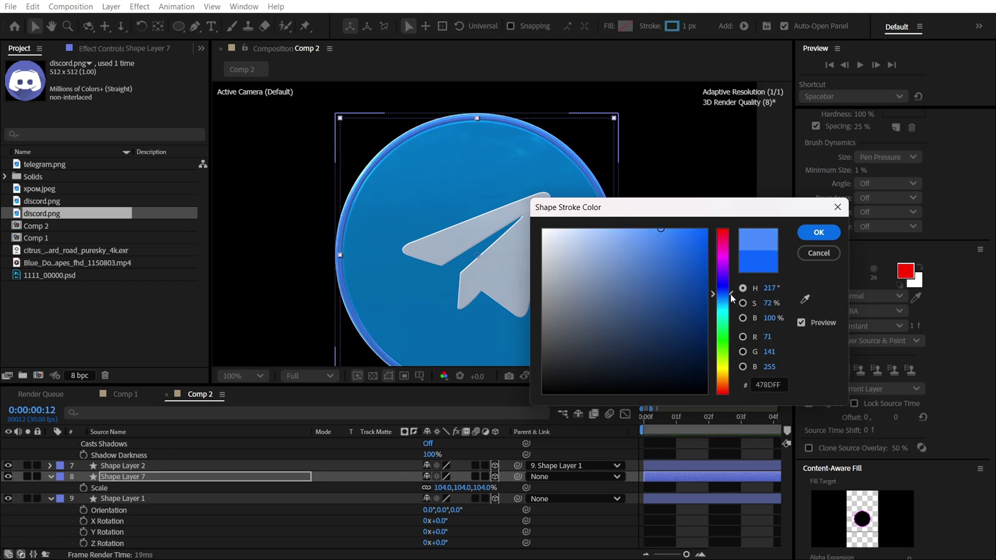
pyautogui.click(818, 233)
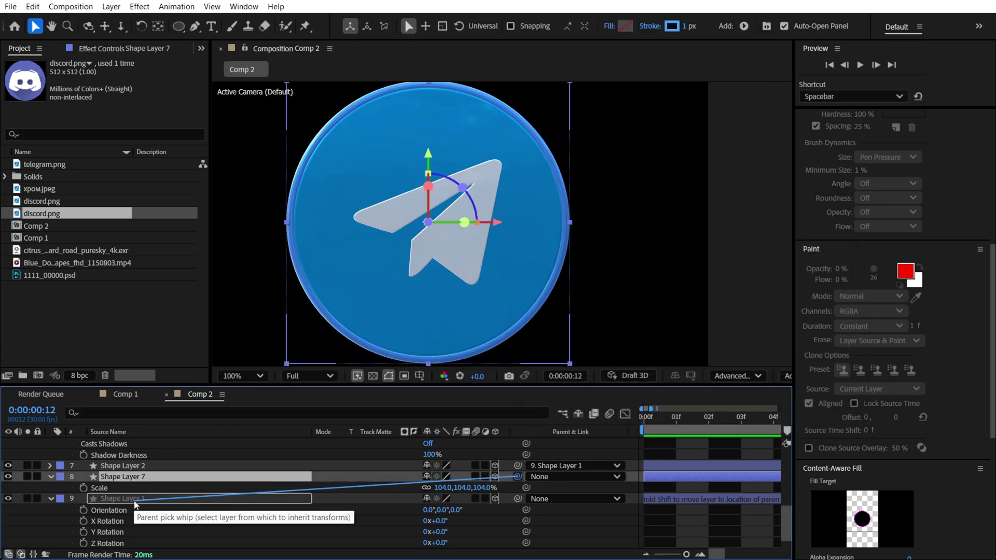
pyautogui.moveTo(518, 476); pyautogui.dragTo(327, 499)
pyautogui.click(327, 511)
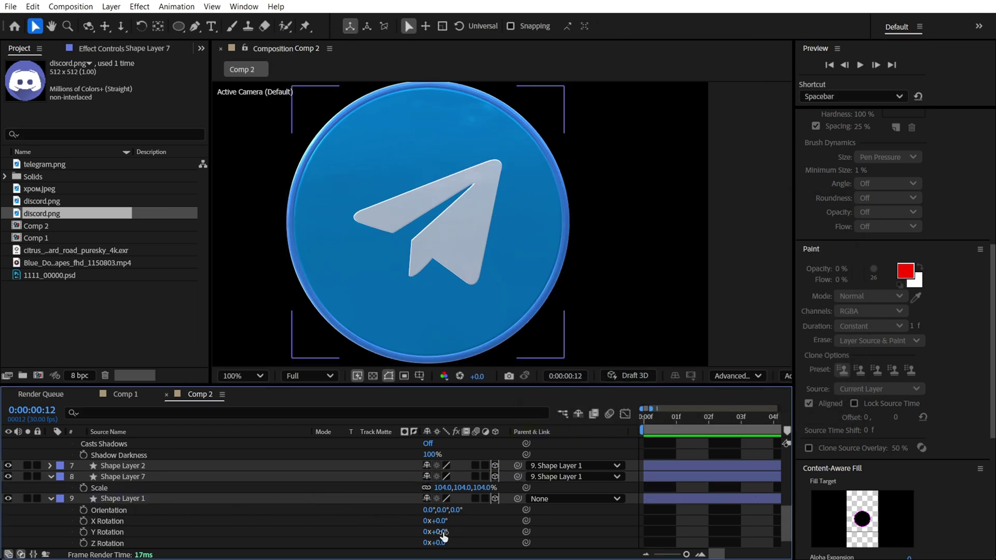
# Turn Shape Layer 1 to -64° Y Rotation and set Shape Layer 7's Z position to -12.
pyautogui.moveTo(440, 531)
pyautogui.mouseDown()
pyautogui.moveTo(526, 543)
pyautogui.moveTo(406, 537)
pyautogui.mouseUp()
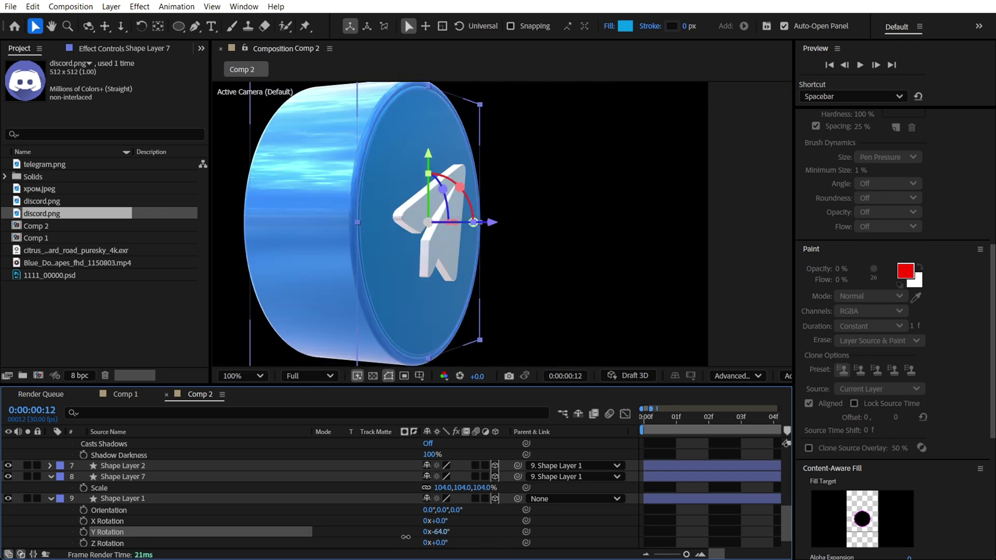
pyautogui.press('Return')
pyautogui.click(145, 476)
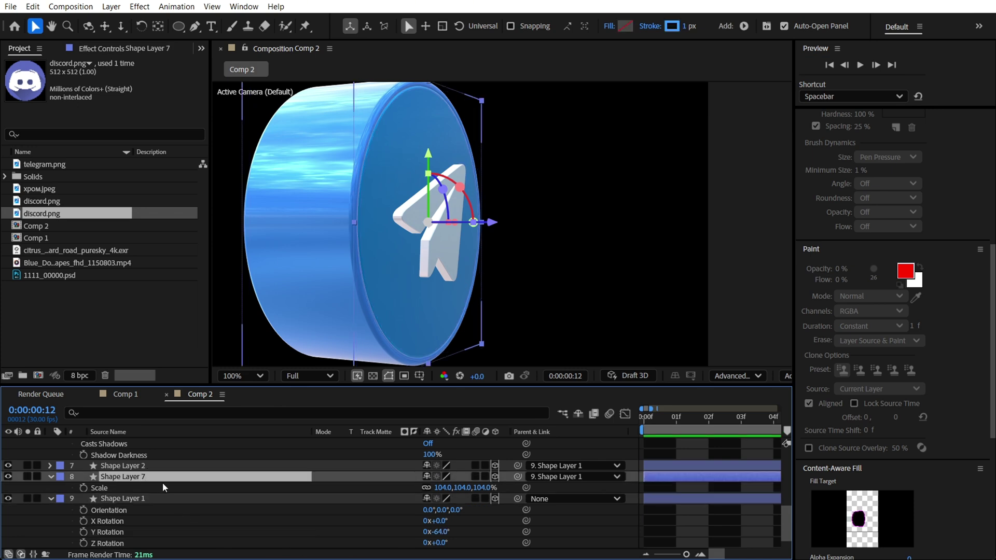
pyautogui.press('p')
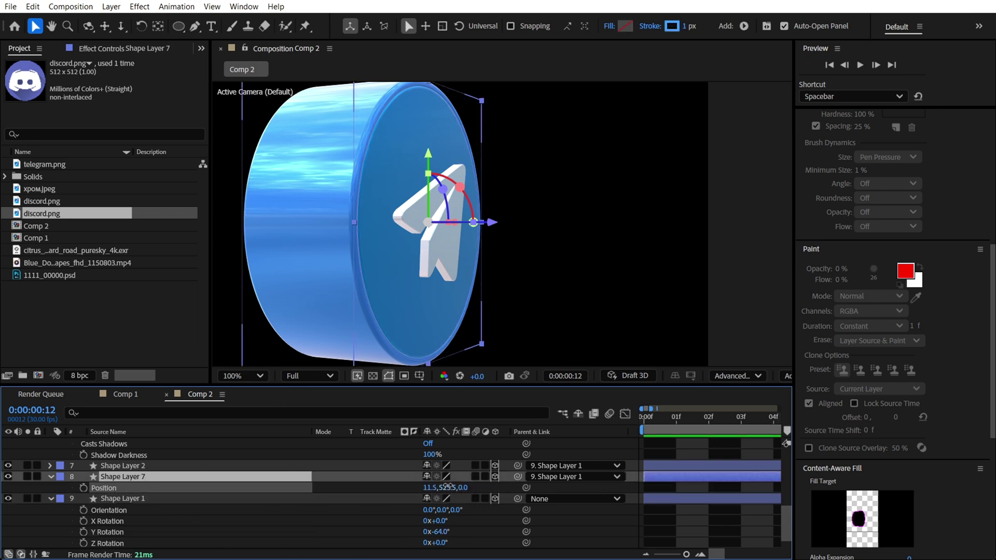
pyautogui.moveTo(444, 488); pyautogui.dragTo(454, 486)
pyautogui.press('Return')
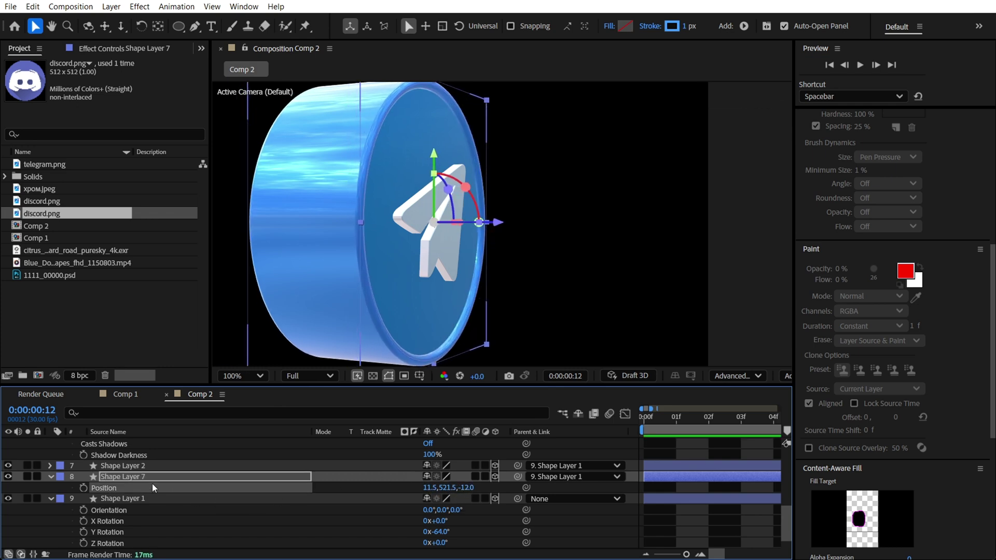
pyautogui.click(51, 477)
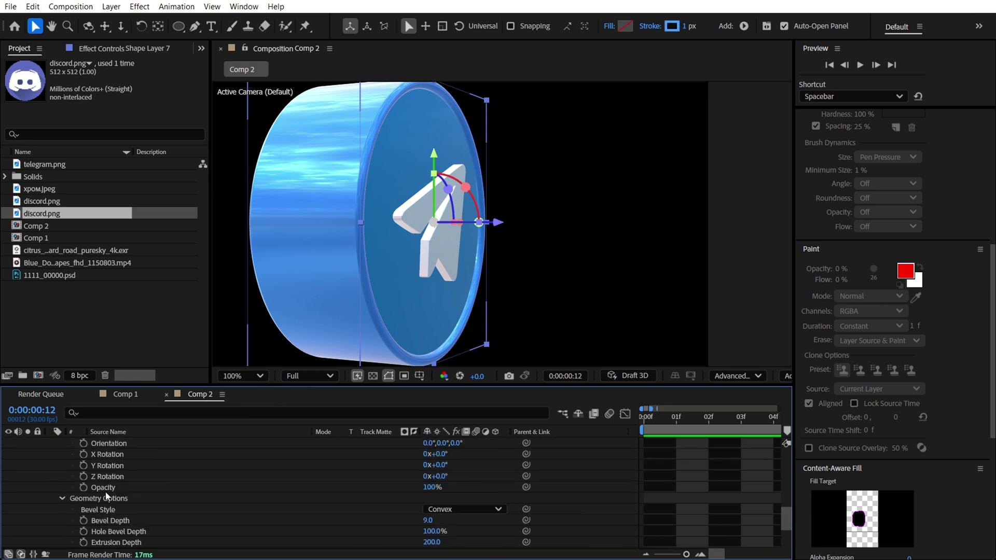
pyautogui.scroll(-3, 408, 517)
# Set Shape Layer 7's Extrusion Depth to 212 and rotate Shape Layer 1 toward -170° Y.
pyautogui.moveTo(433, 510); pyautogui.dragTo(466, 519)
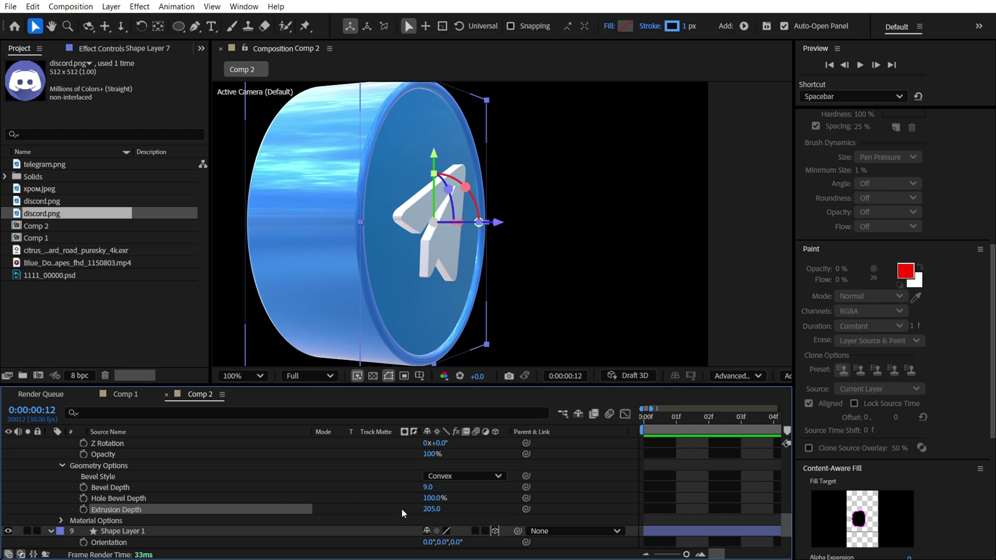
pyautogui.scroll(-3, 431, 514)
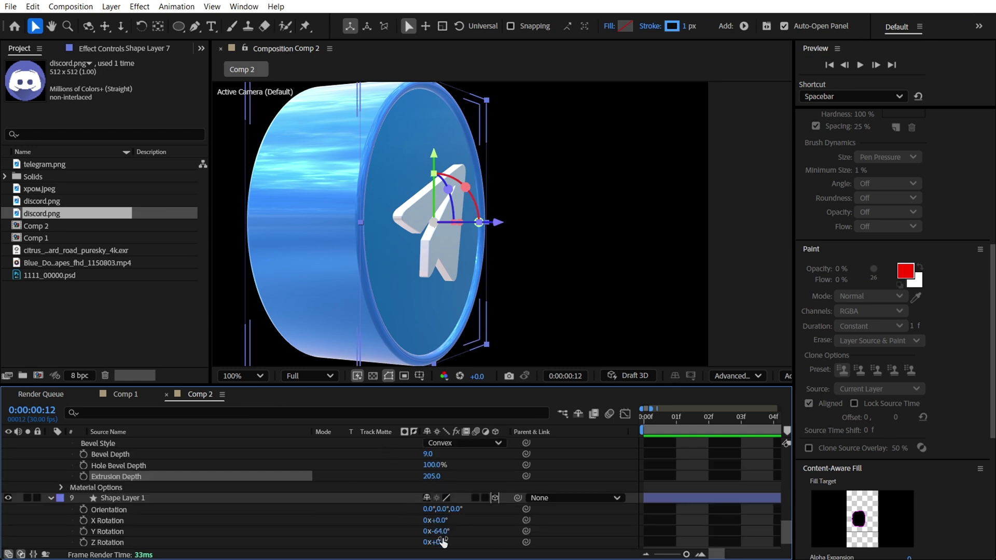
pyautogui.moveTo(438, 533); pyautogui.dragTo(400, 530)
pyautogui.click(432, 498)
pyautogui.moveTo(431, 477)
pyautogui.mouseDown()
pyautogui.moveTo(443, 476)
pyautogui.moveTo(429, 477)
pyautogui.mouseUp()
pyautogui.click(470, 490)
pyautogui.scroll(2, 323, 497)
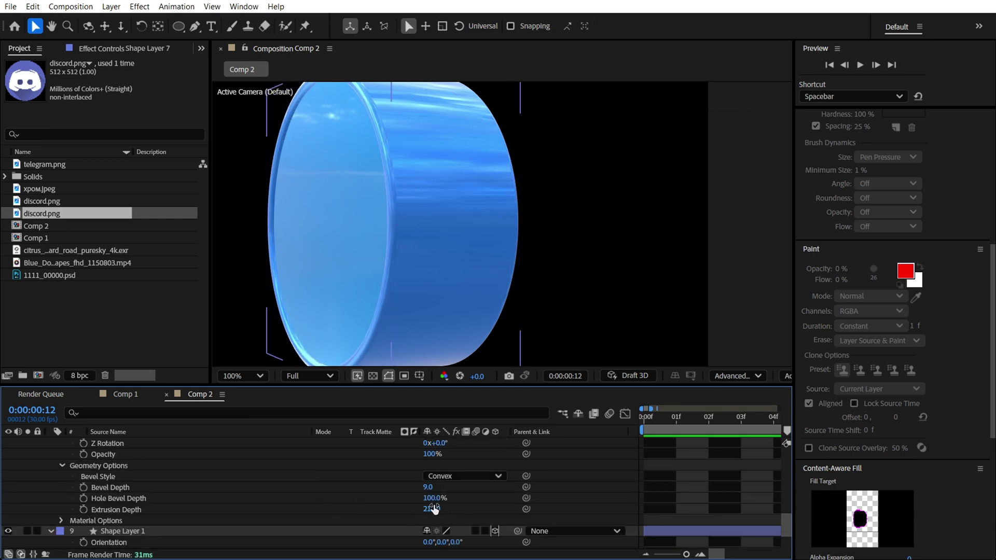
pyautogui.scroll(-2, 440, 506)
pyautogui.moveTo(441, 510)
pyautogui.mouseDown()
pyautogui.moveTo(505, 515)
pyautogui.moveTo(468, 511)
pyautogui.mouseUp()
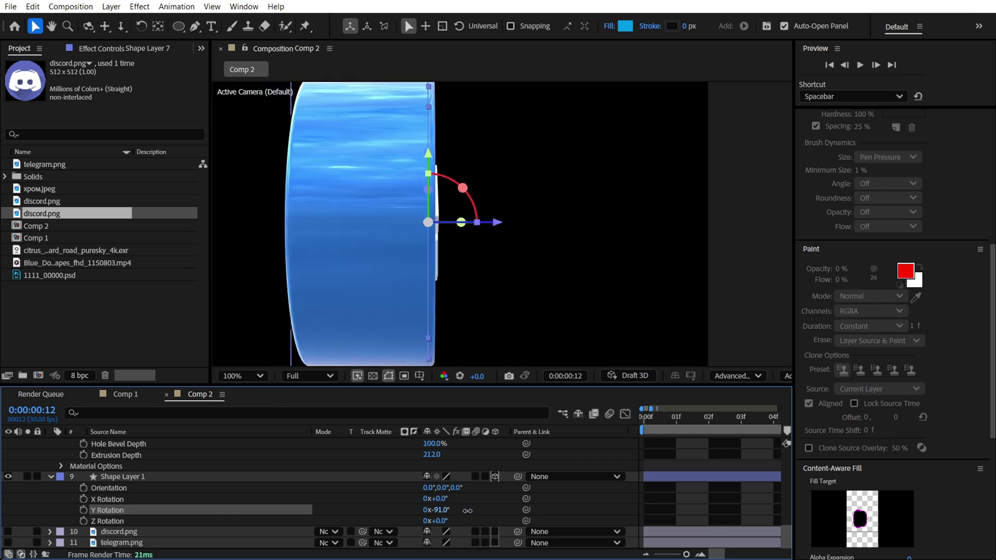
# Set Y Rotation to -91°, move the anchor into the cylinder's middle, then rotate to +4°.
pyautogui.moveTo(468, 510); pyautogui.dragTo(467, 508)
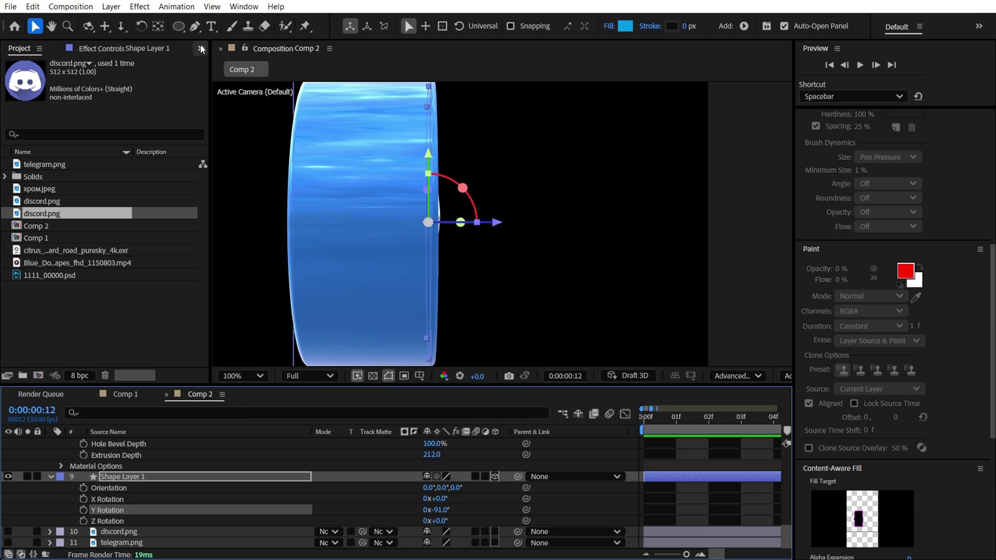
pyautogui.click(156, 27)
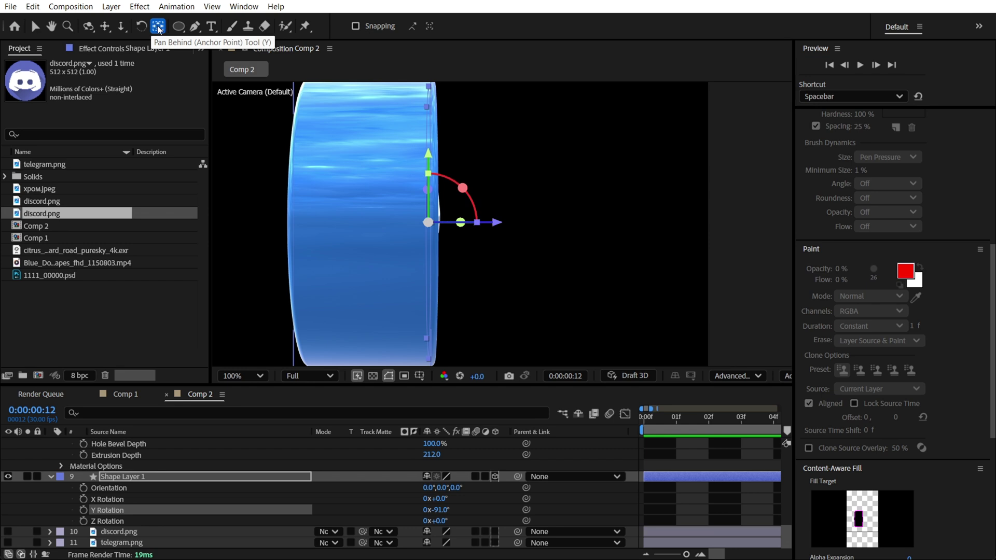
pyautogui.moveTo(433, 222); pyautogui.dragTo(362, 221)
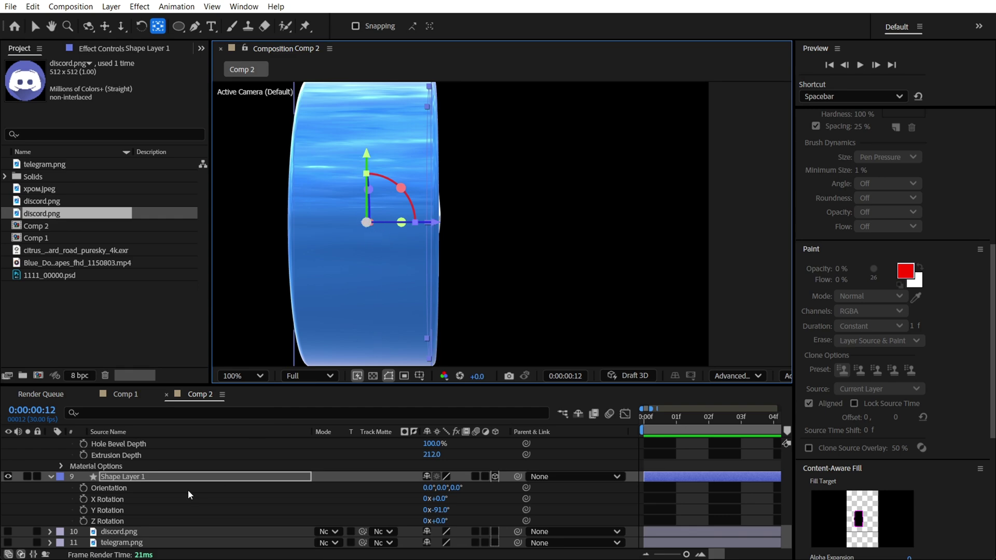
pyautogui.moveTo(436, 509)
pyautogui.mouseDown()
pyautogui.moveTo(538, 530)
pyautogui.moveTo(509, 530)
pyautogui.mouseUp()
# Select Telegram Shape Layers 2, 7 and 1 and delete them.
pyautogui.press('v')
pyautogui.press(',')
pyautogui.click(129, 472)
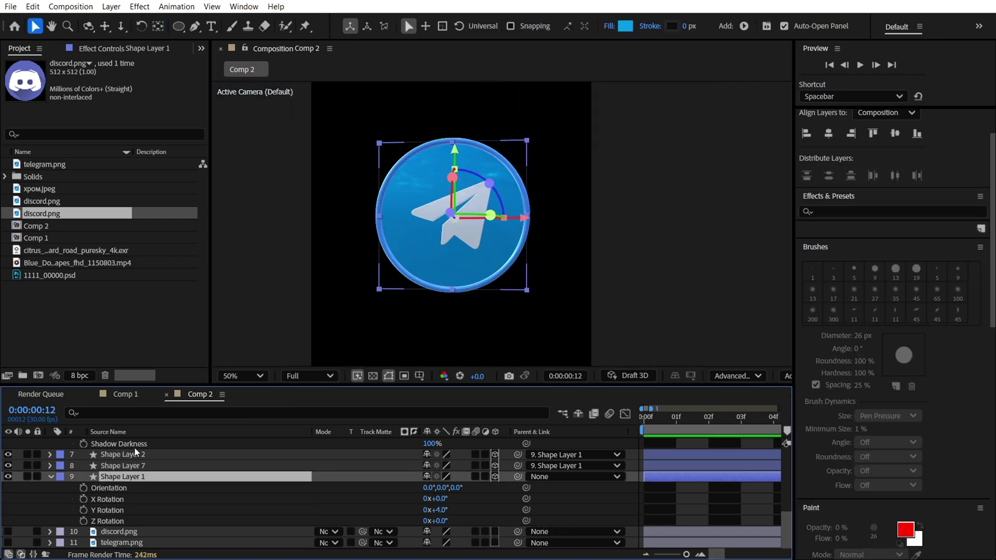
pyautogui.keyDown('shift'); pyautogui.click(135, 450); pyautogui.keyUp('shift')
pyautogui.press('Delete')
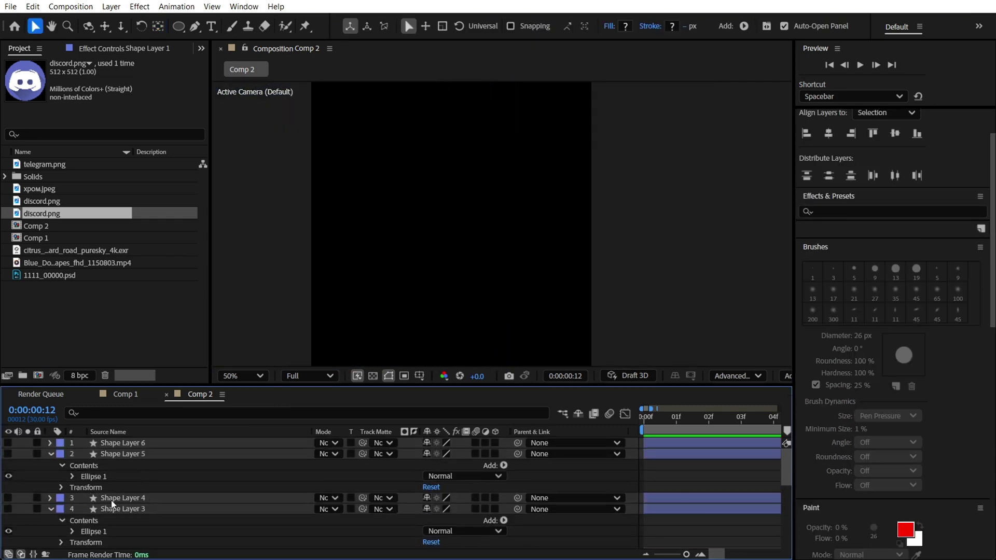
# Undo the recent changes three times to restore the earlier layer state.
pyautogui.click(119, 506)
pyautogui.hotkey('ctrl', 'z')
pyautogui.press('.')
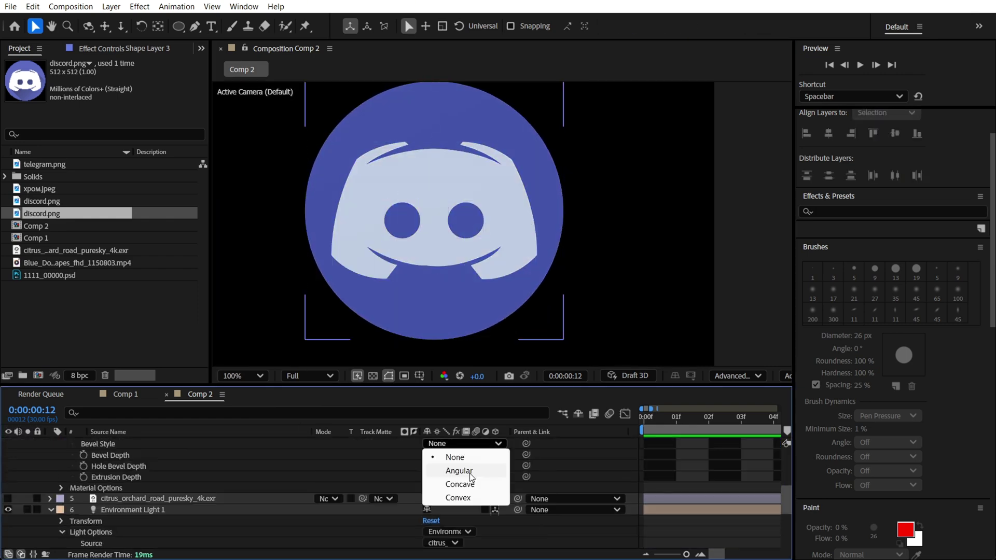
pyautogui.hotkey('ctrl', 'z')
pyautogui.hotkey('ctrl', 'z')
pyautogui.hotkey('ctrl', 'z')
pyautogui.hotkey('ctrl', 'z')
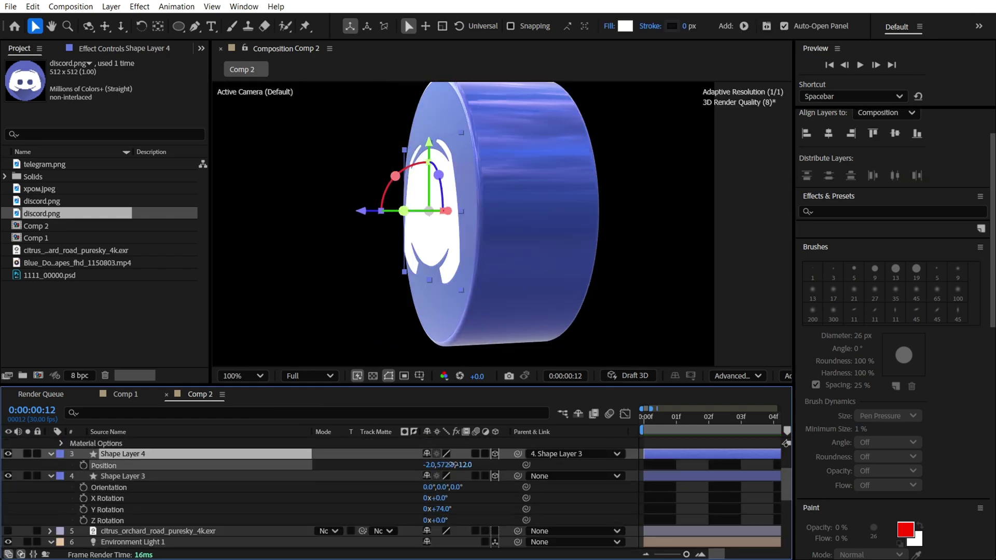
pyautogui.hotkey('ctrl', 'z')
pyautogui.hotkey('ctrl', 'z')
pyautogui.hotkey('ctrl', 'z')
pyautogui.hotkey('ctrl', 'z')
pyautogui.hotkey('ctrl', 'z')
pyautogui.hotkey('ctrl', 'z')
pyautogui.hotkey('ctrl', 'z')
pyautogui.hotkey('ctrl', 'z')
pyautogui.hotkey('ctrl', 'z')
pyautogui.hotkey('ctrl', 'z')
pyautogui.hotkey('ctrl', 'z')
pyautogui.hotkey('ctrl', 'z')
pyautogui.hotkey('ctrl', 'z')
pyautogui.hotkey('ctrl', 'z')
pyautogui.hotkey('ctrl', 'z')
pyautogui.hotkey('ctrl', 'z')
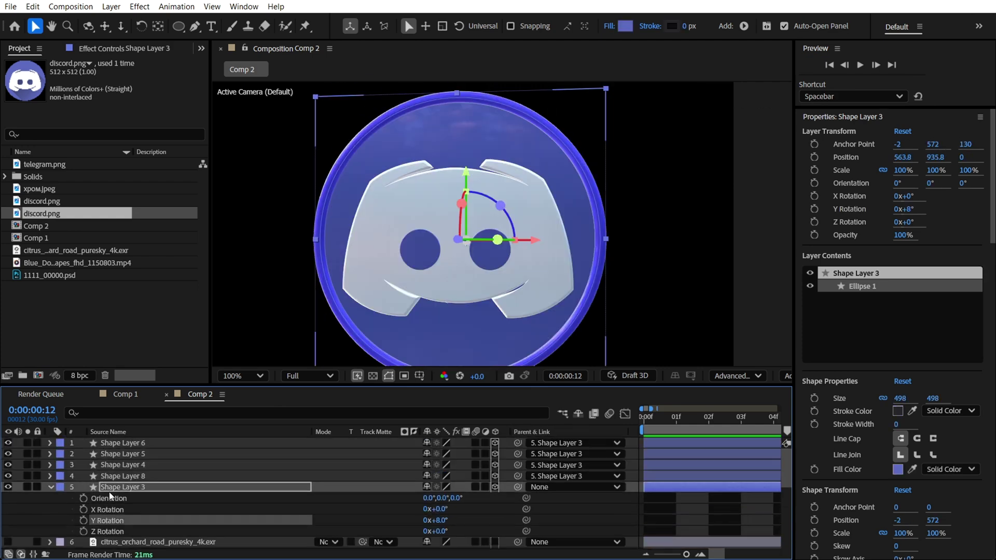
# Collapse Shape Layer 3, preview the spinning animation in Comp 1, and return to Comp 2.
pyautogui.click(51, 487)
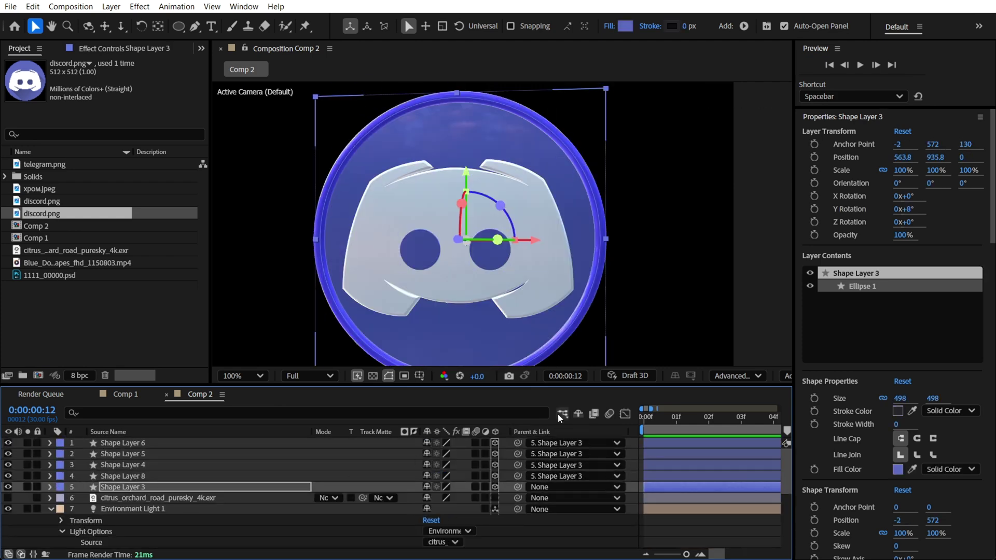
pyautogui.scroll(-2, 520, 311)
pyautogui.click(125, 394)
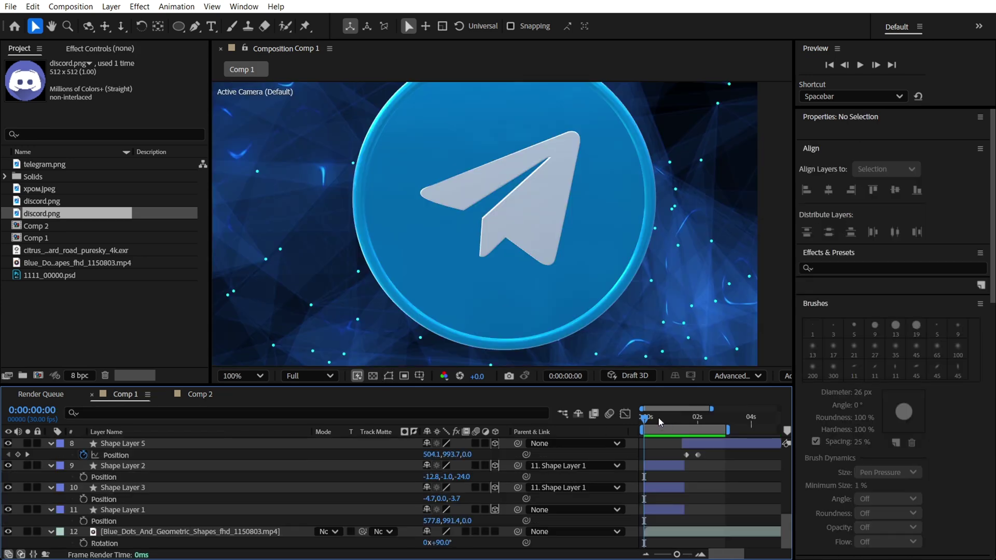
pyautogui.press('space')
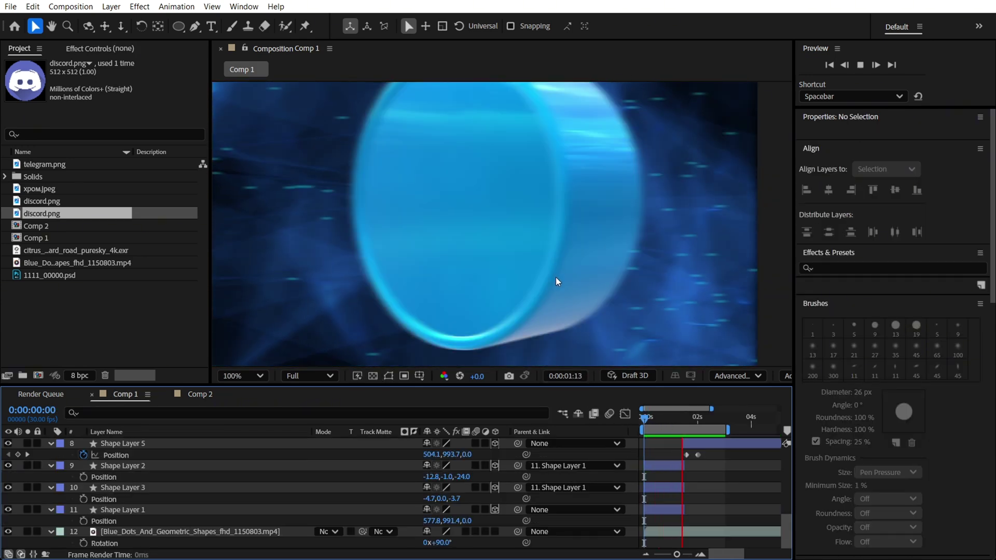
pyautogui.click(201, 394)
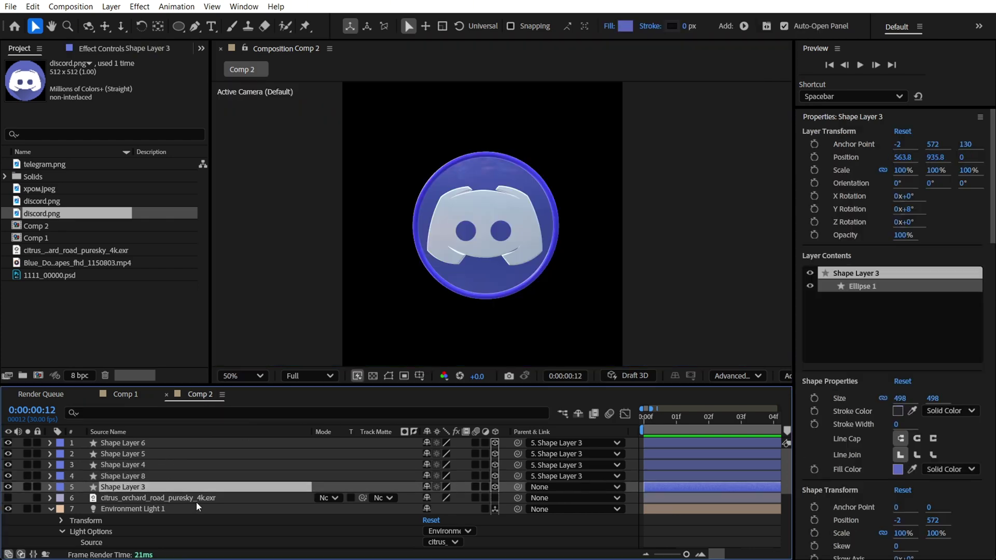
pyautogui.scroll(-5, 155, 501)
# Turn on visibility for Shape Layers 2, 1 and 7.
pyautogui.click(9, 476)
pyautogui.click(9, 455)
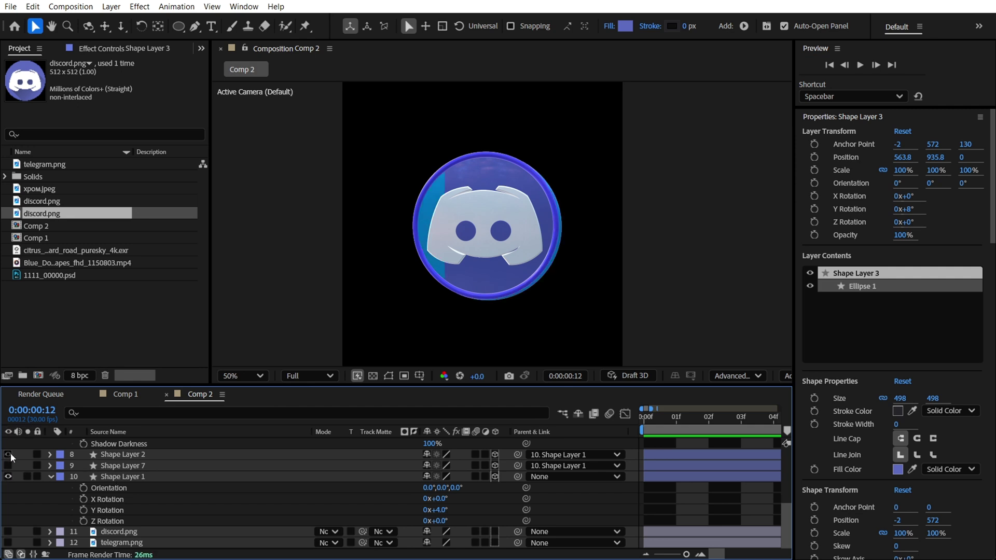
pyautogui.click(7, 465)
pyautogui.scroll(3, 74, 471)
pyautogui.scroll(-3, 163, 471)
pyautogui.scroll(2, 137, 483)
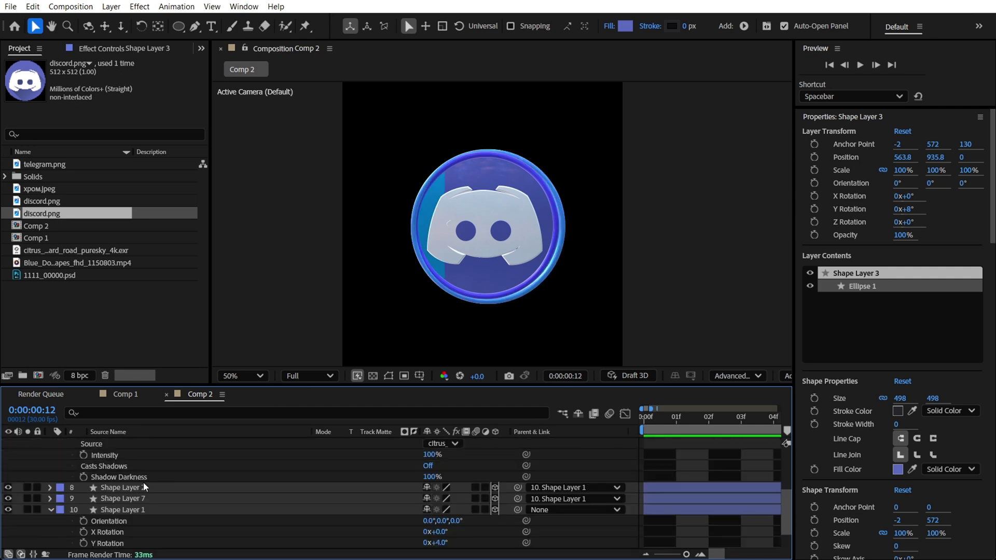
pyautogui.scroll(3, 155, 482)
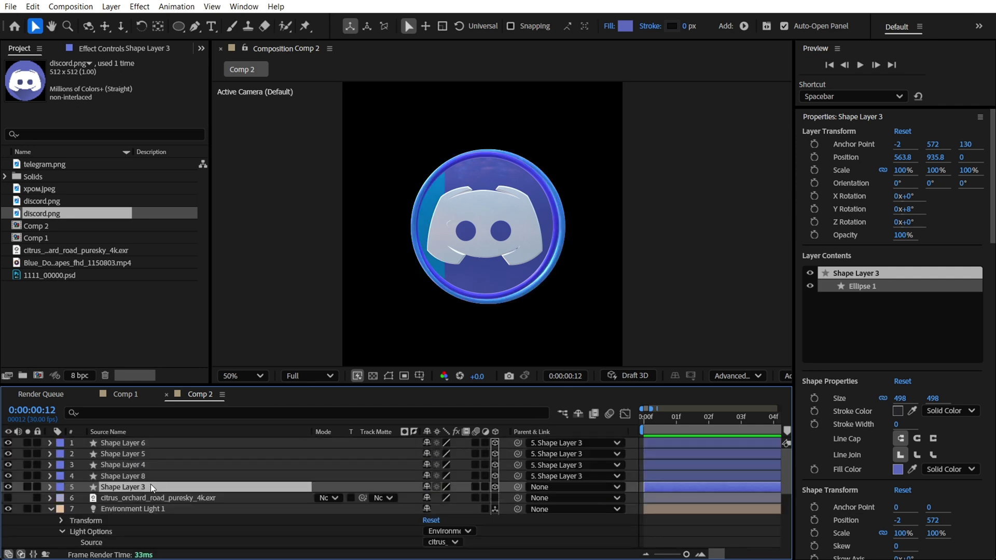
# Set Shape Layer 3's Y Rotation to 0°.
pyautogui.press('r')
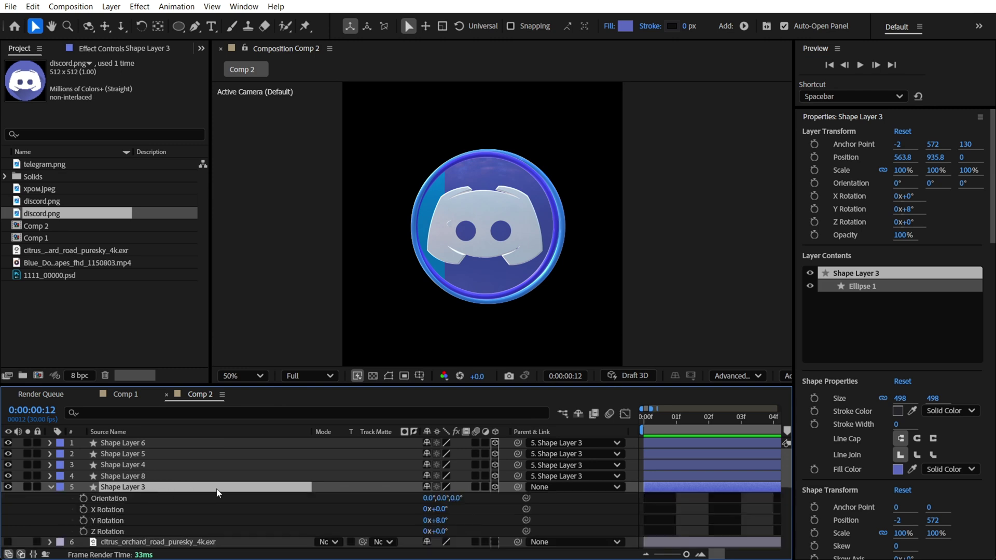
pyautogui.click(441, 520)
pyautogui.write('0')
pyautogui.press('Return')
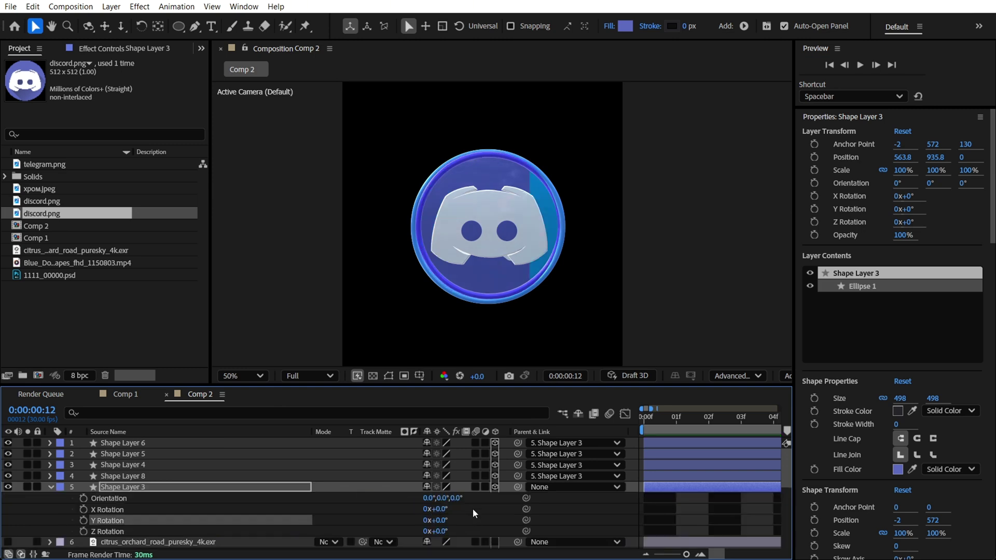
pyautogui.click(472, 514)
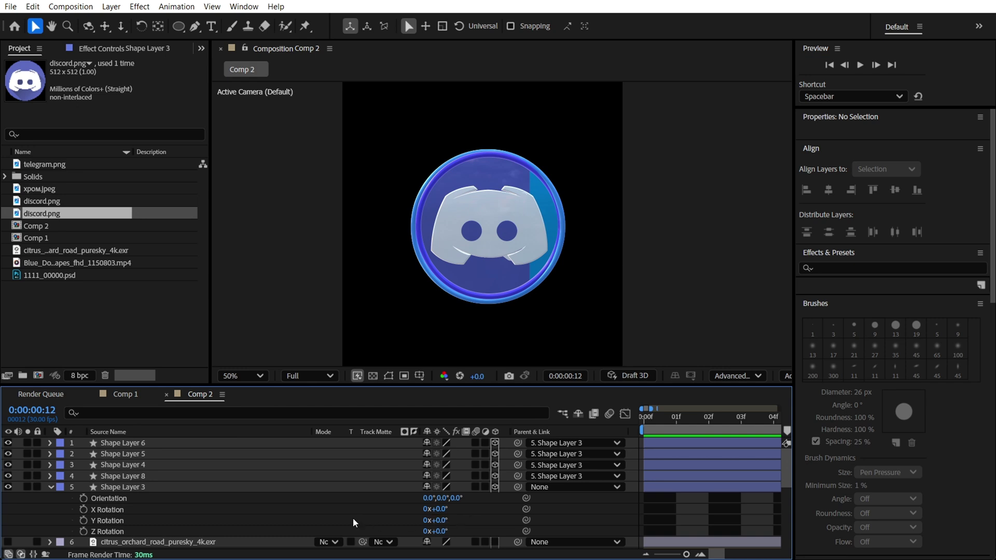
pyautogui.scroll(-5, 352, 518)
pyautogui.scroll(-2, 145, 517)
# Hide Discord shape layers 1–5, then select Shape Layer 1.
pyautogui.click(143, 477)
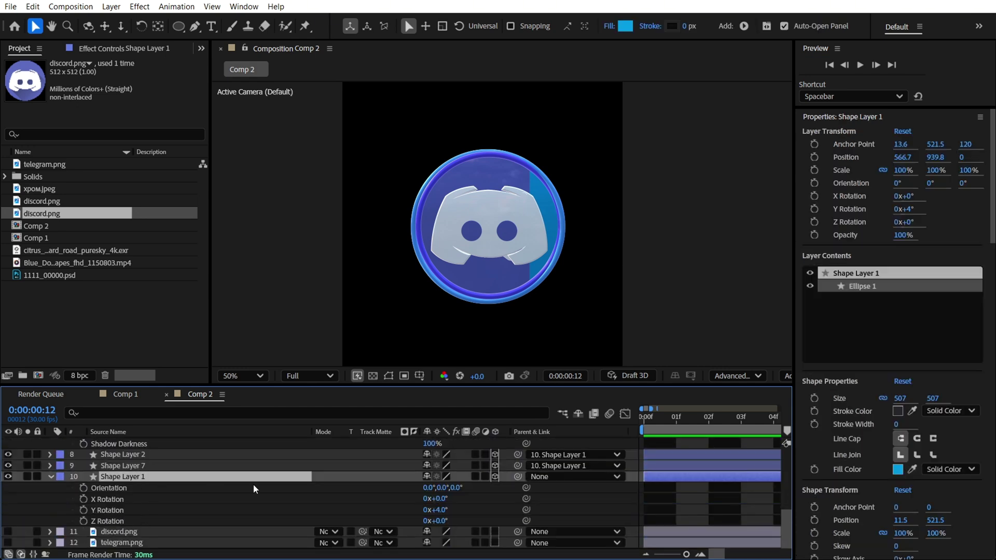
pyautogui.click(468, 507)
pyautogui.moveTo(261, 504)
pyautogui.mouseDown()
pyautogui.moveTo(150, 442)
pyautogui.moveTo(40, 452)
pyautogui.mouseUp()
pyautogui.click(9, 443)
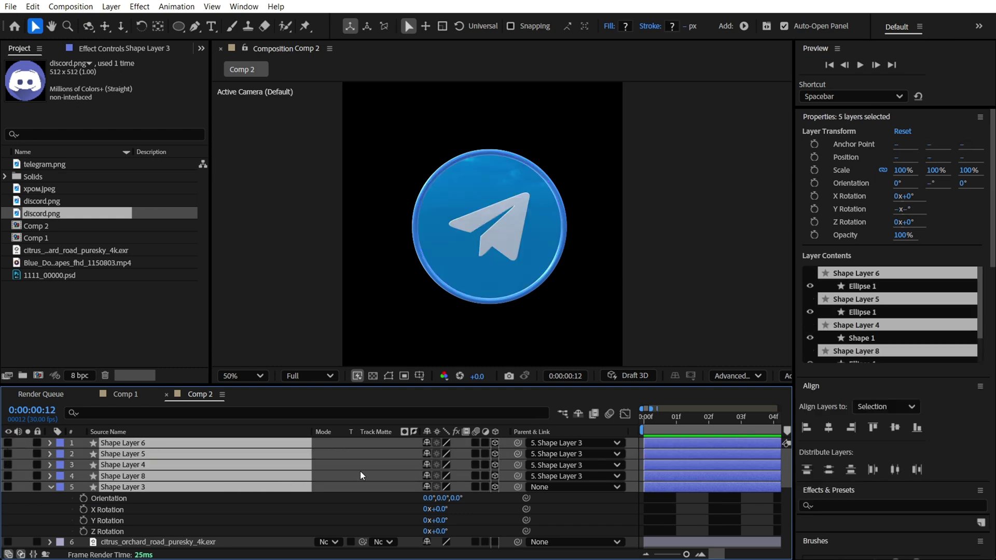
pyautogui.click(408, 466)
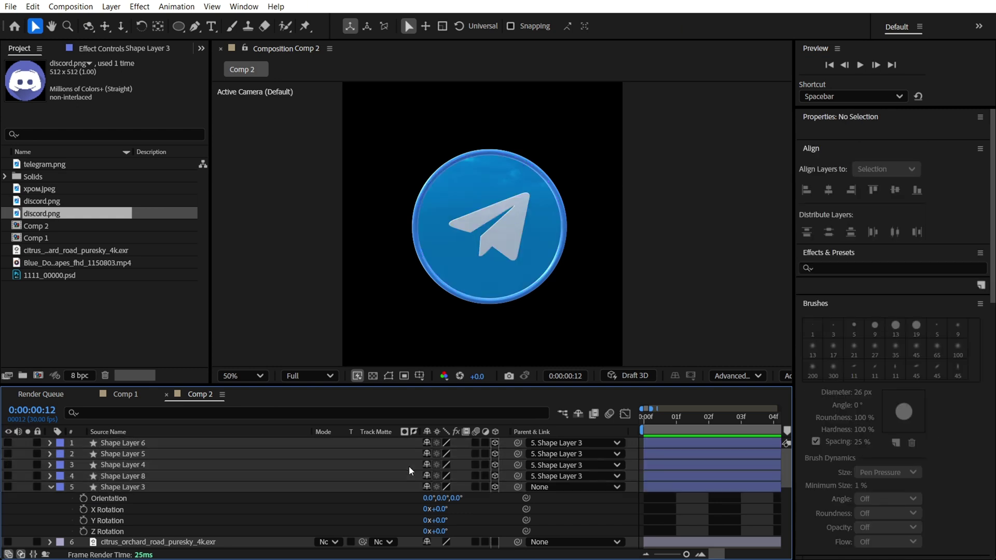
pyautogui.scroll(-2, 307, 471)
pyautogui.scroll(-3, 194, 478)
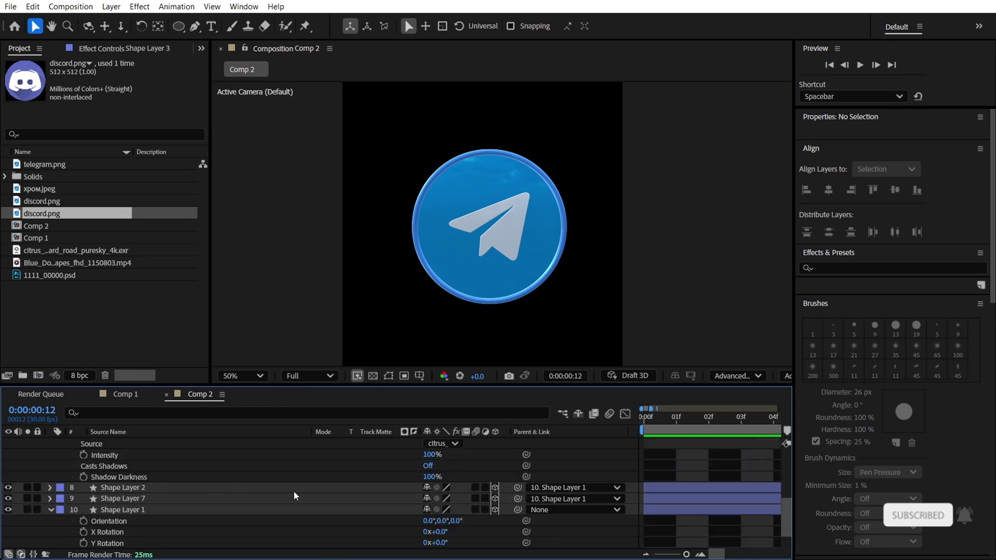
pyautogui.click(117, 510)
pyautogui.scroll(-1, 116, 510)
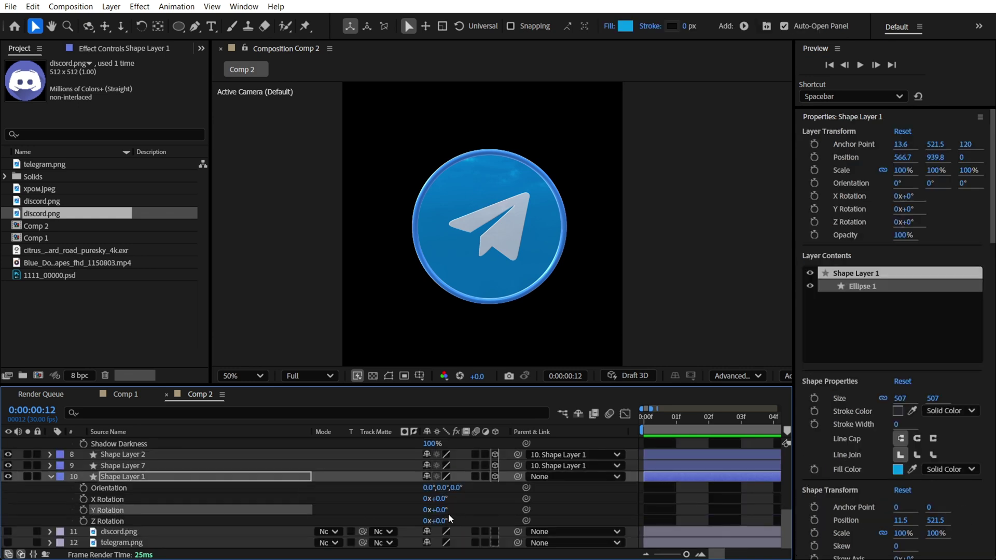
# Set a 0° Y Rotation keyframe on Shape Layer 1 at frame 0.
pyautogui.moveTo(452, 511); pyautogui.dragTo(466, 515)
pyautogui.moveTo(671, 421); pyautogui.dragTo(584, 416)
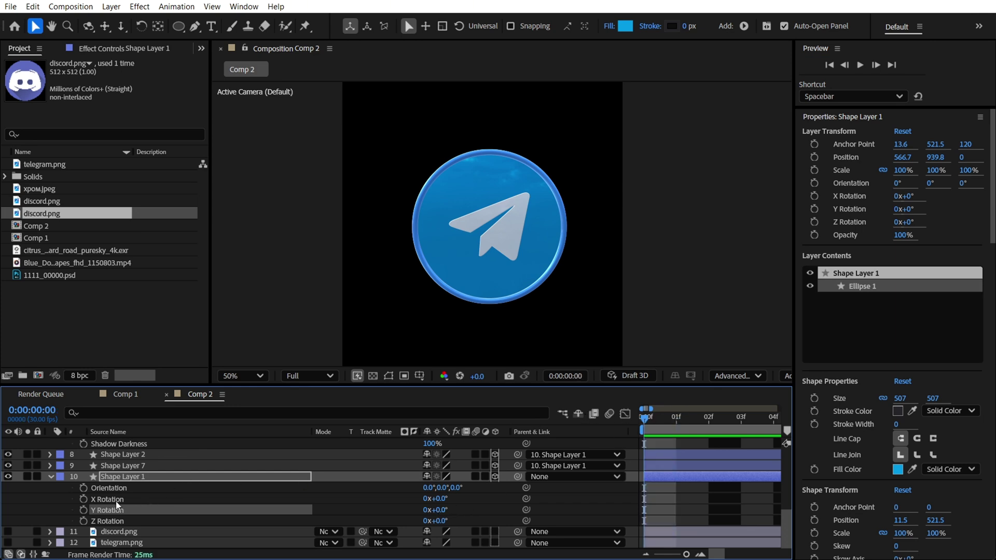
pyautogui.click(83, 510)
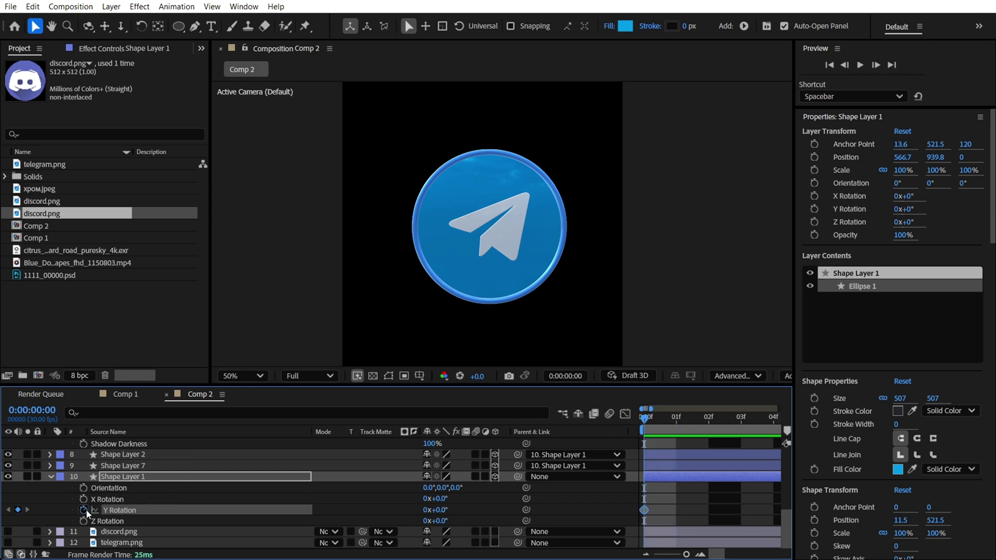
pyautogui.click(710, 424)
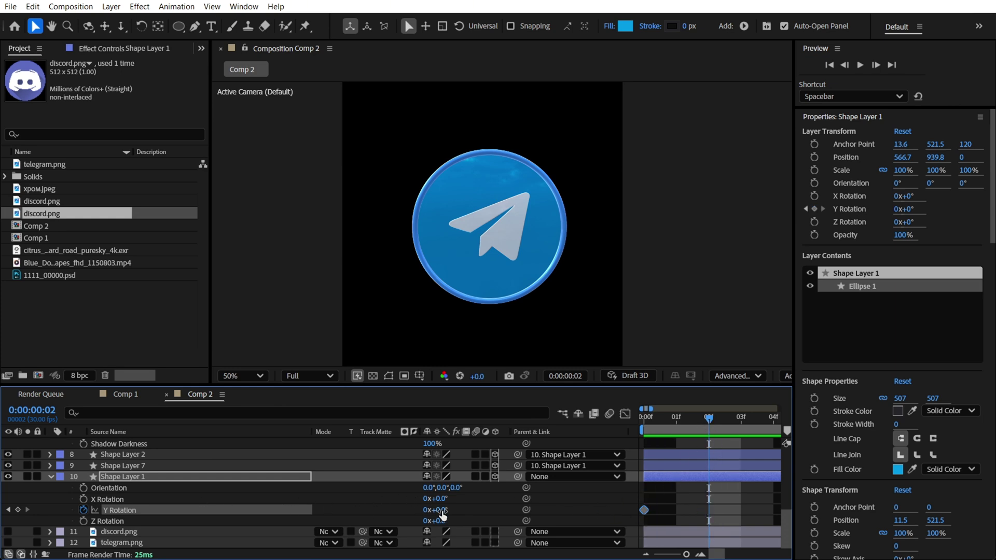
# Scrub Y Rotation to -11x-17° at frame 2 and Easy Ease both keyframes.
pyautogui.moveTo(441, 510)
pyautogui.mouseDown()
pyautogui.moveTo(254, 510)
pyautogui.moveTo(77, 528)
pyautogui.mouseUp()
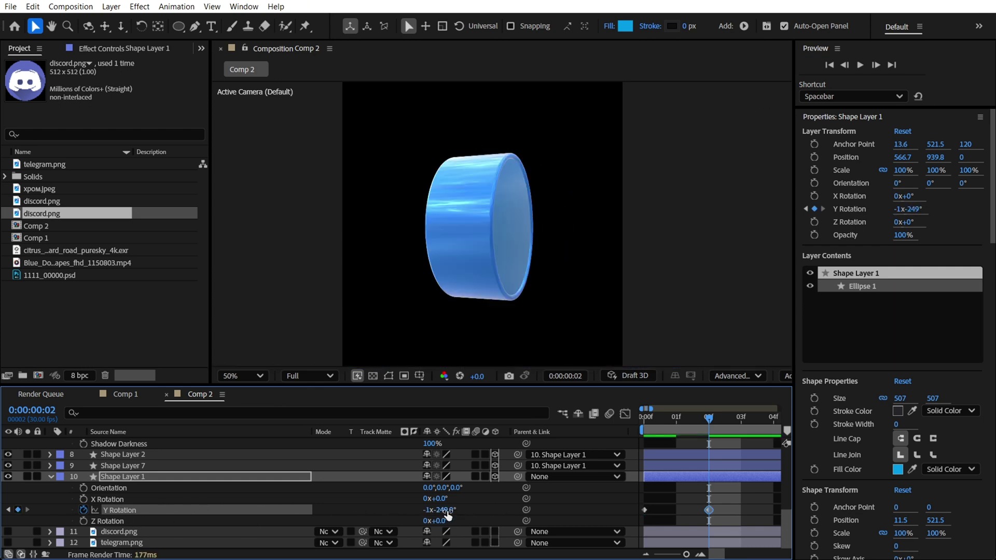
pyautogui.moveTo(447, 516)
pyautogui.mouseDown()
pyautogui.moveTo(277, 531)
pyautogui.moveTo(41, 517)
pyautogui.mouseUp()
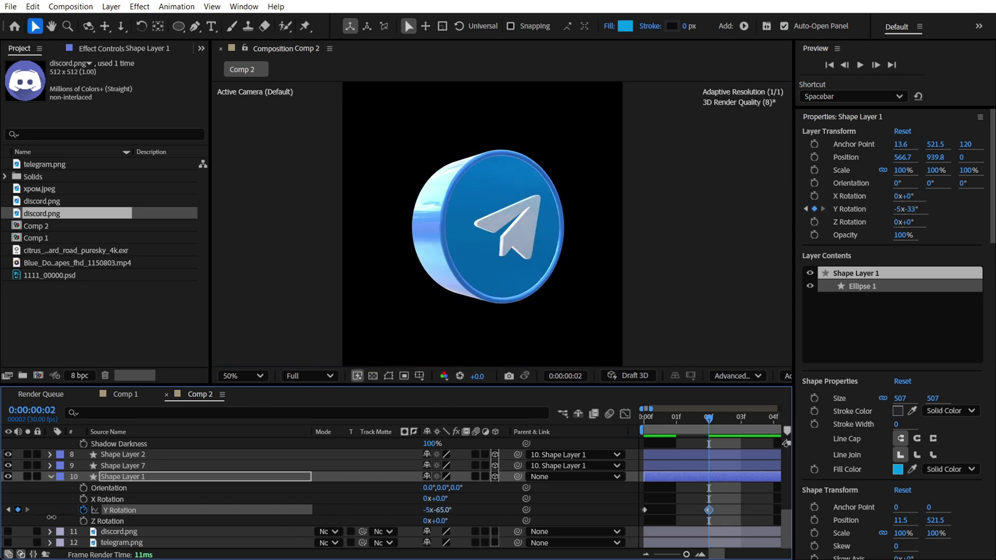
pyautogui.moveTo(436, 510); pyautogui.dragTo(442, 510)
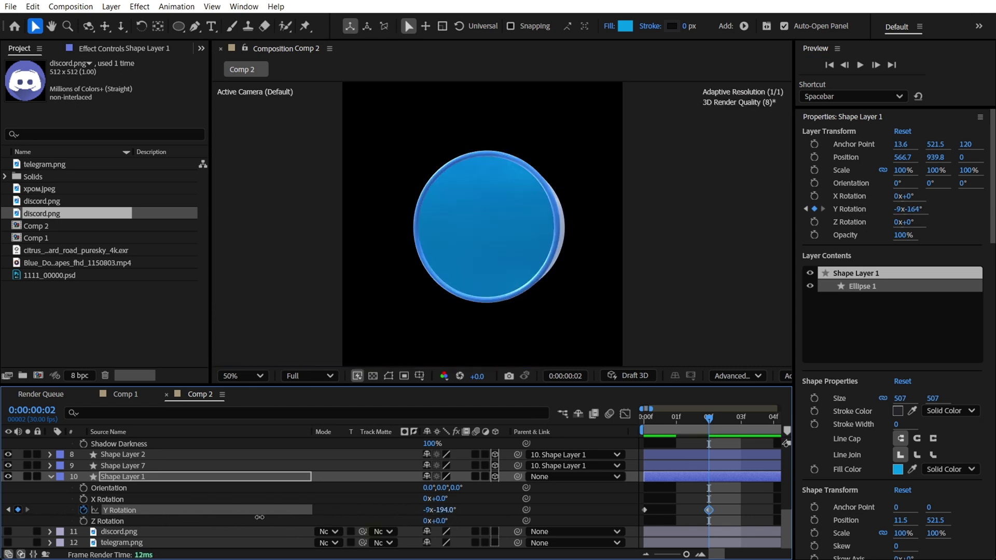
pyautogui.moveTo(246, 519)
pyautogui.mouseDown()
pyautogui.moveTo(433, 518)
pyautogui.moveTo(622, 488)
pyautogui.mouseUp()
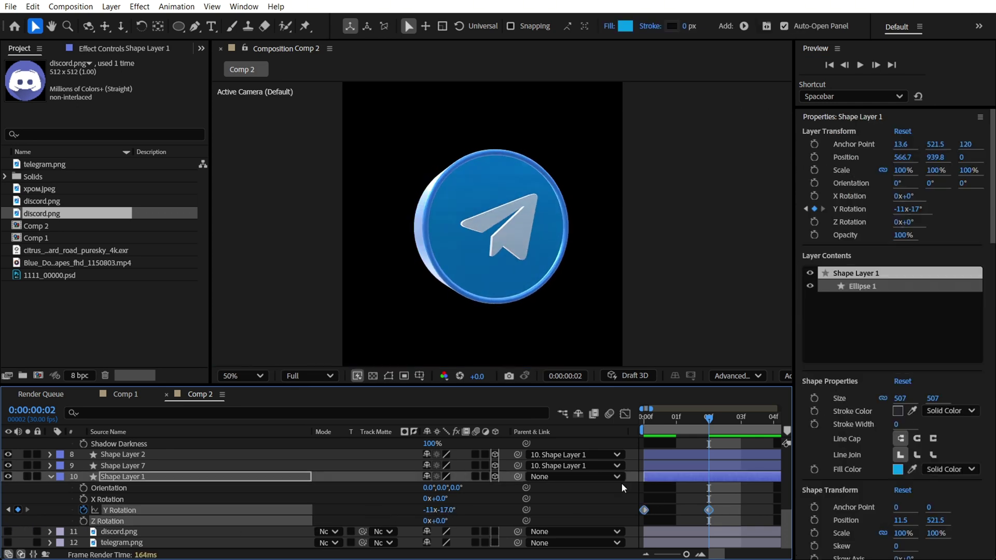
pyautogui.press('F9')
# Drag the Y Rotation speed-graph influence handles outward for stronger easing.
pyautogui.click(628, 414)
pyautogui.moveTo(698, 450); pyautogui.dragTo(670, 448)
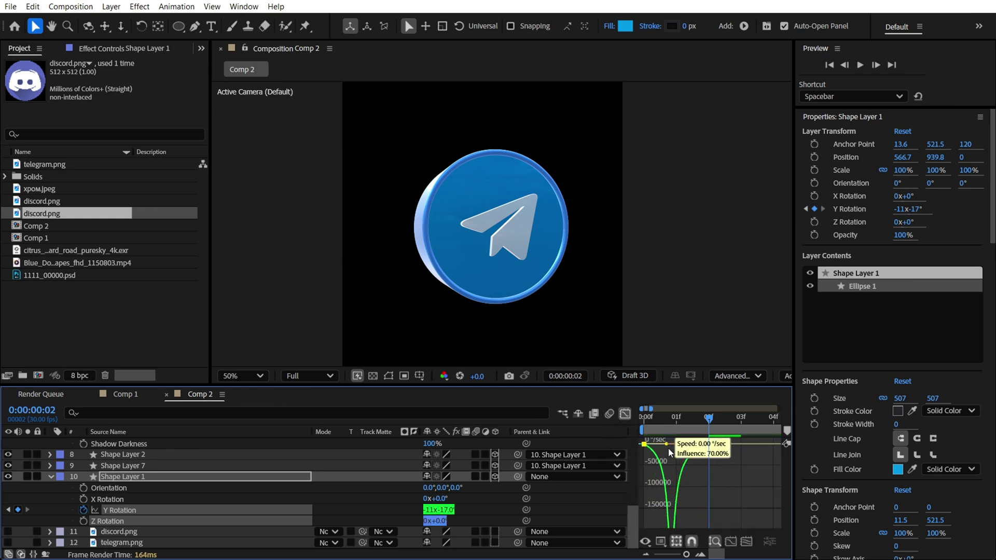
pyautogui.moveTo(670, 448); pyautogui.dragTo(675, 447)
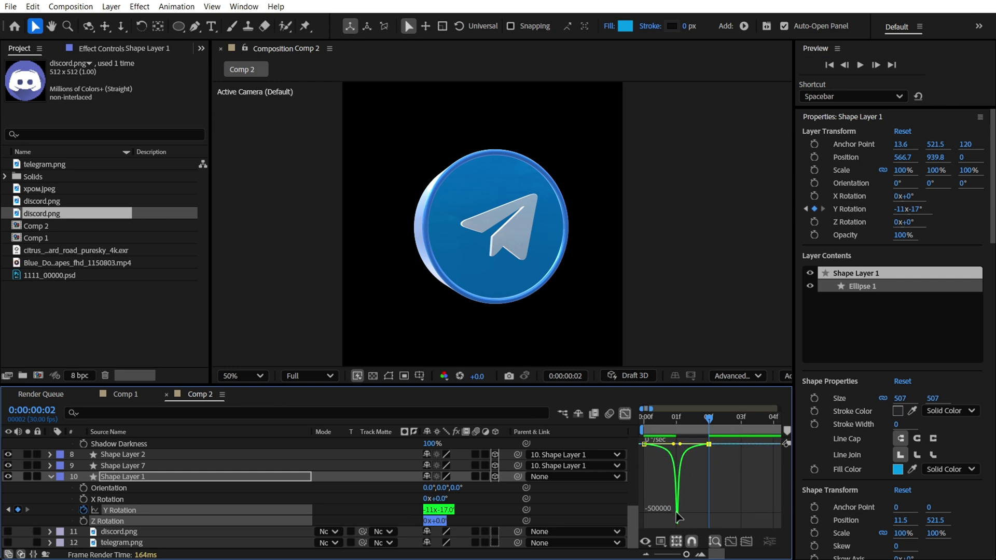
# Scrub through frames 0–2 and preview the fast Telegram spin.
pyautogui.moveTo(685, 422); pyautogui.dragTo(621, 413)
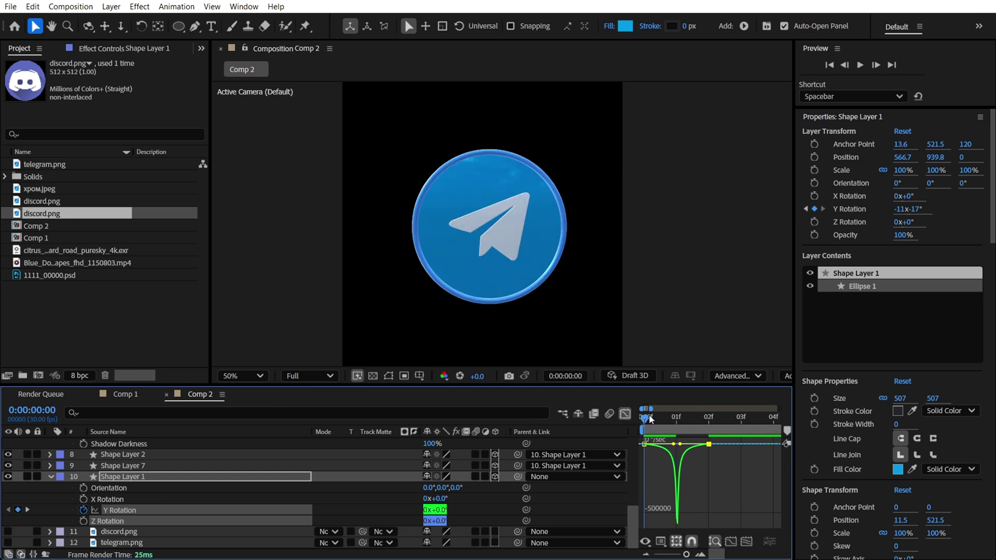
pyautogui.click(669, 421)
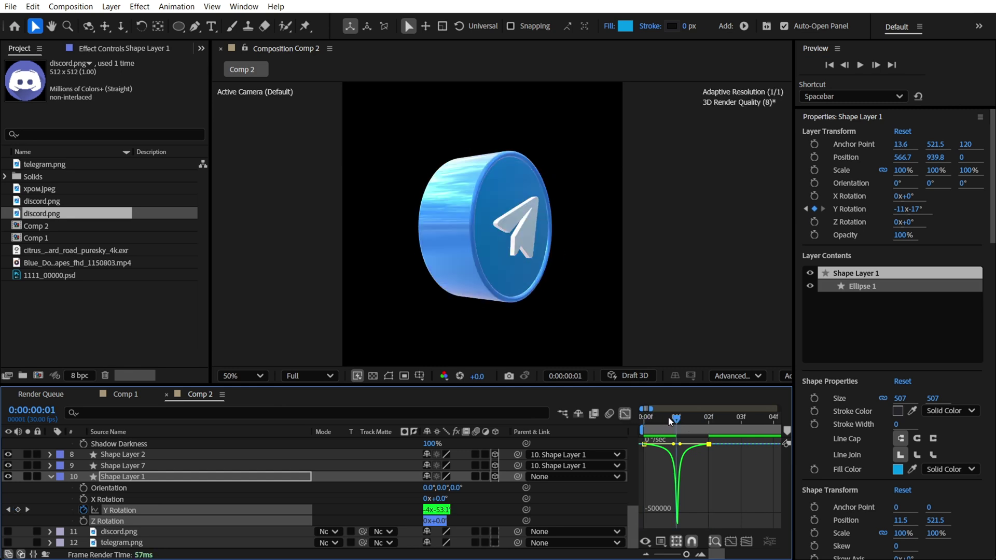
pyautogui.moveTo(685, 419); pyautogui.dragTo(693, 423)
pyautogui.press('space')
pyautogui.press('space')
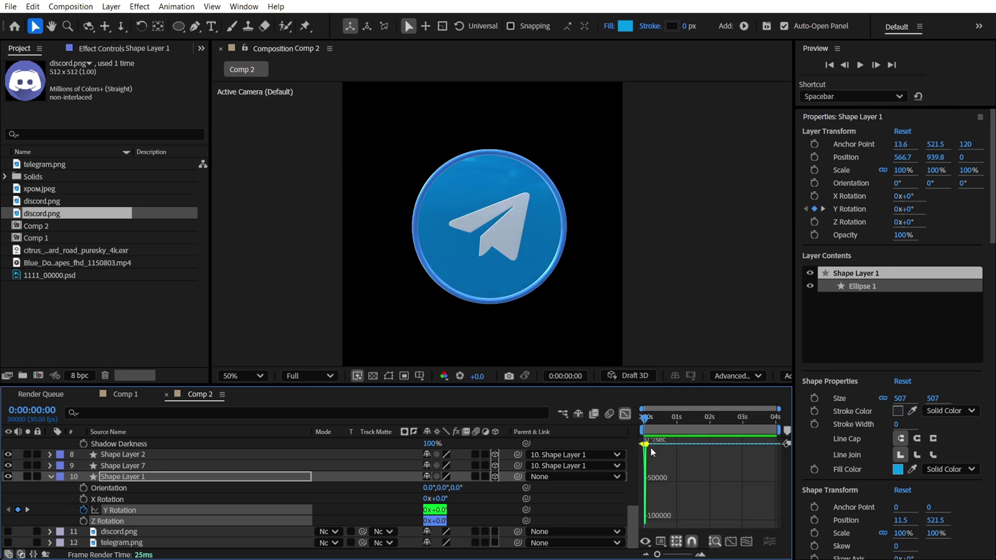
pyautogui.scroll(-3, 651, 448)
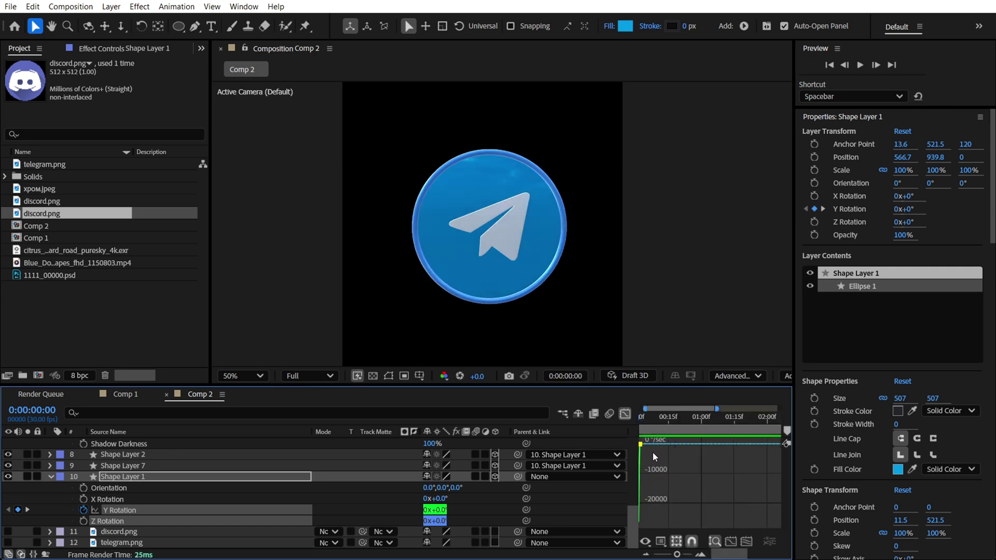
pyautogui.scroll(3, 651, 447)
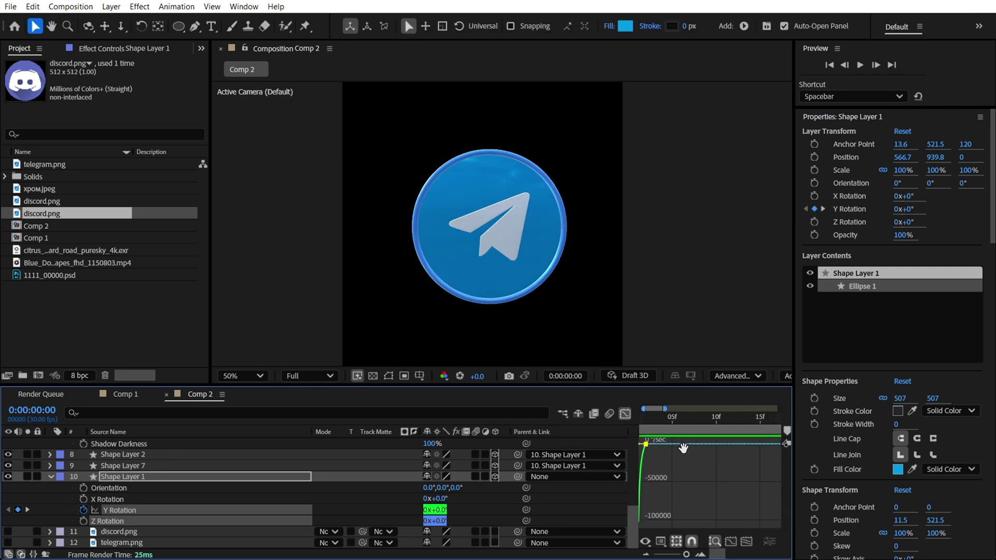
# Strengthen the ease influence and move the last Y Rotation keyframe to 2 seconds.
pyautogui.moveTo(652, 444); pyautogui.dragTo(663, 445)
pyautogui.scroll(-2, 662, 449)
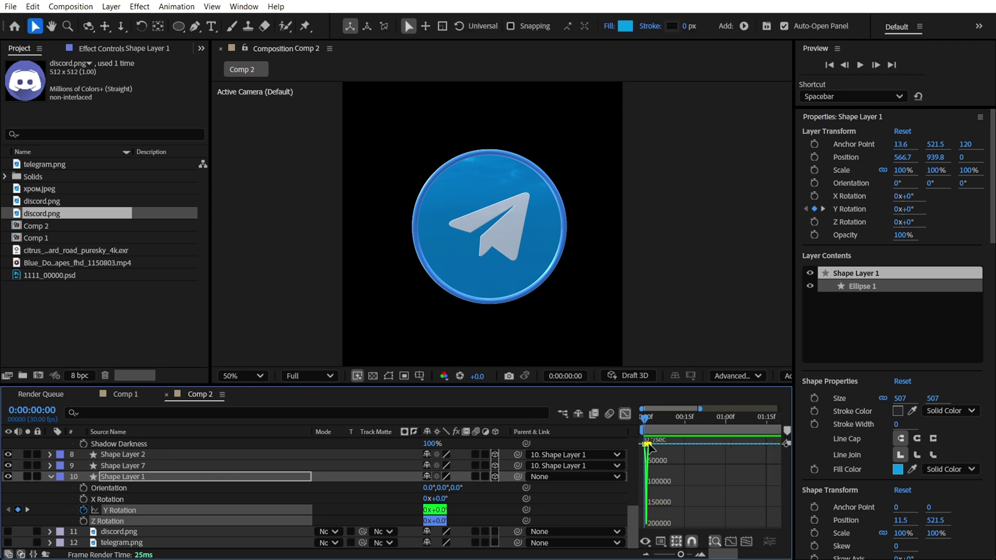
pyautogui.click(625, 413)
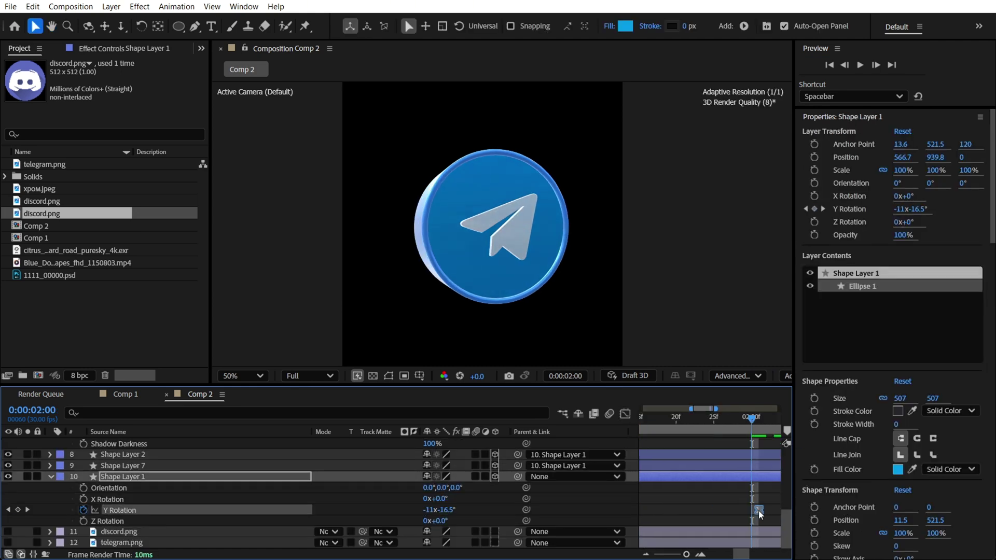
pyautogui.moveTo(757, 511); pyautogui.dragTo(753, 510)
pyautogui.scroll(-3, 743, 456)
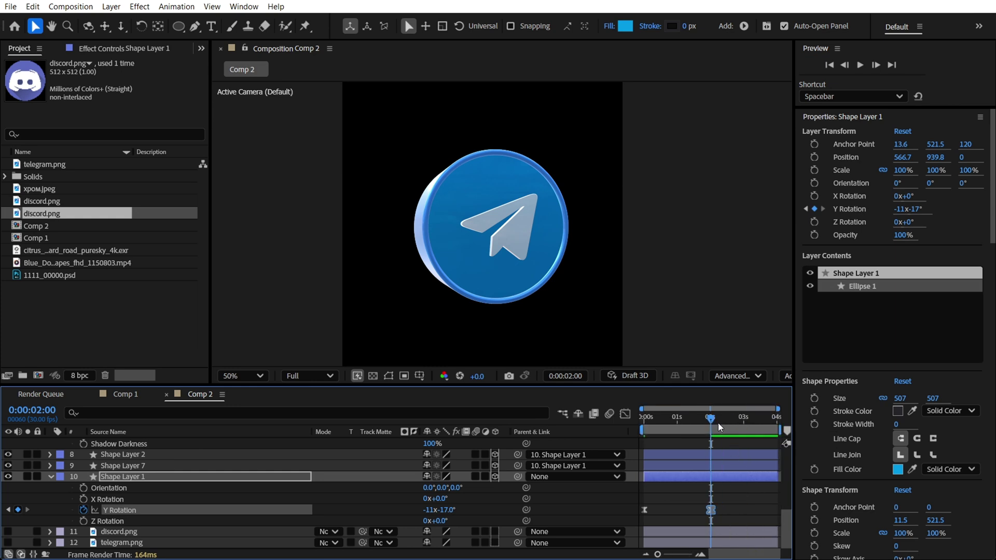
# Easy Ease both Y Rotation keyframes, raise their influence, and preview the spin.
pyautogui.moveTo(710, 419)
pyautogui.mouseDown()
pyautogui.moveTo(650, 418)
pyautogui.moveTo(710, 420)
pyautogui.mouseUp()
pyautogui.moveTo(728, 487)
pyautogui.mouseDown()
pyautogui.moveTo(695, 511)
pyautogui.moveTo(634, 517)
pyautogui.mouseUp()
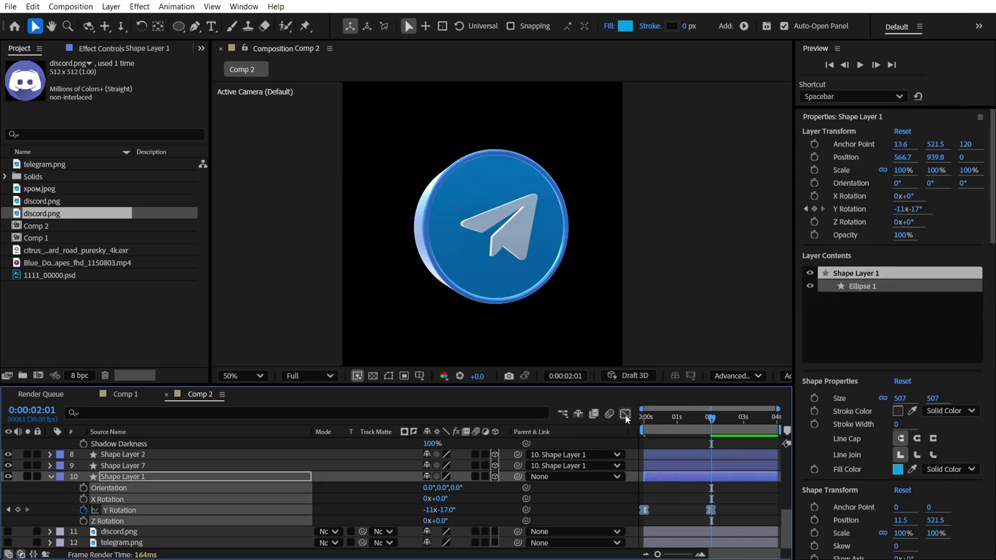
pyautogui.rightClick(710, 510)
pyautogui.click(592, 416)
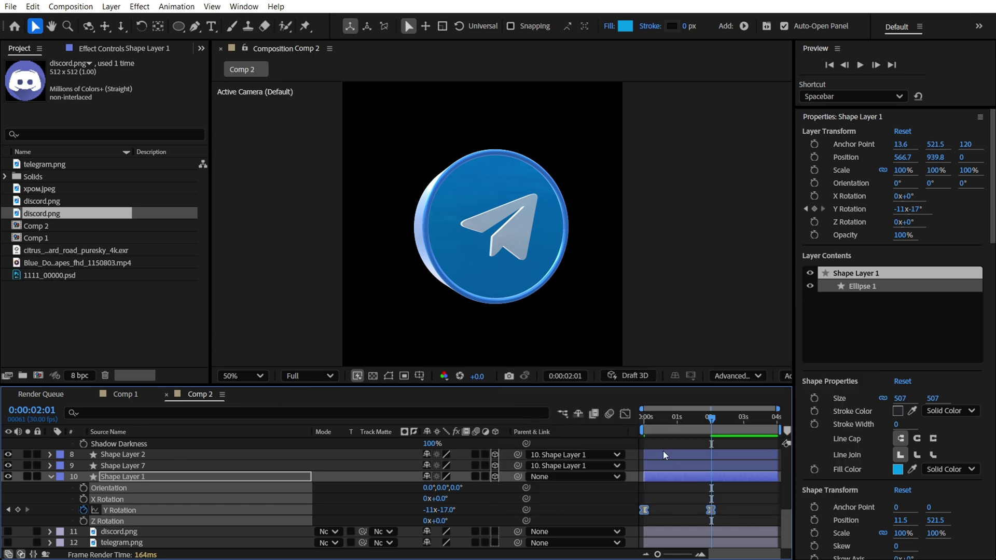
pyautogui.click(622, 414)
pyautogui.moveTo(709, 446); pyautogui.dragTo(678, 443)
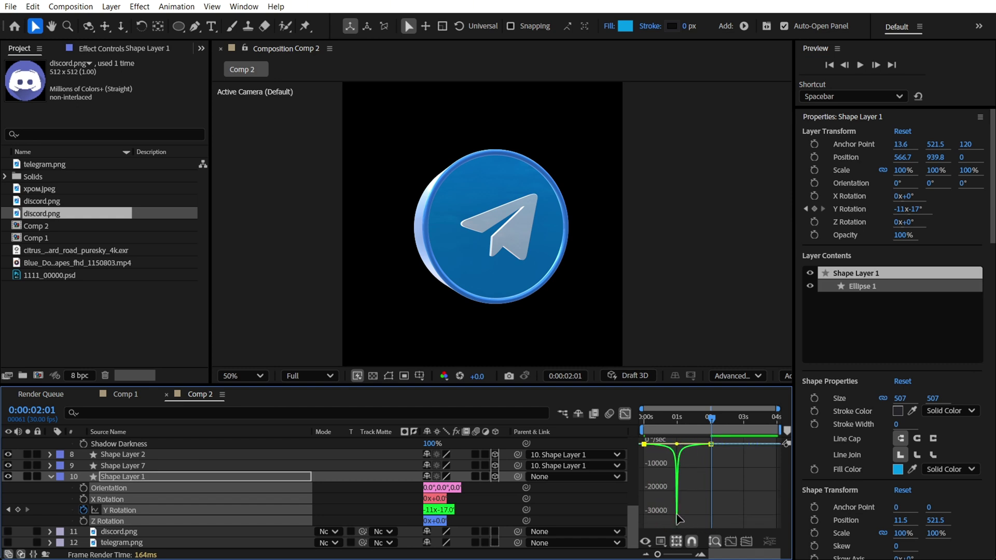
pyautogui.press('space')
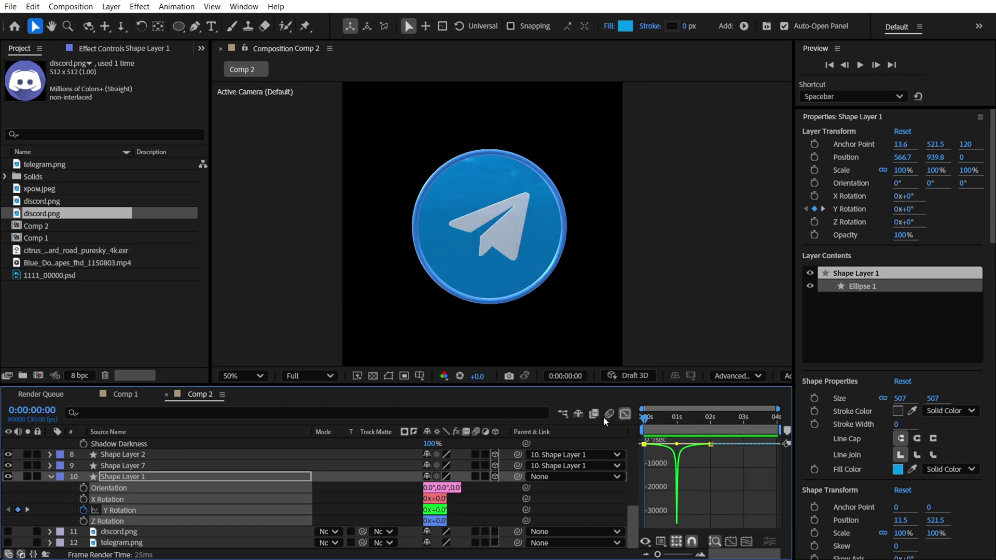
# Turn on motion blur and stop the preview.
pyautogui.click(609, 415)
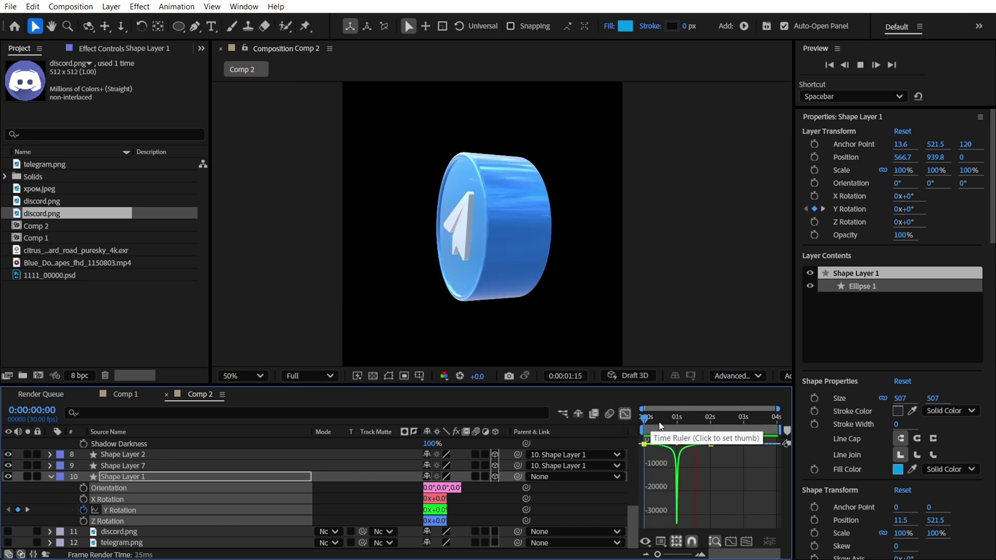
pyautogui.press('space')
pyautogui.click(625, 414)
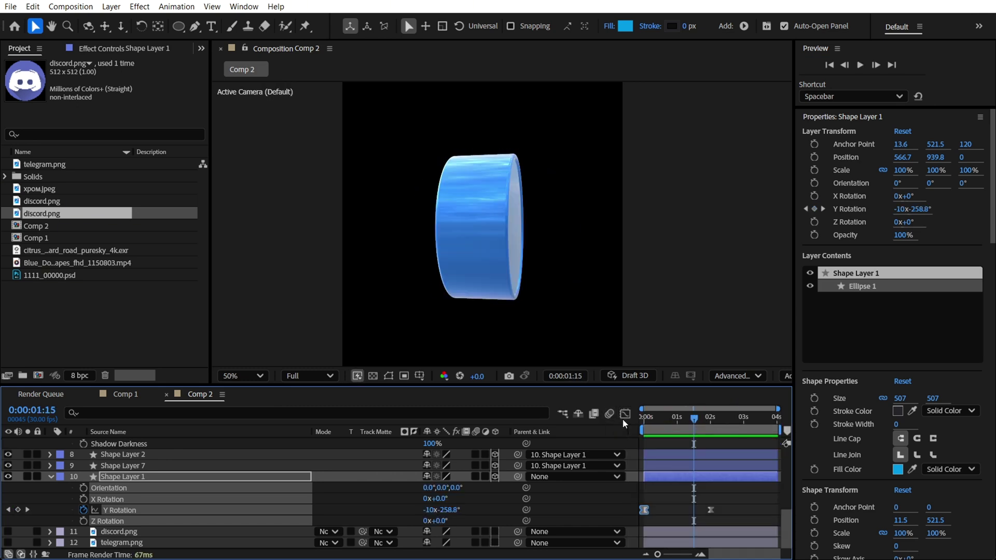
pyautogui.moveTo(727, 502); pyautogui.dragTo(658, 508)
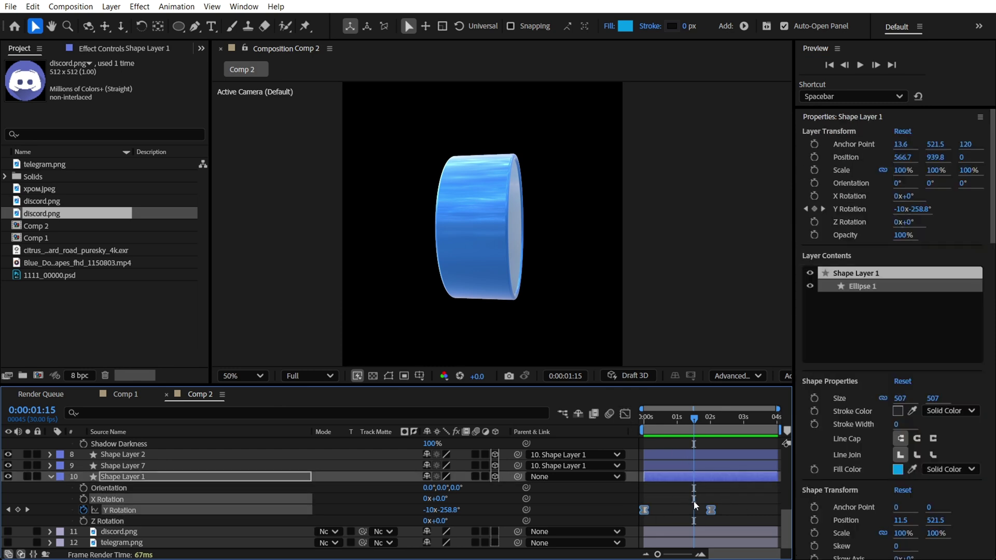
pyautogui.scroll(5, 268, 478)
# Show Shape Layer 3's disc and hide the Telegram coin layer.
pyautogui.click(133, 444)
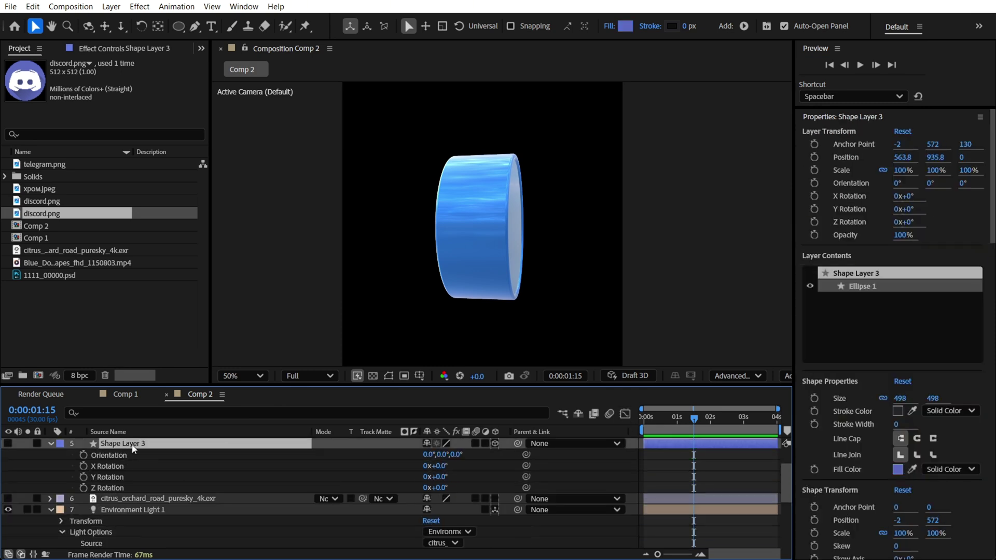
pyautogui.click(8, 444)
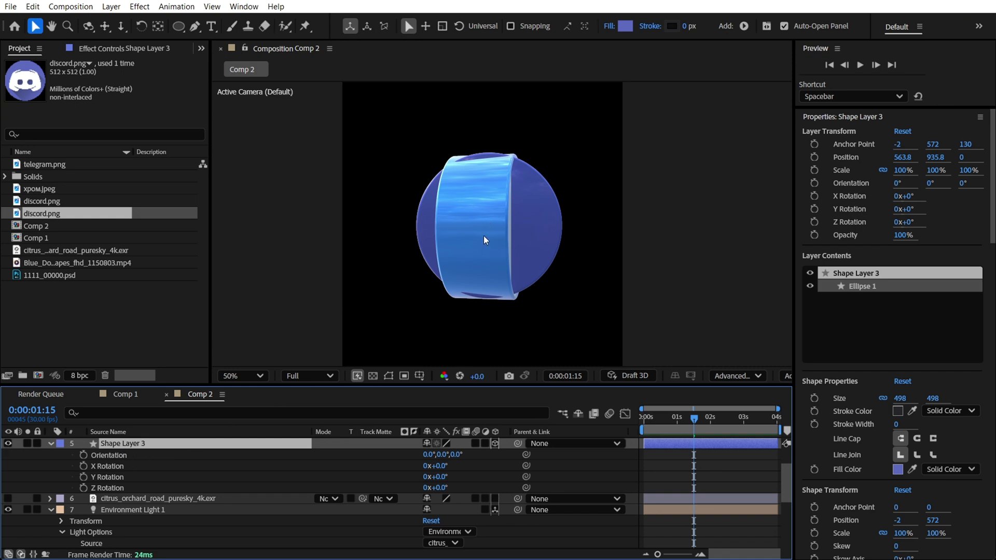
pyautogui.scroll(-3, 81, 494)
pyautogui.scroll(-2, 92, 504)
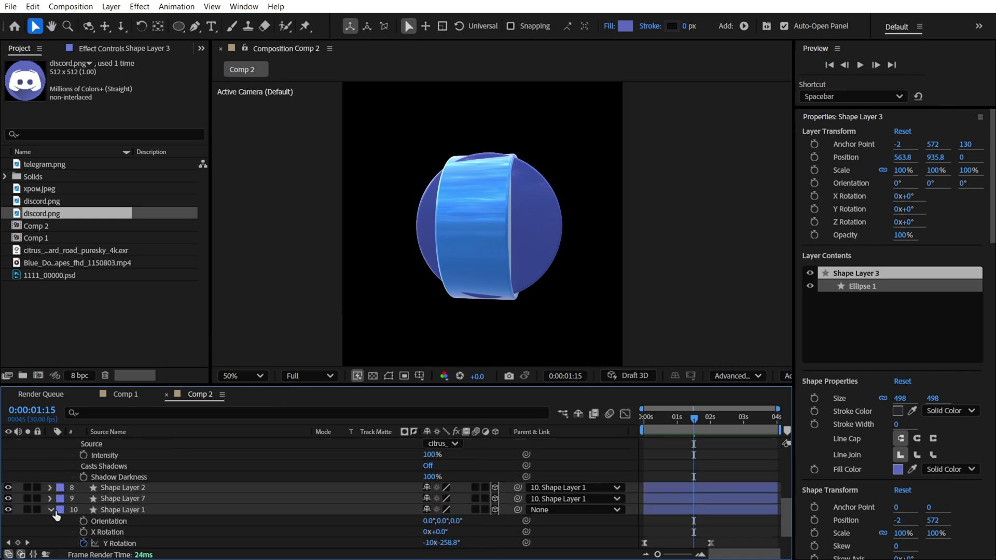
pyautogui.click(9, 511)
pyautogui.scroll(3, 85, 512)
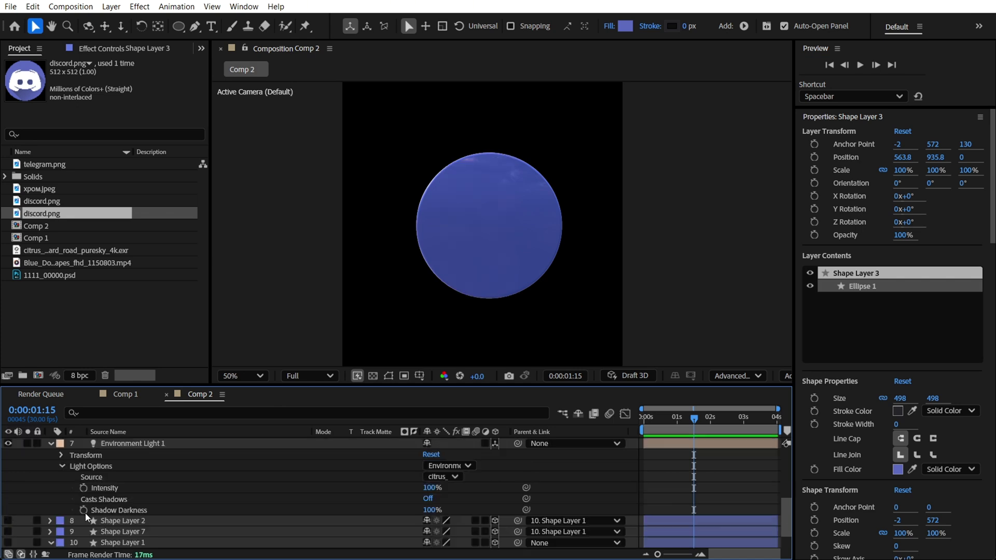
pyautogui.scroll(3, 85, 513)
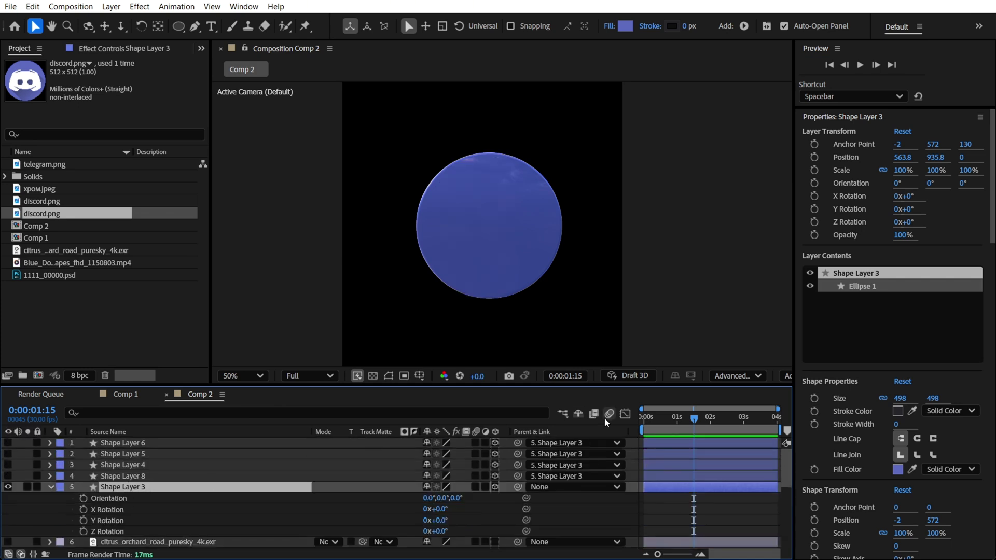
# Paste the Y Rotation spin keyframes onto Shape Layer 3 at the start.
pyautogui.moveTo(698, 418); pyautogui.dragTo(598, 416)
pyautogui.press('r')
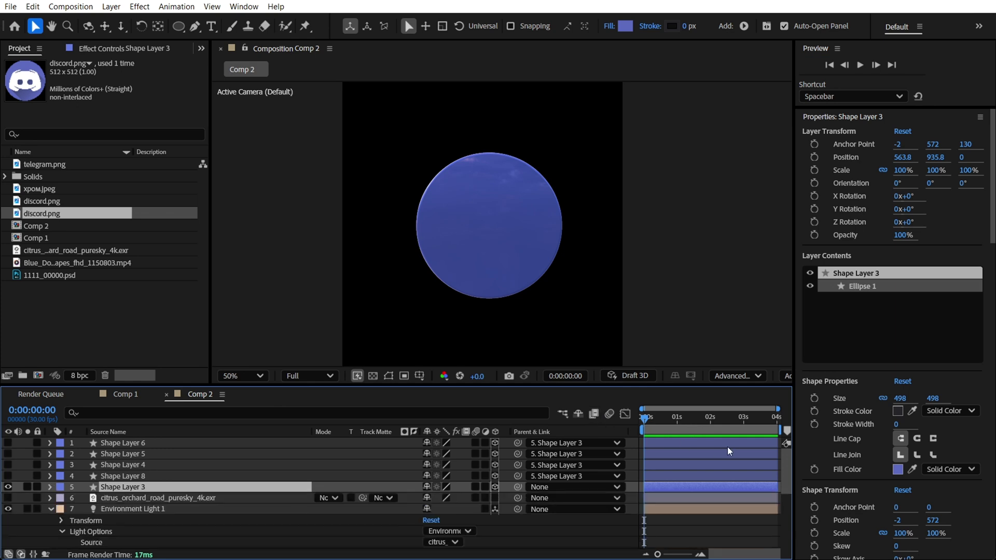
pyautogui.press('r')
pyautogui.click(110, 521)
pyautogui.hotkey('ctrl', 'v')
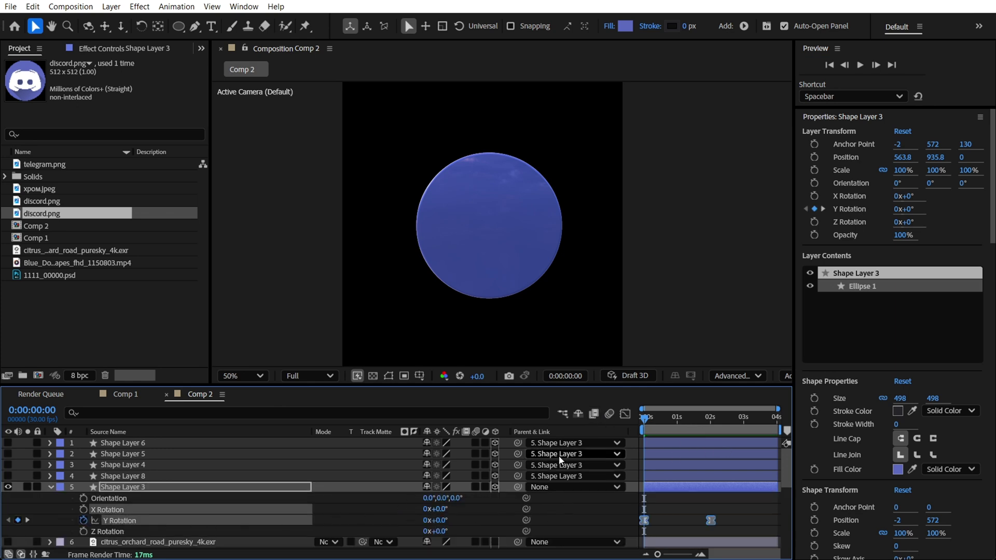
# Make Discord logo Shape Layers 4–8 visible and preview the Discord coin spin.
pyautogui.click(158, 475)
pyautogui.keyDown('shift'); pyautogui.click(139, 443); pyautogui.keyUp('shift')
pyautogui.moveTo(8, 443); pyautogui.dragTo(8, 476)
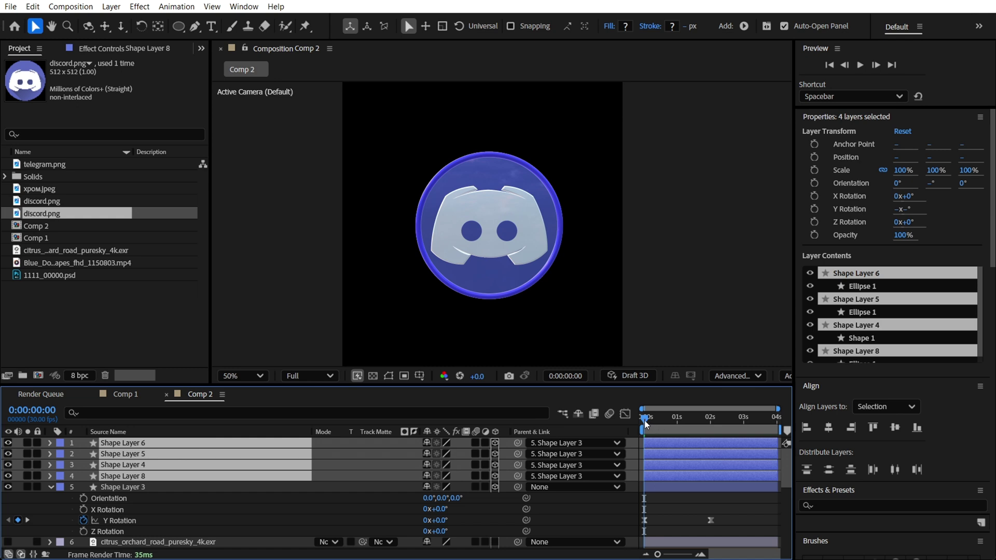
pyautogui.press('space')
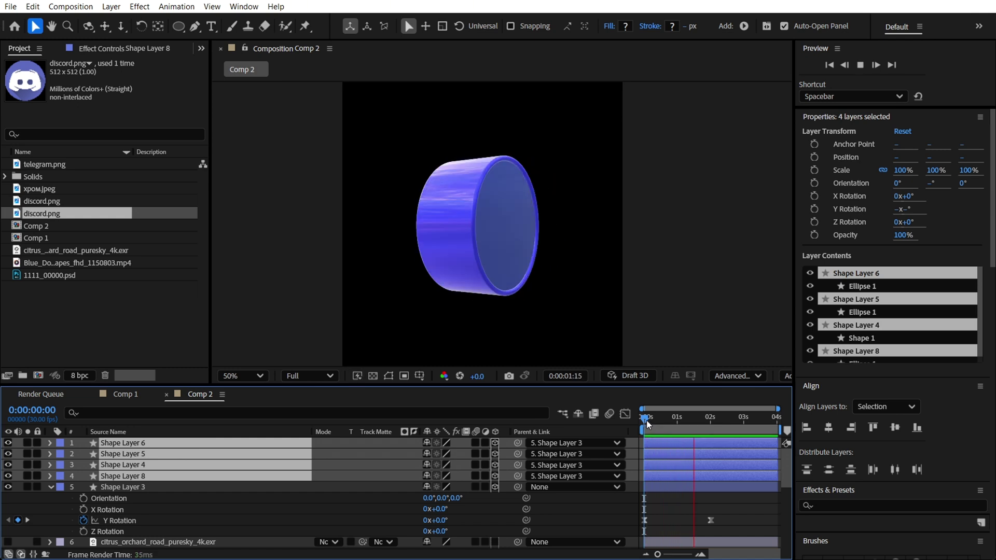
pyautogui.click(674, 423)
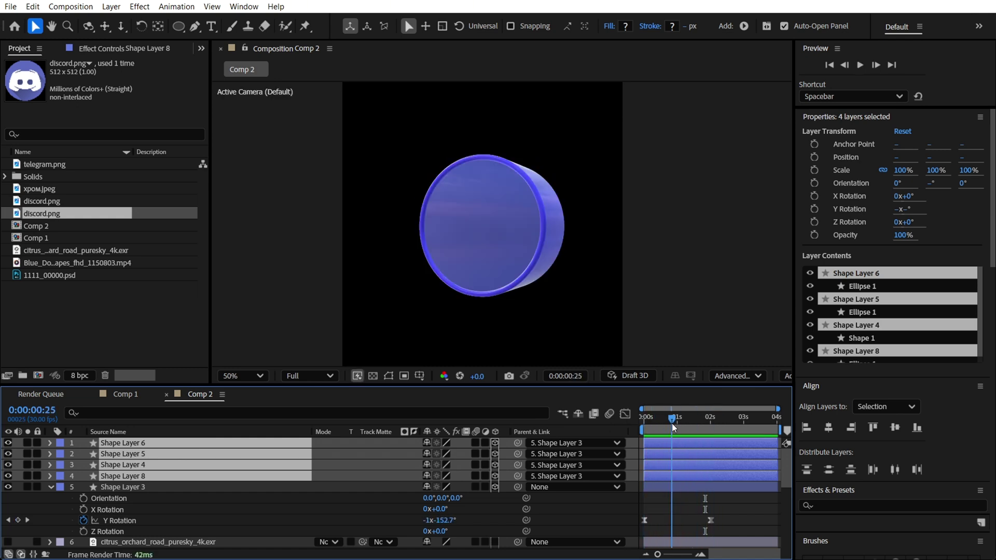
pyautogui.moveTo(673, 423); pyautogui.dragTo(702, 427)
pyautogui.scroll(-5, 293, 469)
pyautogui.scroll(5, 235, 483)
# Shift Discord layers 1–5 to start near 1 second, where the logo faces forward.
pyautogui.moveTo(689, 419); pyautogui.dragTo(686, 419)
pyautogui.click(685, 442)
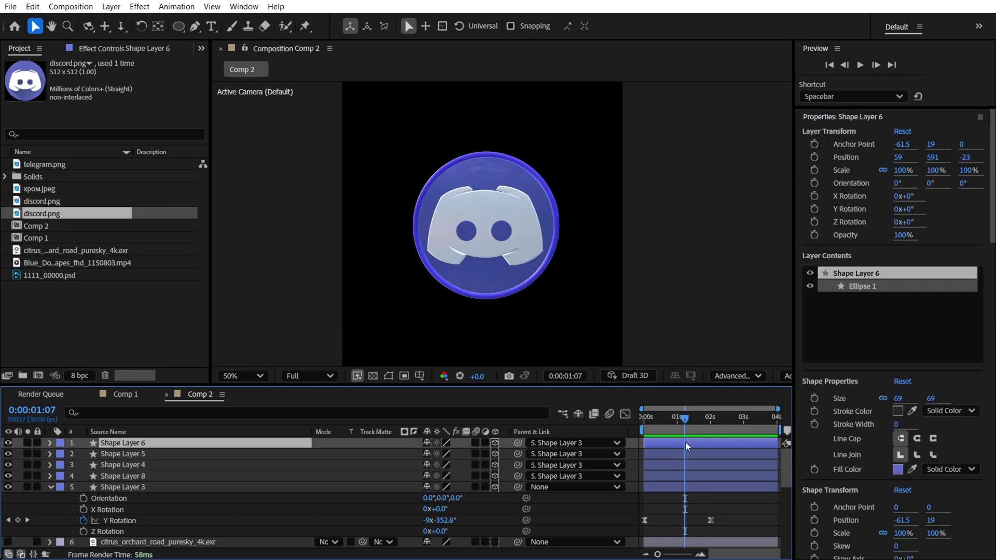
pyautogui.keyDown('shift'); pyautogui.click(693, 488); pyautogui.keyUp('shift')
pyautogui.moveTo(644, 442); pyautogui.dragTo(686, 442)
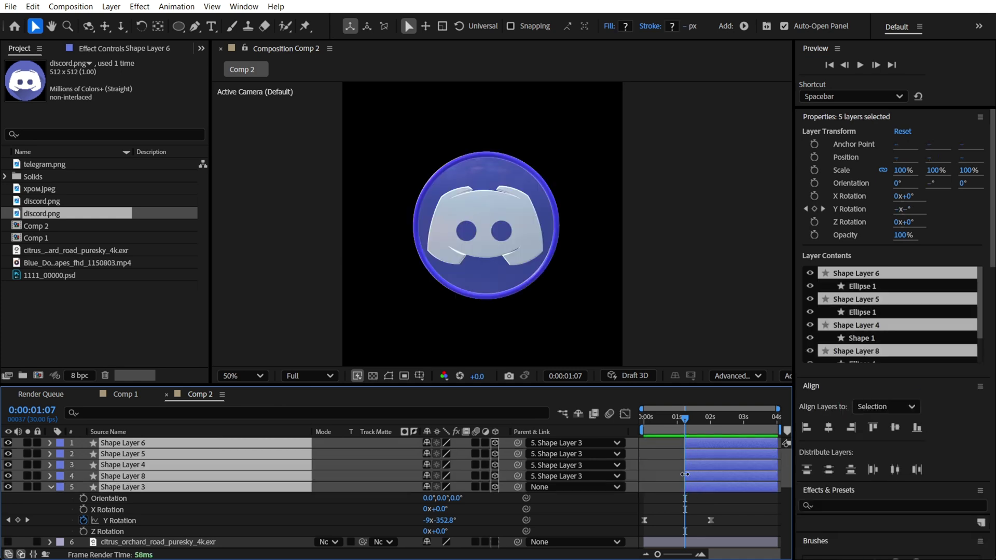
pyautogui.scroll(-2, 685, 482)
# Split Shape Layers 2, 7 and 1 at the playhead and delete their later parts.
pyautogui.click(685, 483)
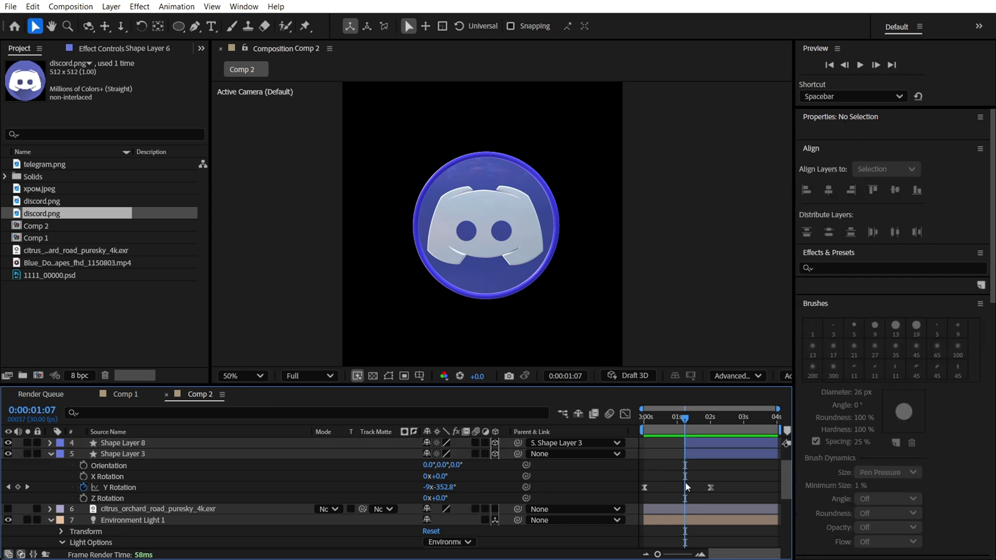
pyautogui.scroll(-3, 686, 486)
pyautogui.scroll(-2, 686, 486)
pyautogui.click(685, 496)
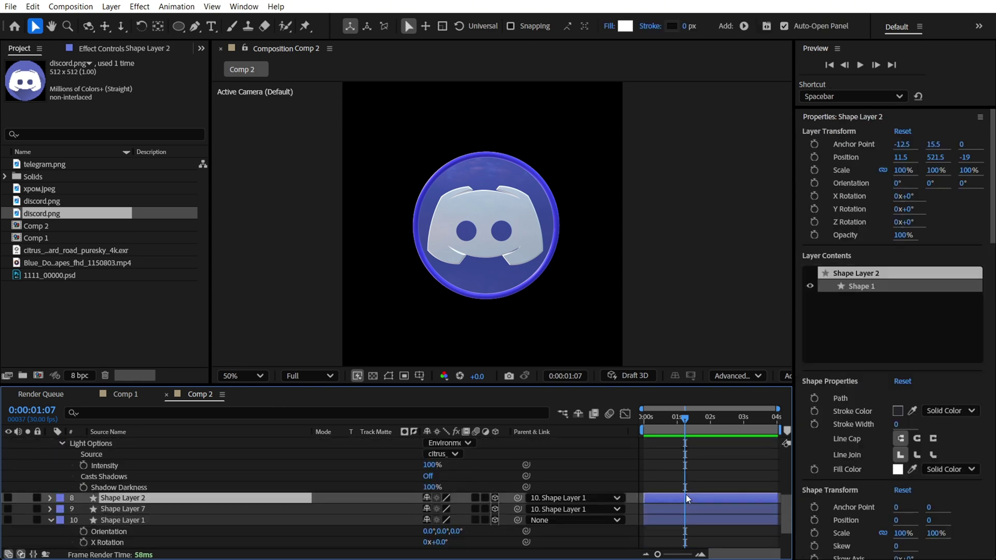
pyautogui.keyDown('shift'); pyautogui.click(692, 522); pyautogui.keyUp('shift')
pyautogui.hotkey('ctrl', 'shift', 'd')
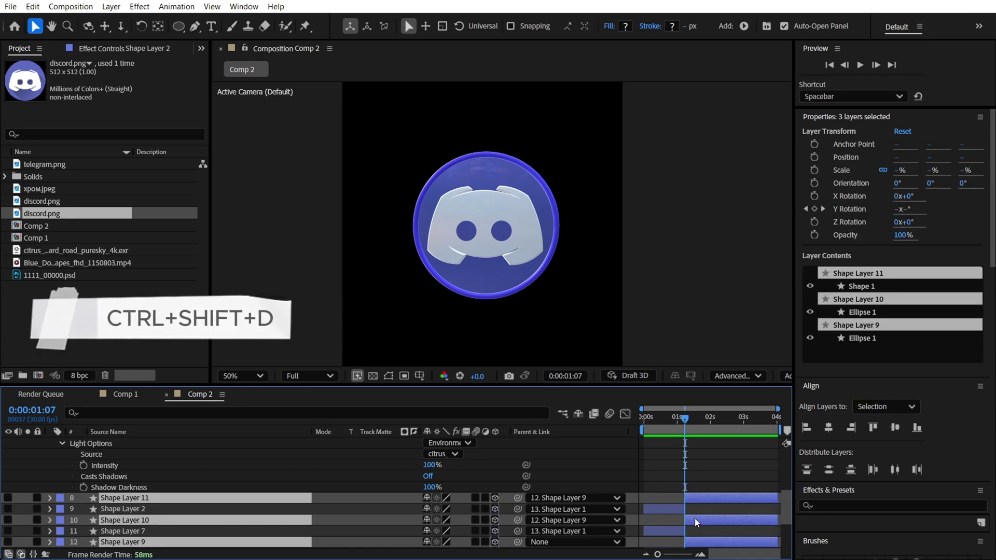
pyautogui.press('Delete')
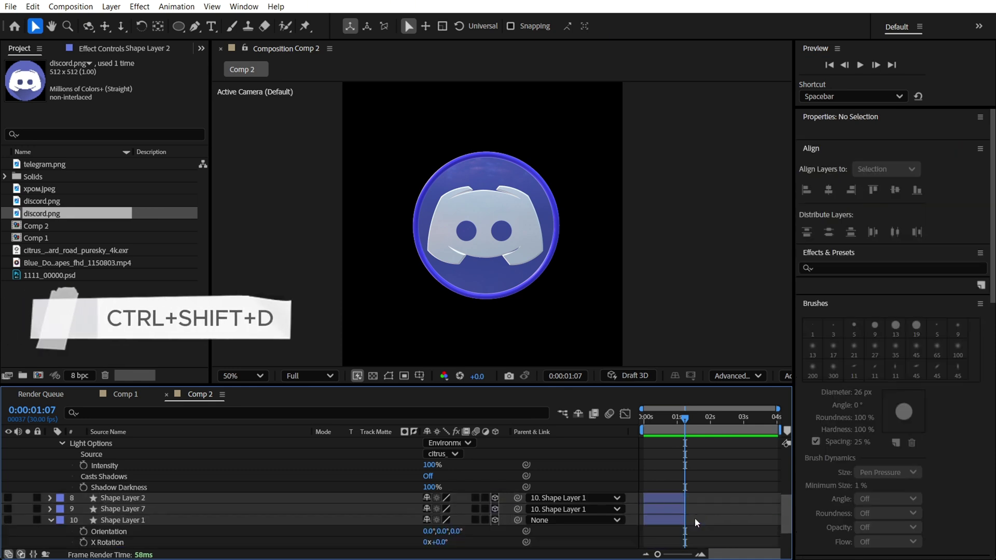
# Unhide Shape Layer 1 and preview the Telegram-to-Discord transition.
pyautogui.click(9, 477)
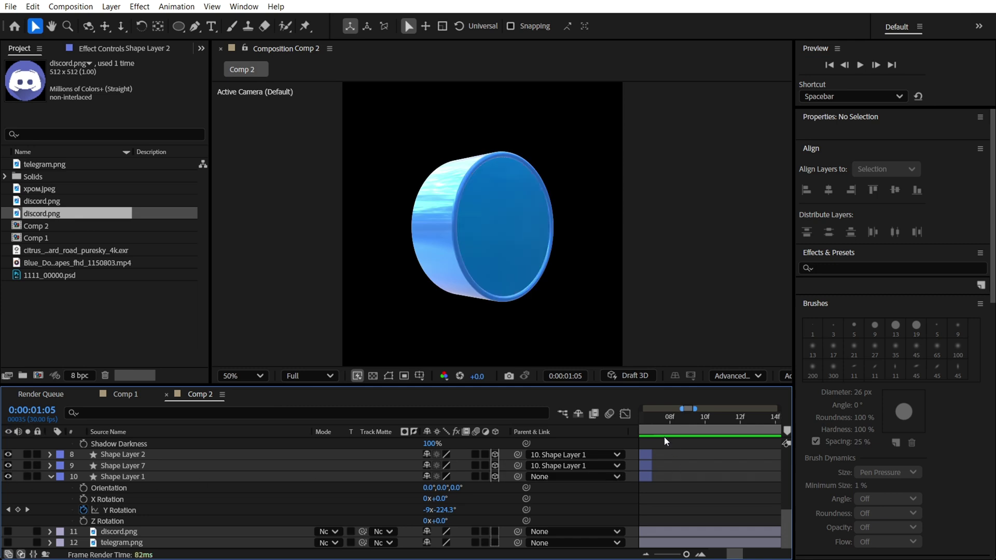
pyautogui.scroll(-3, 652, 421)
pyautogui.moveTo(652, 421); pyautogui.dragTo(624, 430)
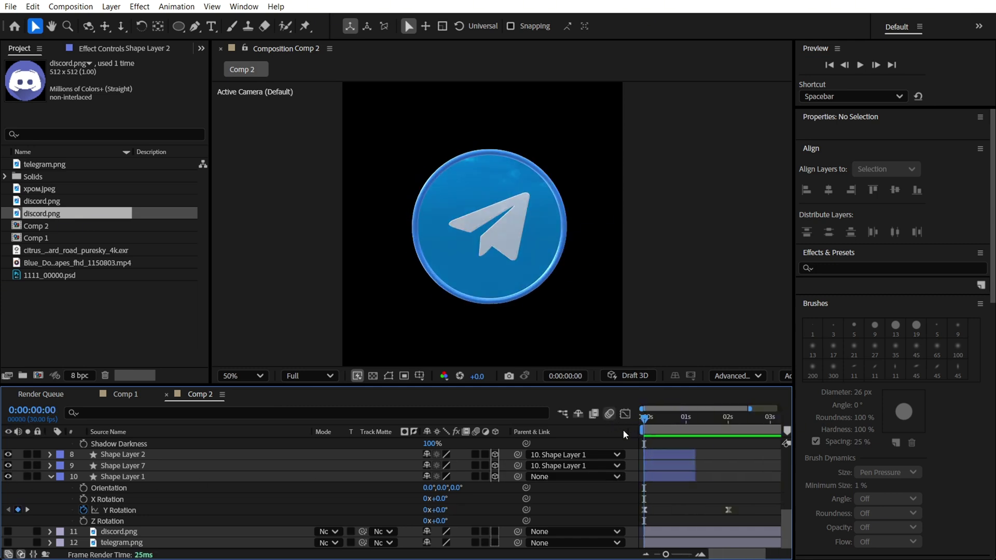
pyautogui.scroll(5, 692, 450)
pyautogui.scroll(1, 692, 451)
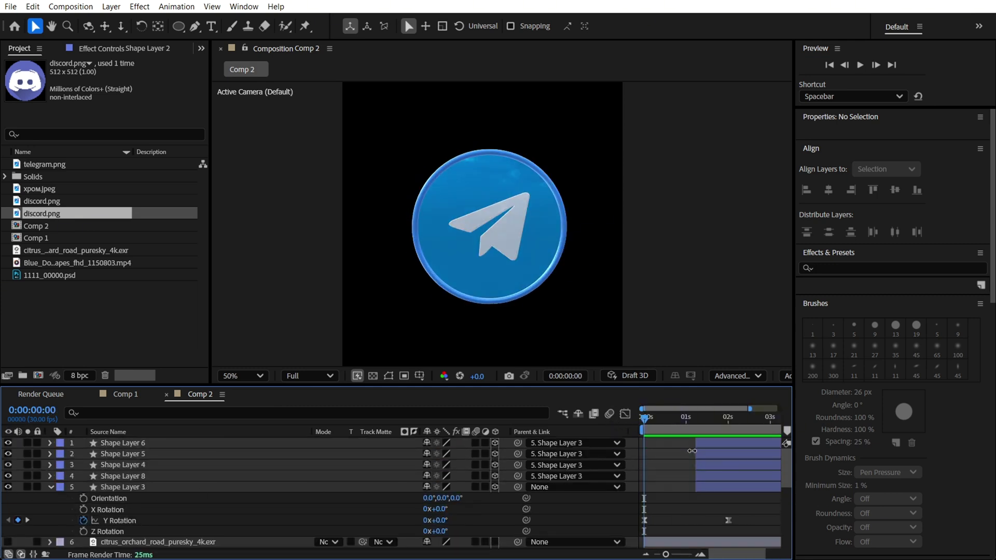
pyautogui.press('space')
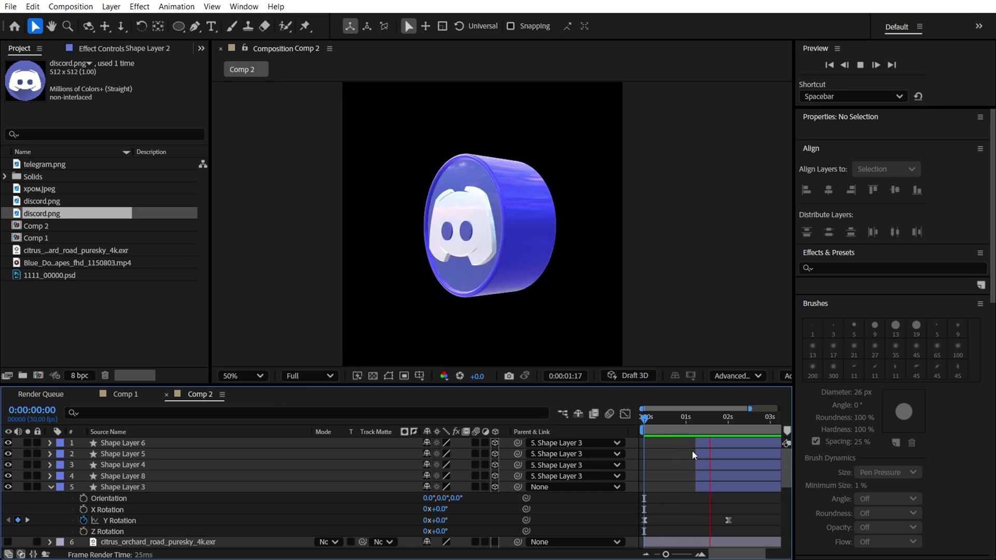
pyautogui.moveTo(697, 418)
pyautogui.mouseDown()
pyautogui.moveTo(661, 417)
pyautogui.moveTo(699, 421)
pyautogui.moveTo(685, 420)
pyautogui.mouseUp()
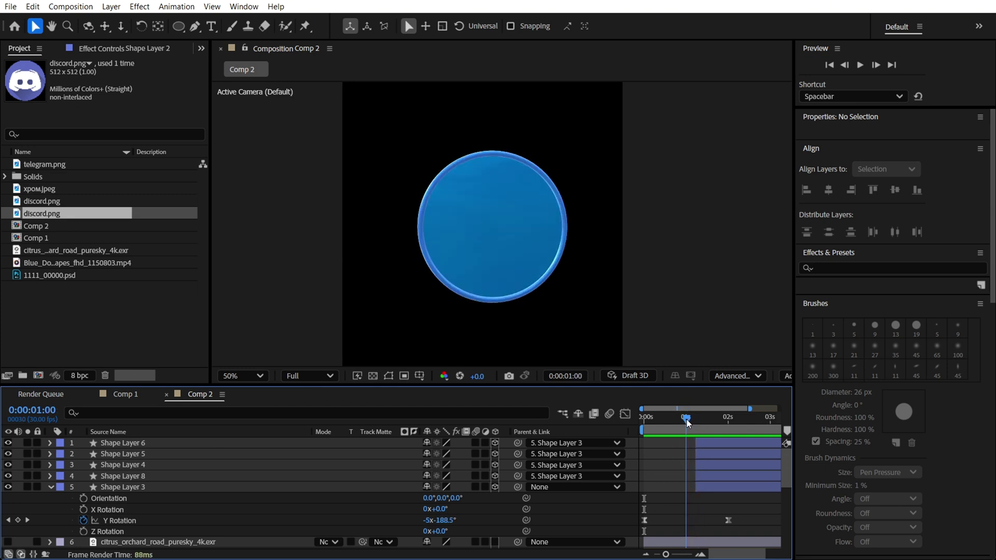
# Add an adjustment layer to Comp 2 and apply Directional Blur to it.
pyautogui.rightClick(595, 512)
pyautogui.moveTo(669, 352)
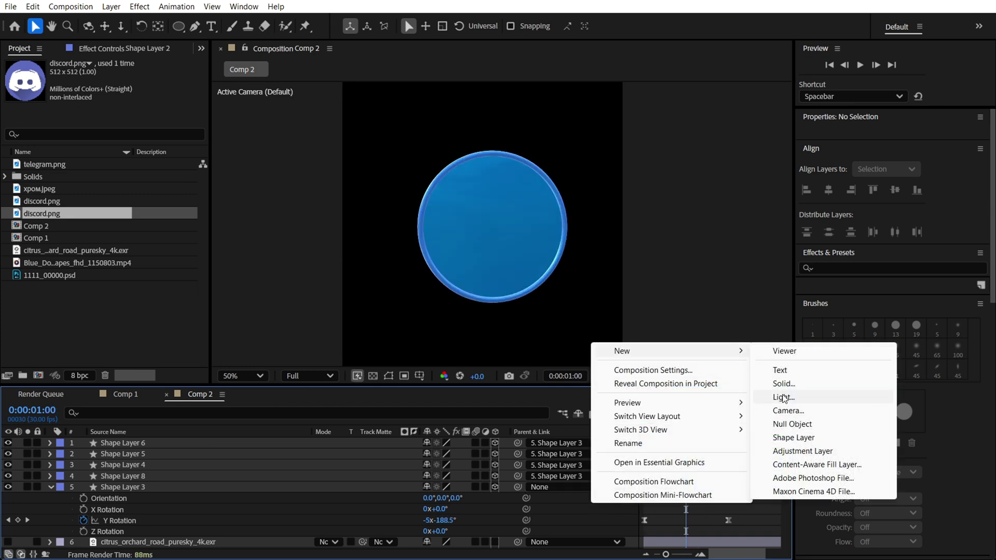
pyautogui.click(801, 452)
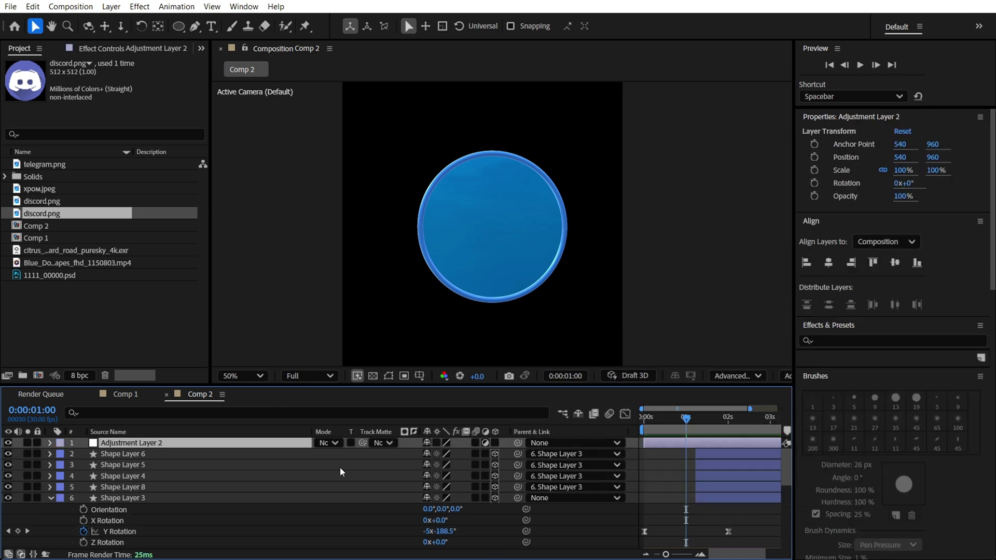
pyautogui.click(862, 340)
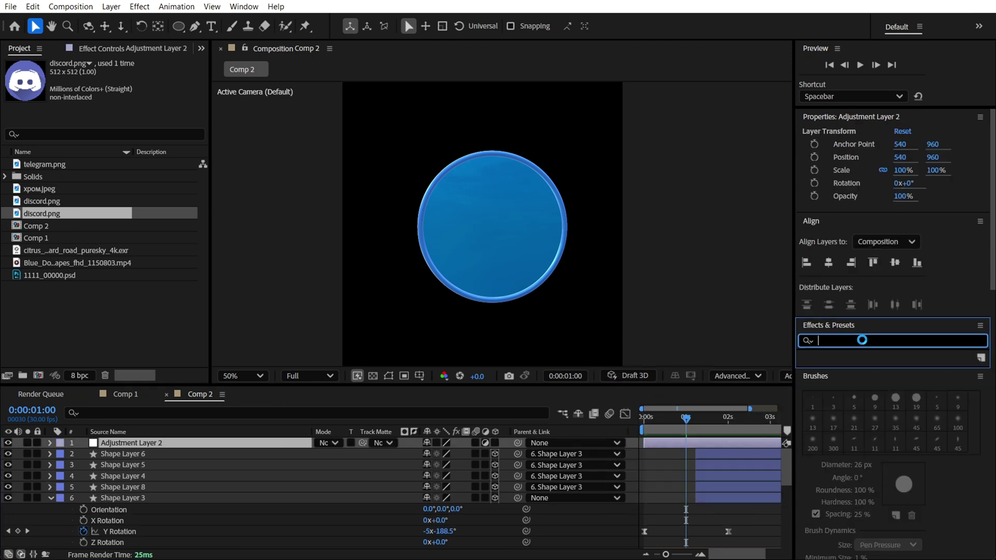
pyautogui.write('blur')
pyautogui.scroll(-1, 902, 457)
pyautogui.scroll(-1, 889, 459)
pyautogui.scroll(-2, 860, 485)
pyautogui.moveTo(865, 461); pyautogui.dragTo(193, 447)
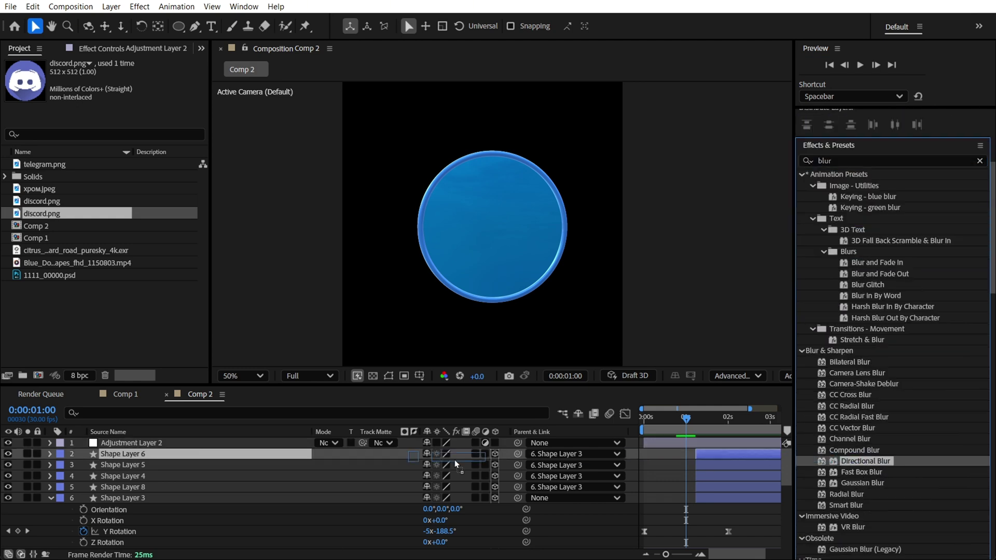
# Set Directional Blur Direction to 90° and Blur Length to 51.1.
pyautogui.moveTo(127, 95); pyautogui.dragTo(142, 103)
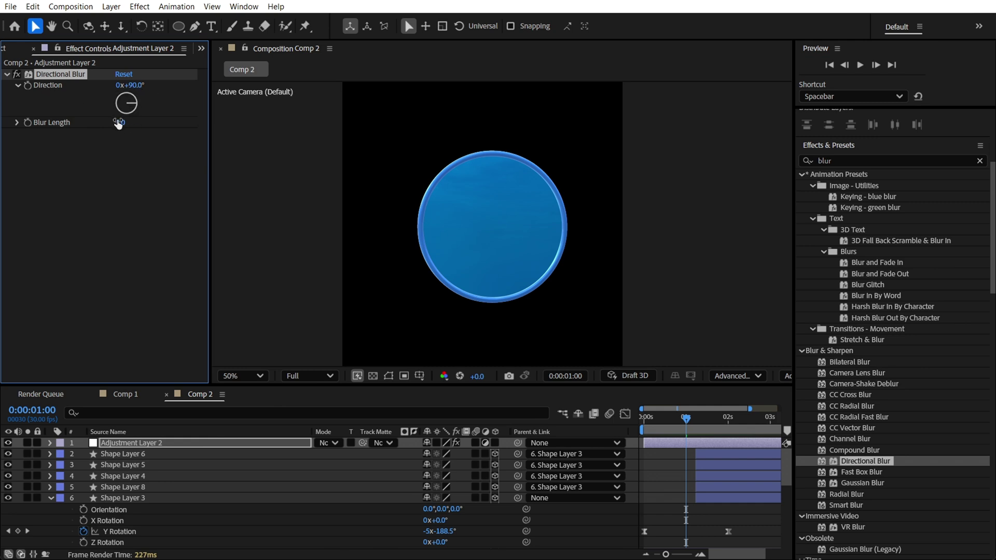
pyautogui.moveTo(118, 123); pyautogui.dragTo(605, 127)
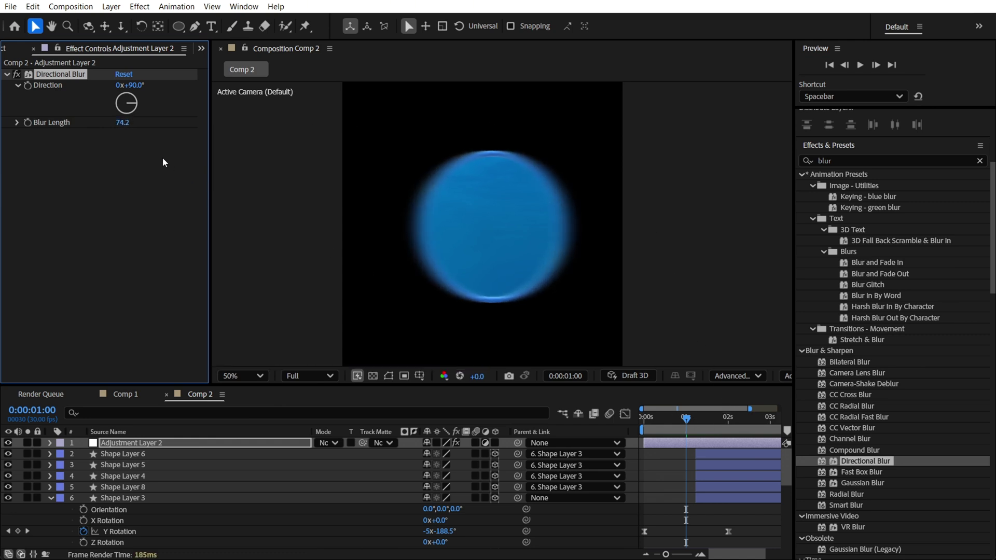
pyautogui.click(125, 122)
pyautogui.write('61.6')
pyautogui.press('Return')
pyautogui.click(122, 122)
pyautogui.write('39.2')
pyautogui.press('Return')
pyautogui.moveTo(30, 124); pyautogui.dragTo(71, 125)
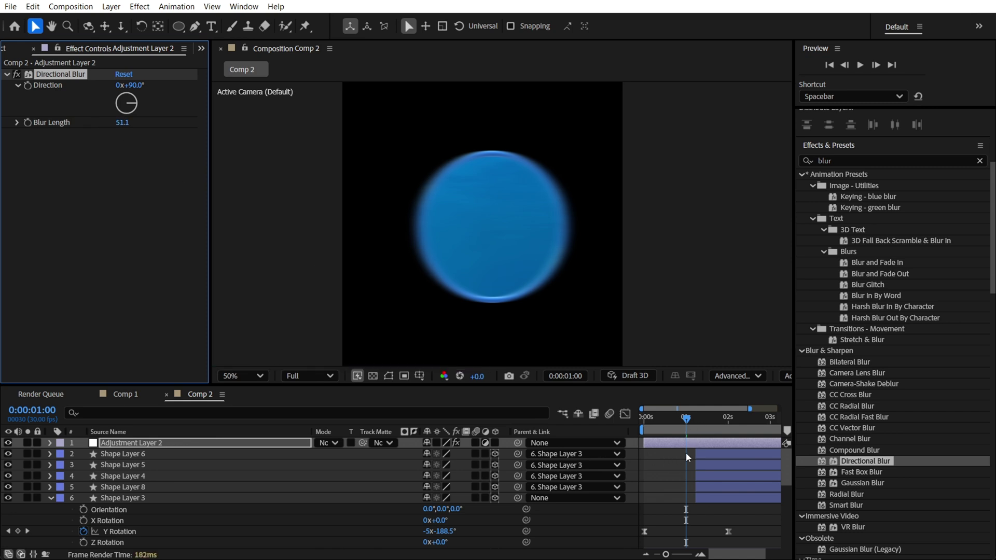
pyautogui.scroll(-2, 687, 446)
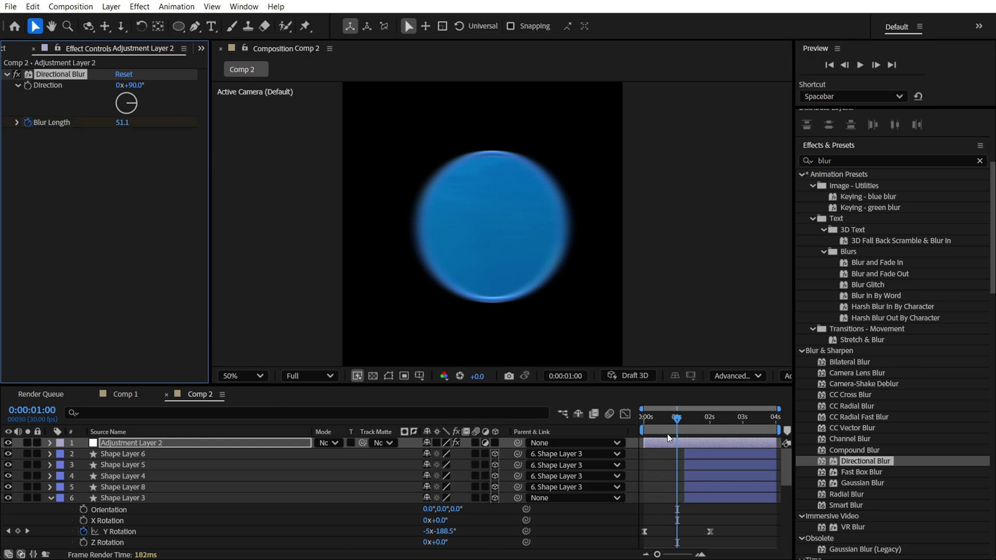
# Scrub frames and lower Blur Length from 14 toward zero at the paper-plane frame.
pyautogui.moveTo(676, 421); pyautogui.dragTo(656, 421)
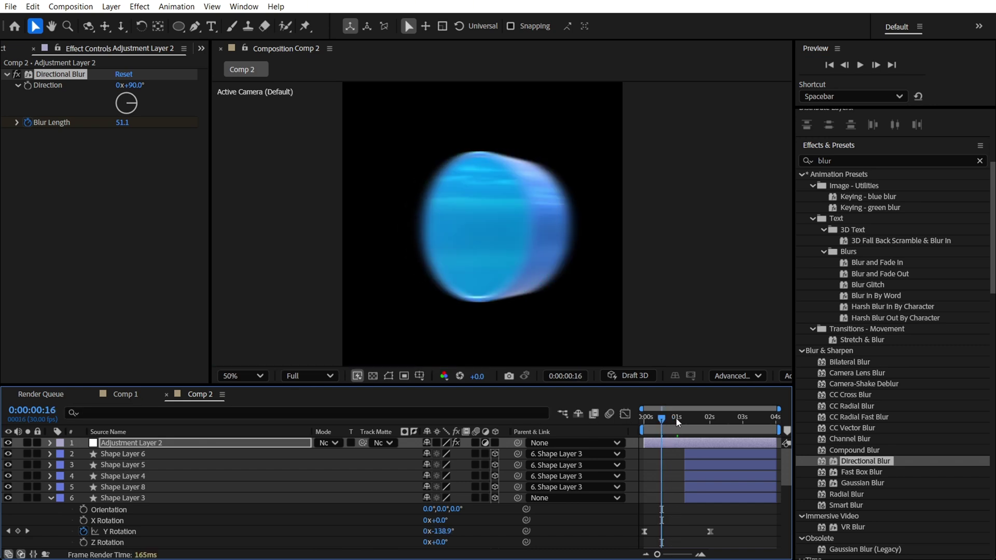
pyautogui.moveTo(663, 425); pyautogui.dragTo(662, 422)
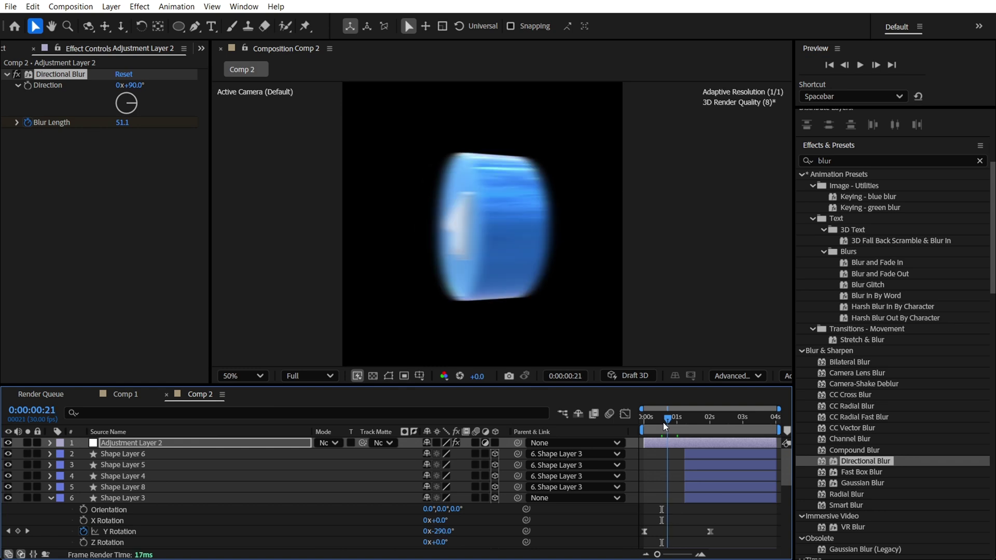
pyautogui.moveTo(663, 423); pyautogui.dragTo(660, 424)
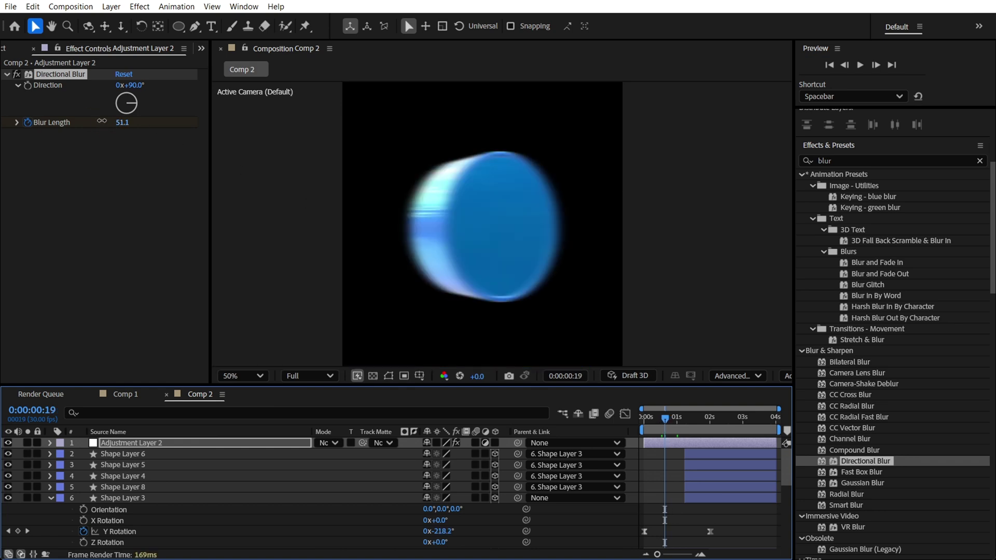
pyautogui.moveTo(121, 122); pyautogui.dragTo(125, 125)
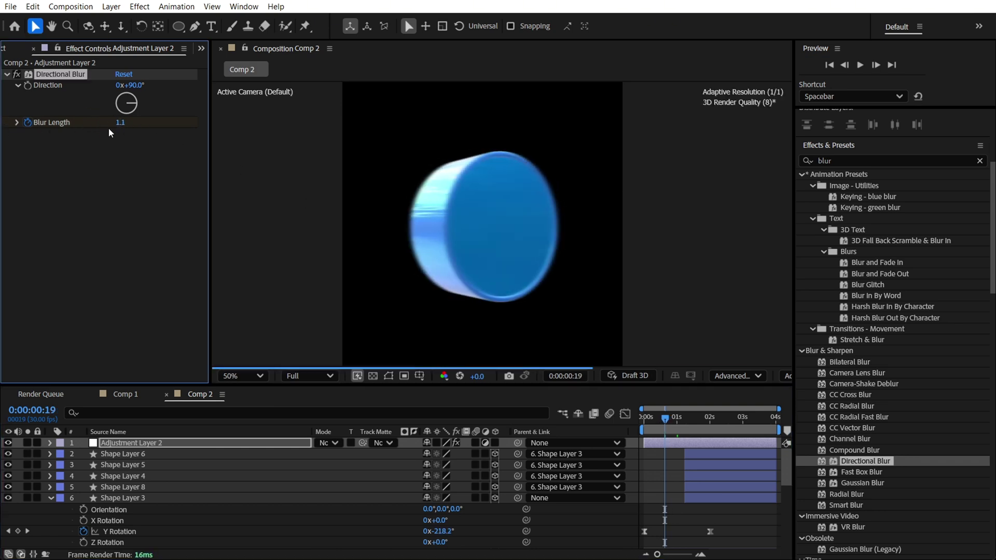
pyautogui.moveTo(125, 124); pyautogui.dragTo(177, 143)
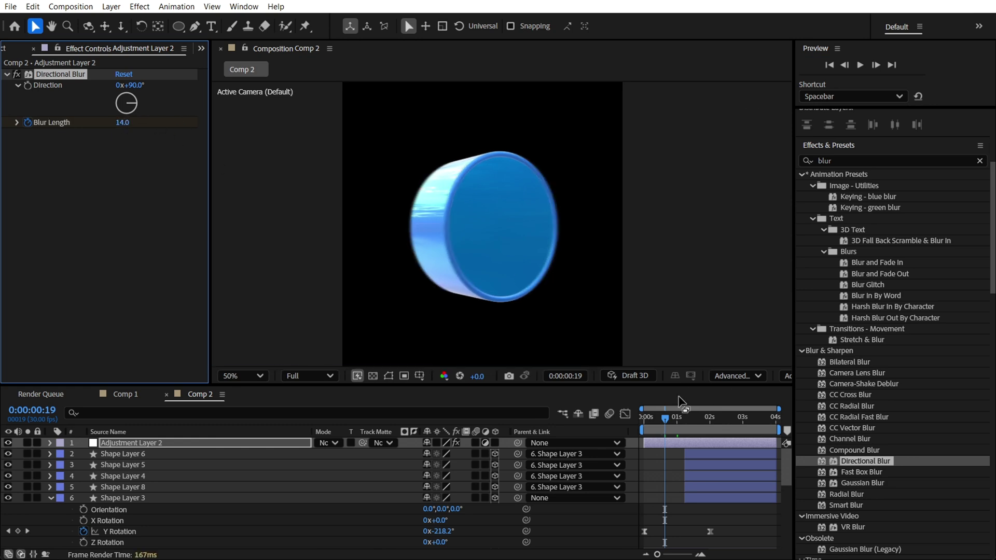
pyautogui.moveTo(665, 421); pyautogui.dragTo(655, 420)
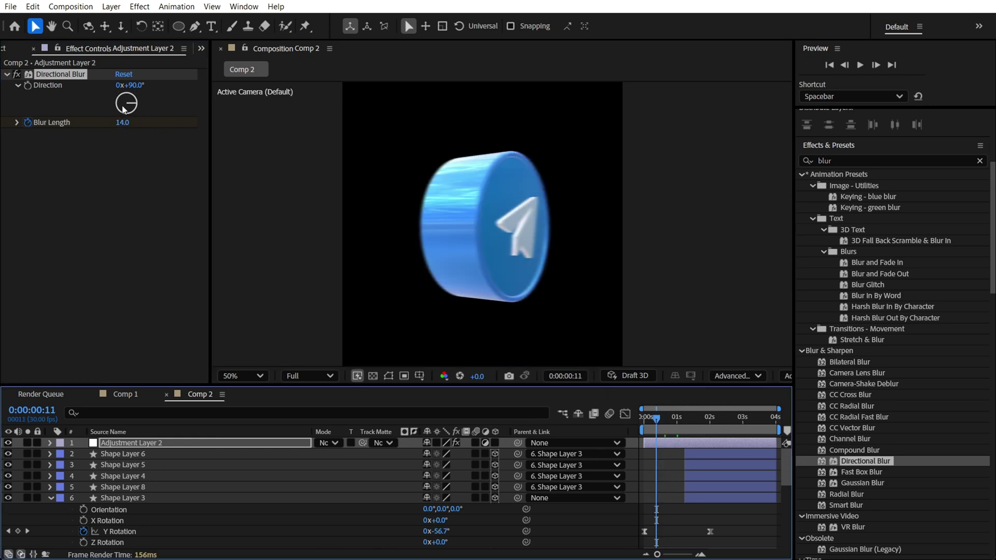
pyautogui.moveTo(122, 122); pyautogui.dragTo(116, 121)
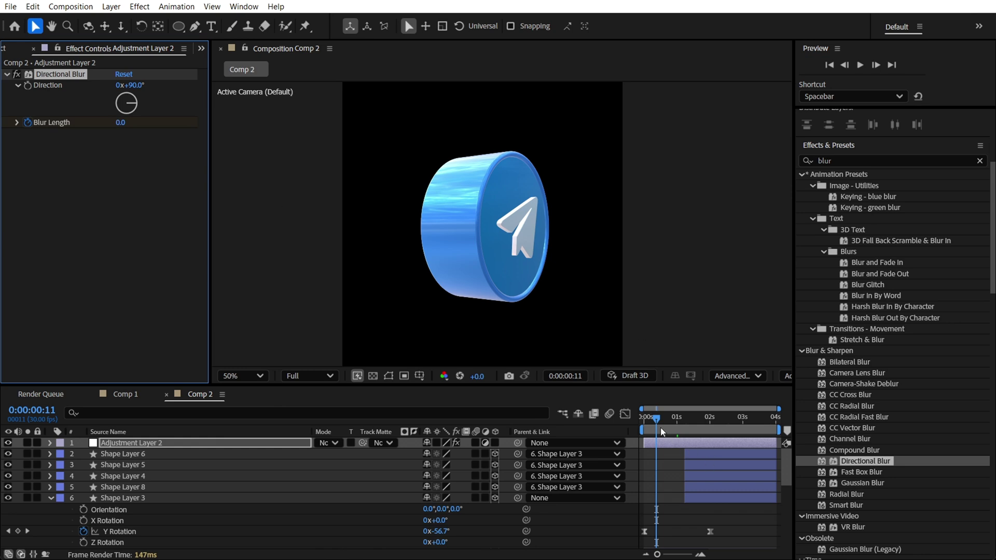
# Set Blur Length to 0 at the Discord face and preview the animation.
pyautogui.moveTo(657, 424); pyautogui.dragTo(709, 421)
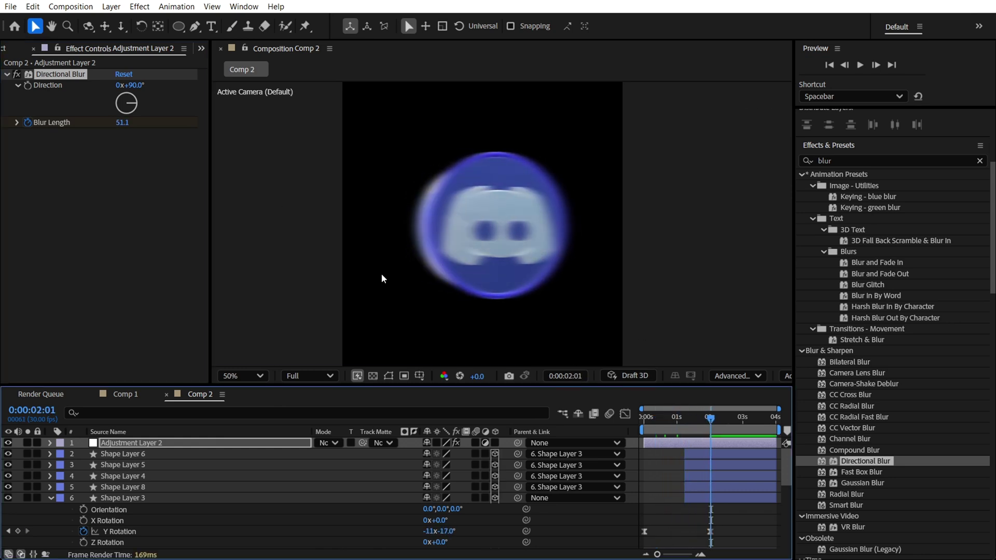
pyautogui.click(122, 122)
pyautogui.write('0')
pyautogui.press('Return')
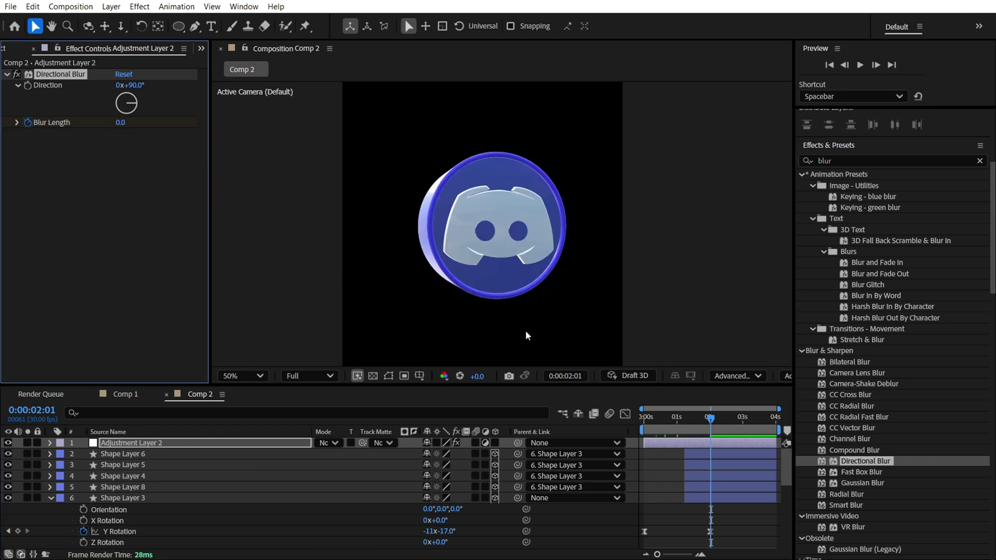
pyautogui.moveTo(701, 422); pyautogui.dragTo(568, 420)
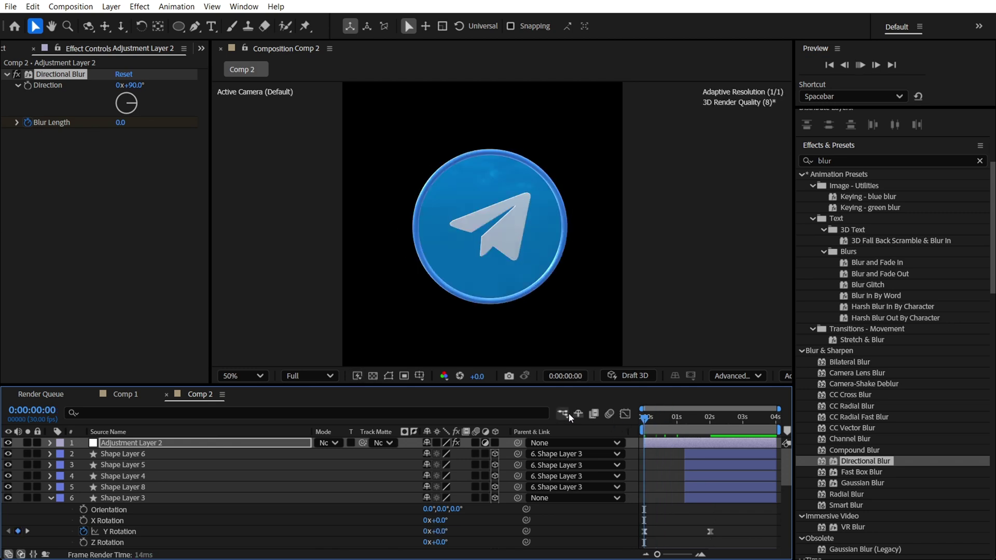
pyautogui.press('space')
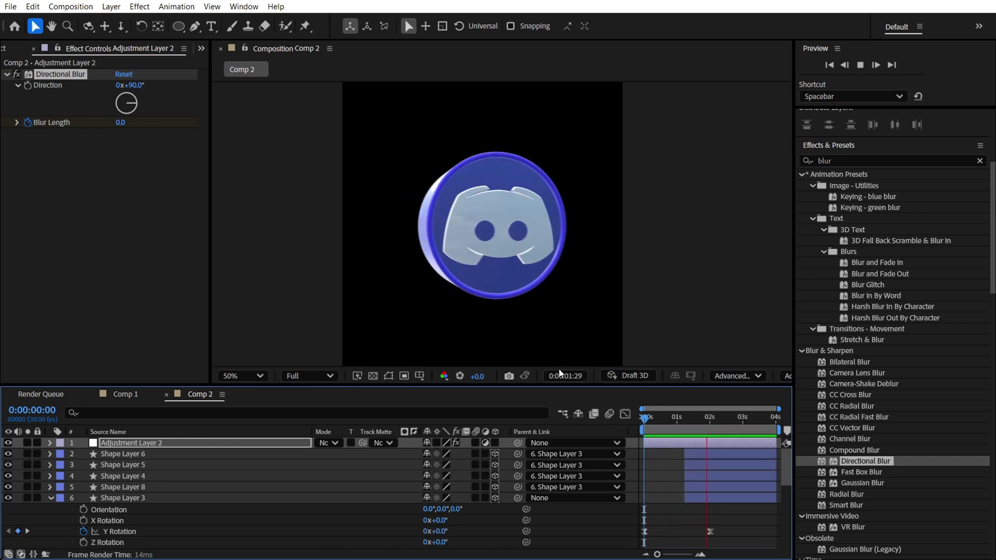
pyautogui.click(663, 417)
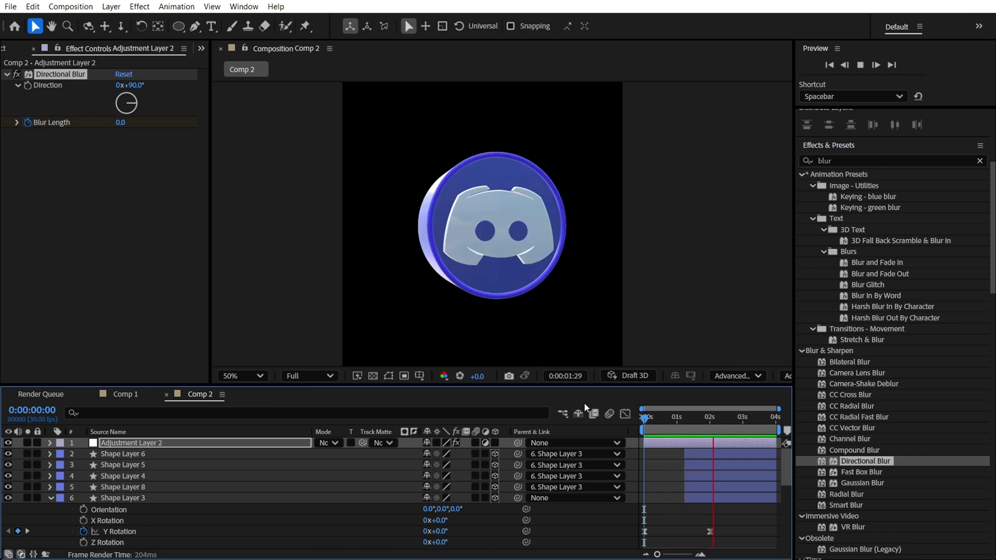
pyautogui.press('space')
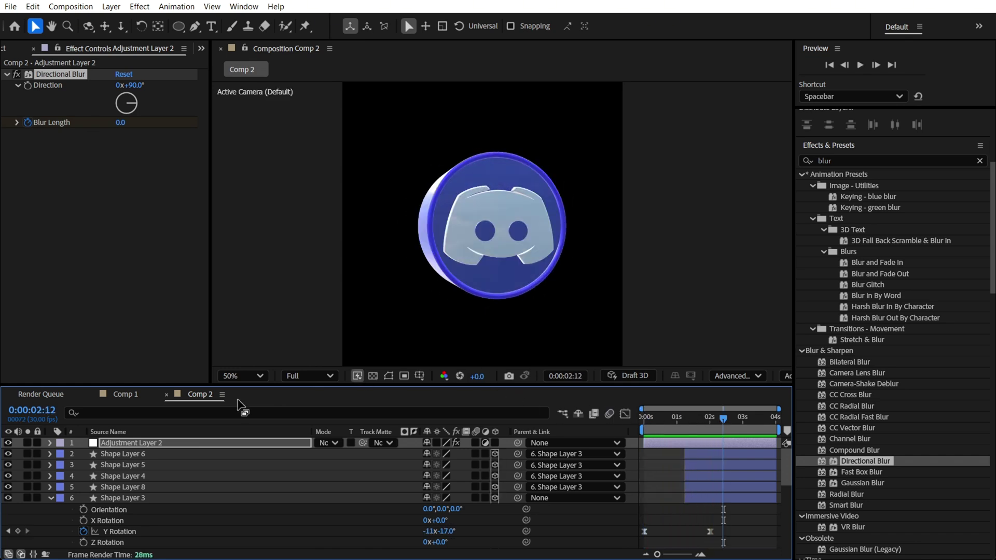
# Paste the Blue_Dots background video from Comp 1 into Comp 2.
pyautogui.click(124, 393)
pyautogui.scroll(-2, 537, 255)
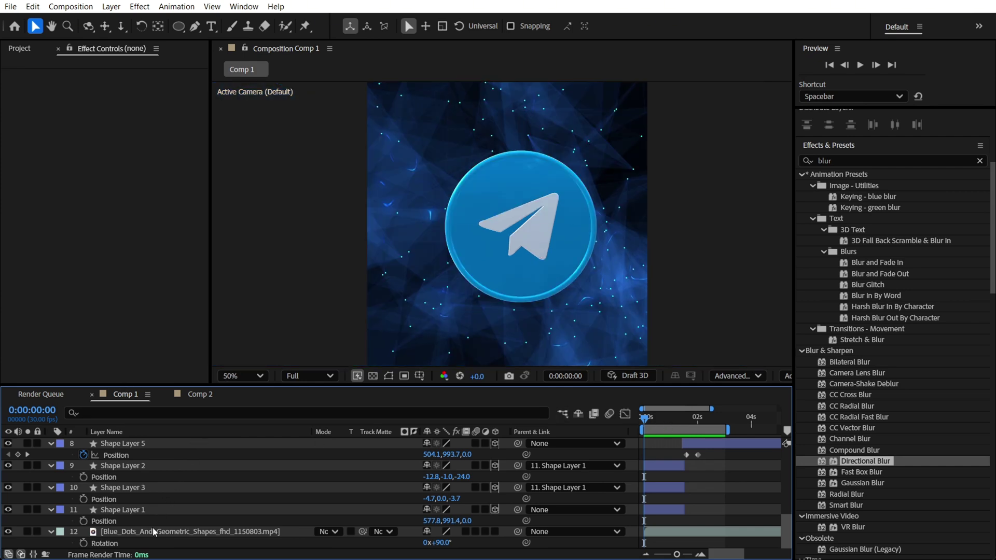
pyautogui.click(200, 395)
pyautogui.hotkey('ctrl', 'v')
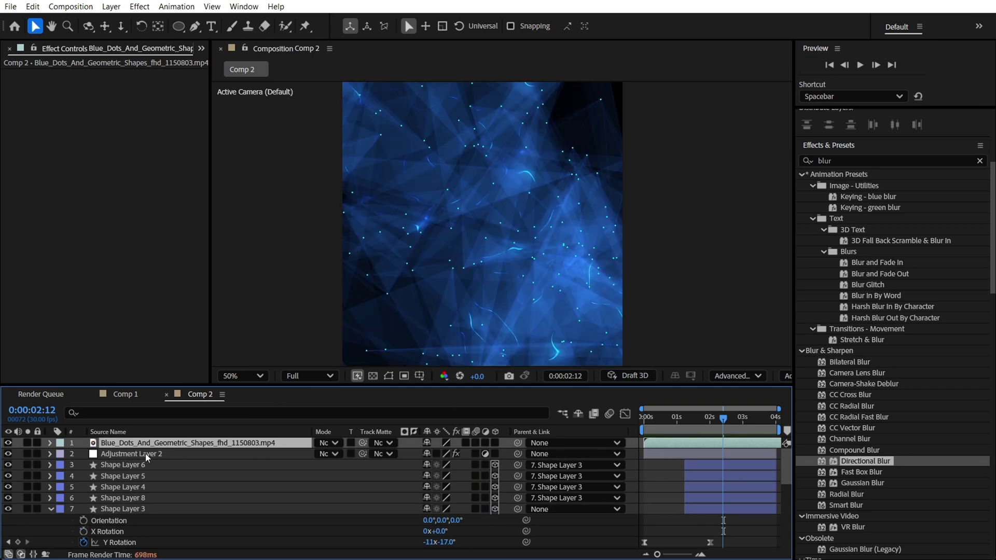
pyautogui.scroll(-3, 134, 543)
pyautogui.scroll(-3, 137, 545)
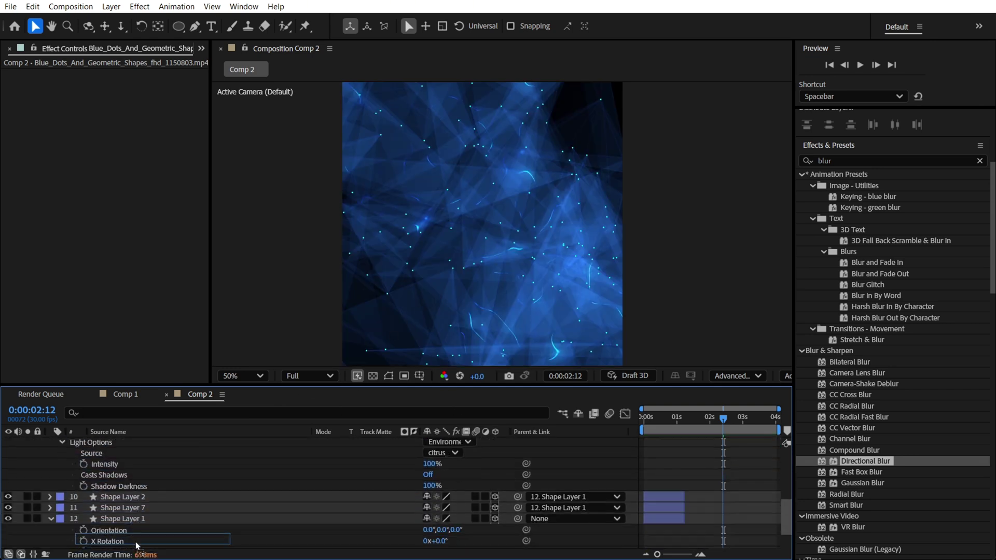
pyautogui.moveTo(135, 544); pyautogui.dragTo(151, 526)
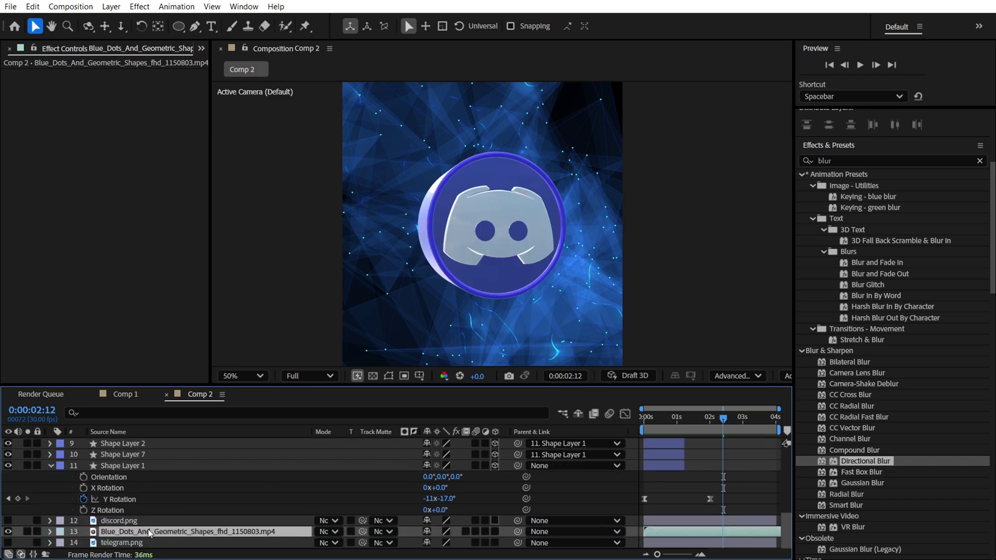
pyautogui.scroll(-2, 184, 484)
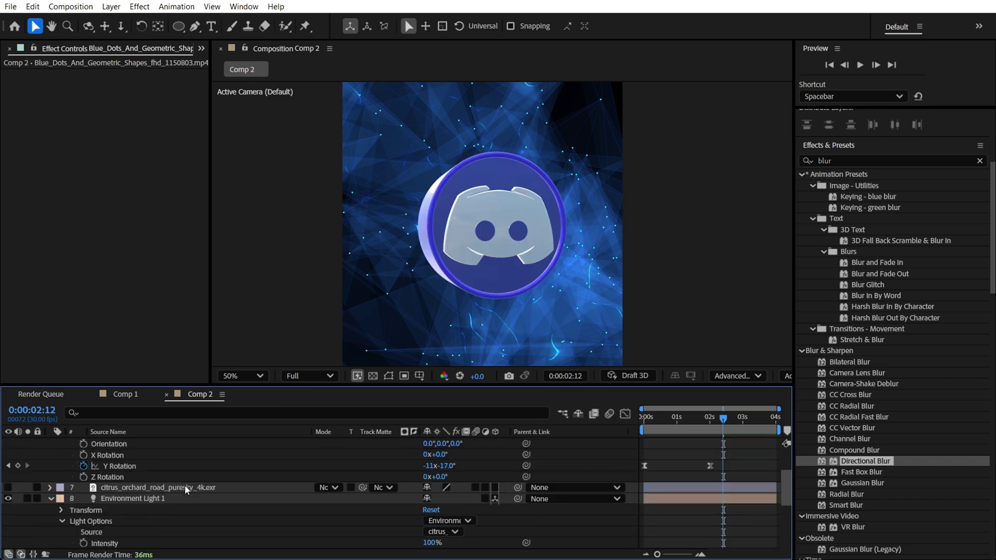
pyautogui.scroll(10, 358, 470)
# Preview Comp 2 from the start, then play Comp 1's animation.
pyautogui.moveTo(680, 419); pyautogui.dragTo(584, 416)
pyautogui.press('space')
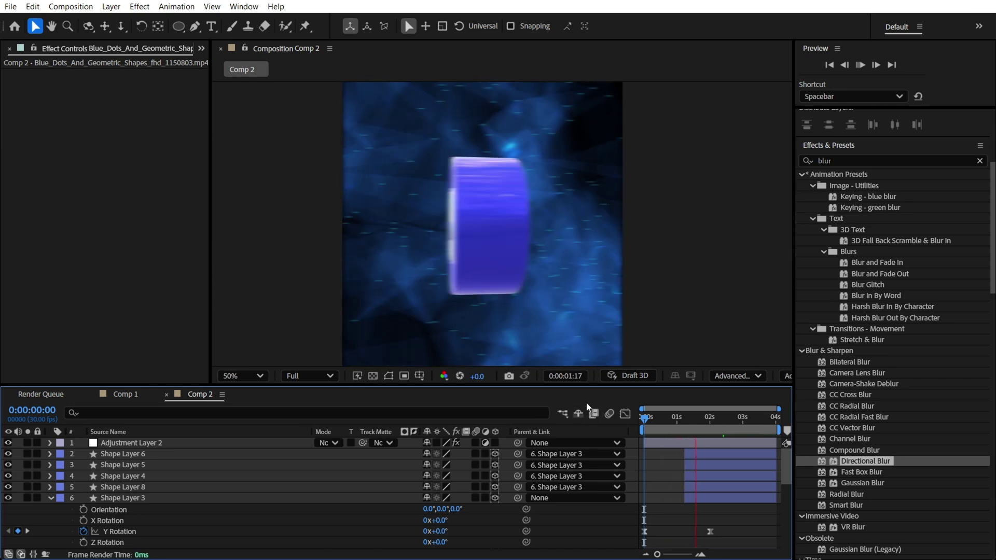
pyautogui.click(123, 394)
pyautogui.press('space')
pyautogui.scroll(-1, 535, 253)
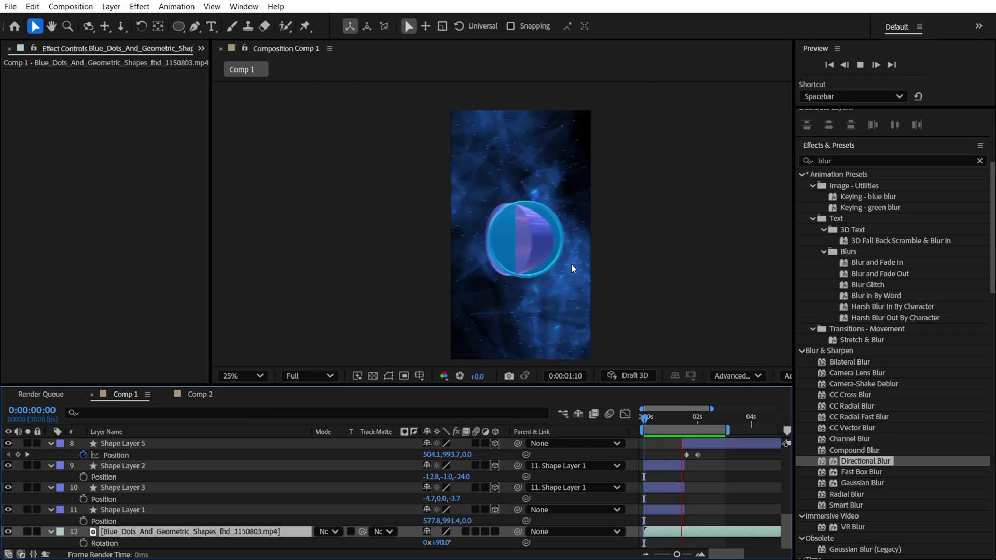